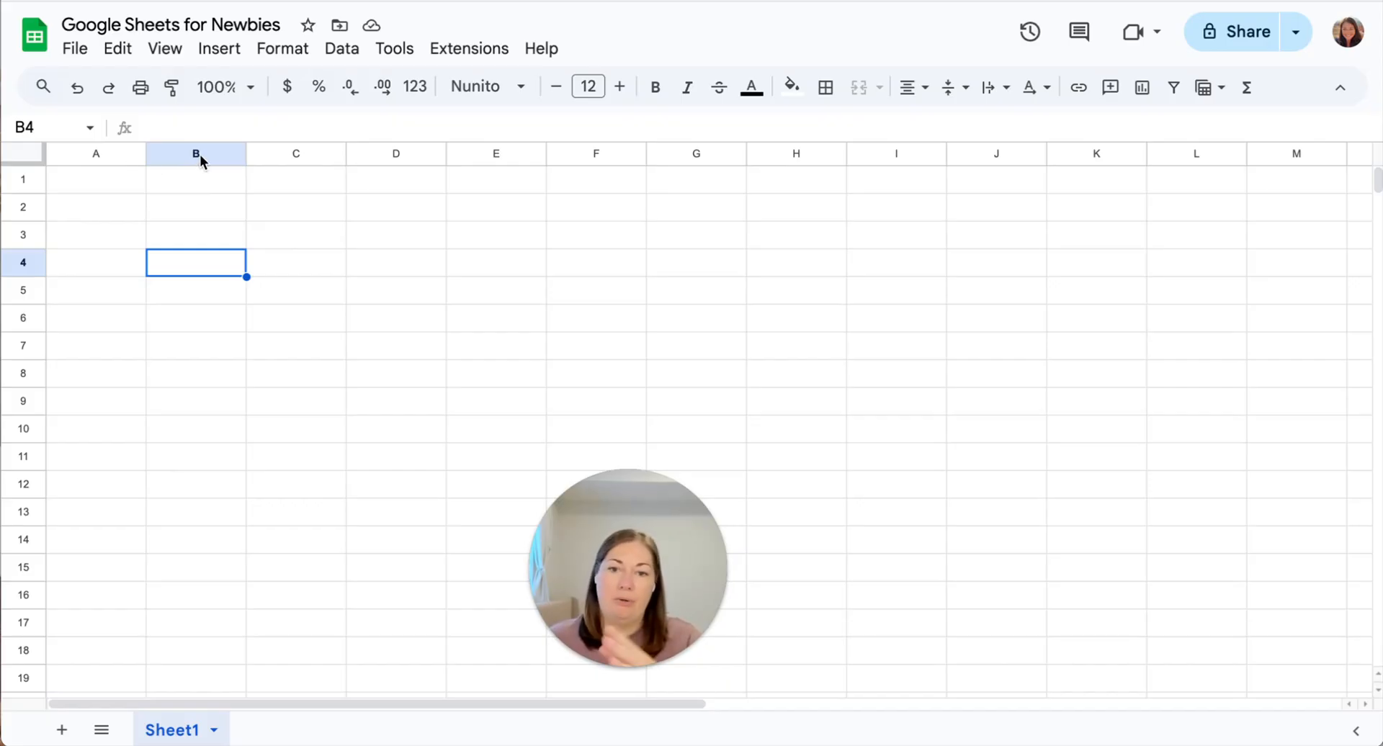
Select columns C and D, then clear the selection by picking cell A5.
left_click(287, 153)
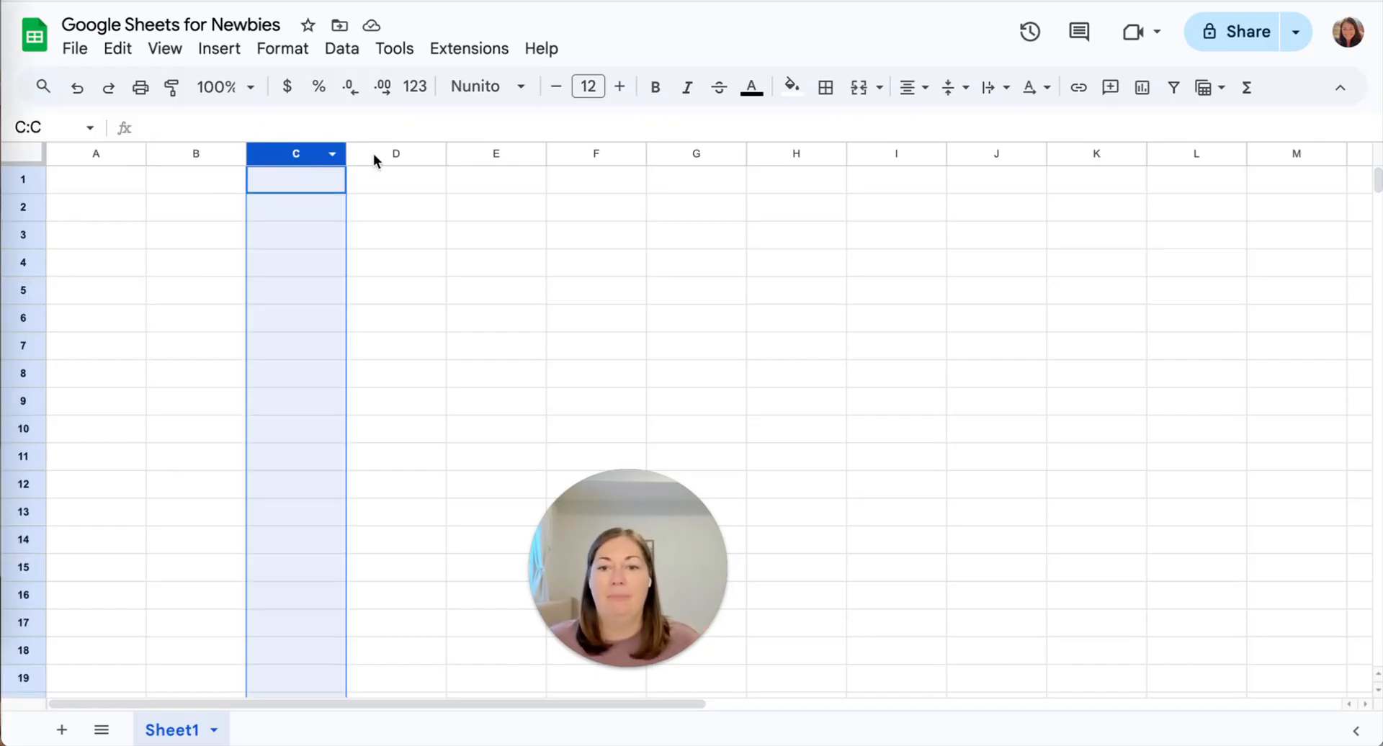
left_click(374, 154)
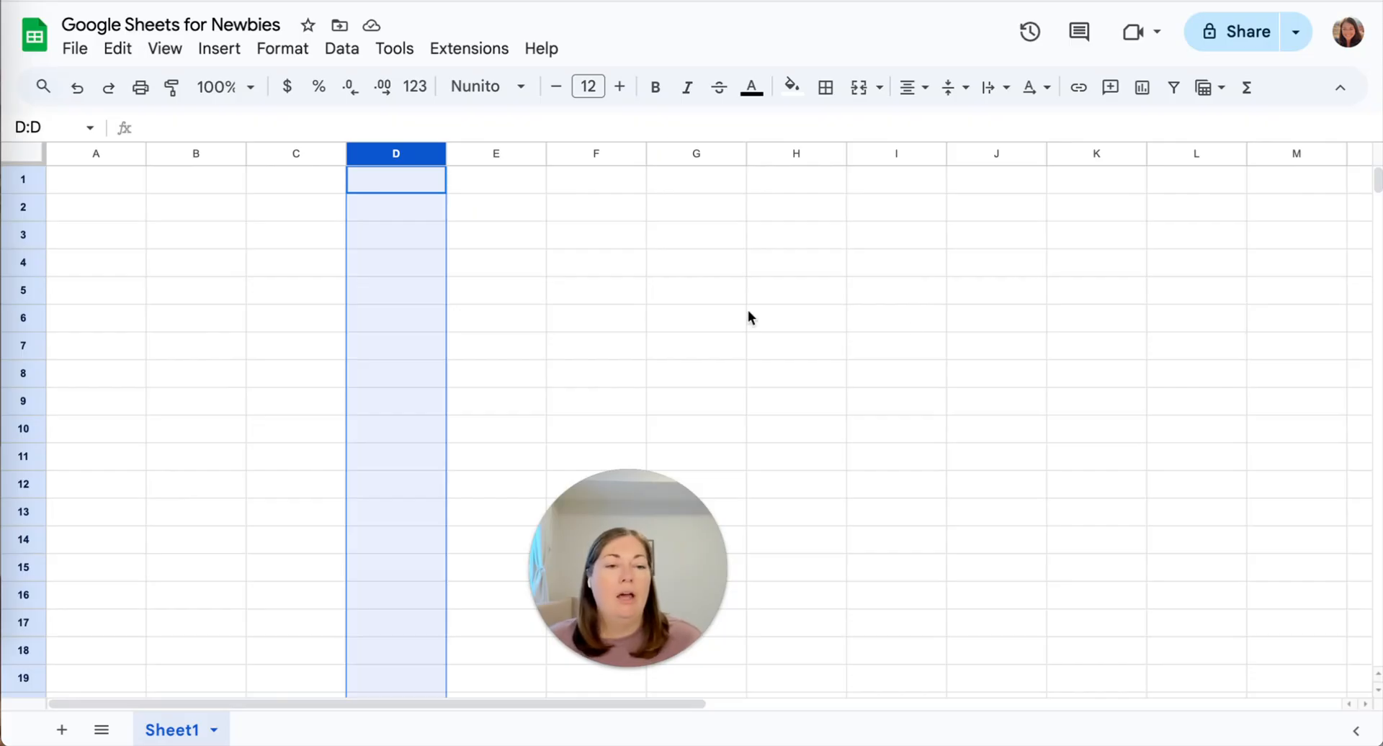
scroll(1017, 317, "right", 15)
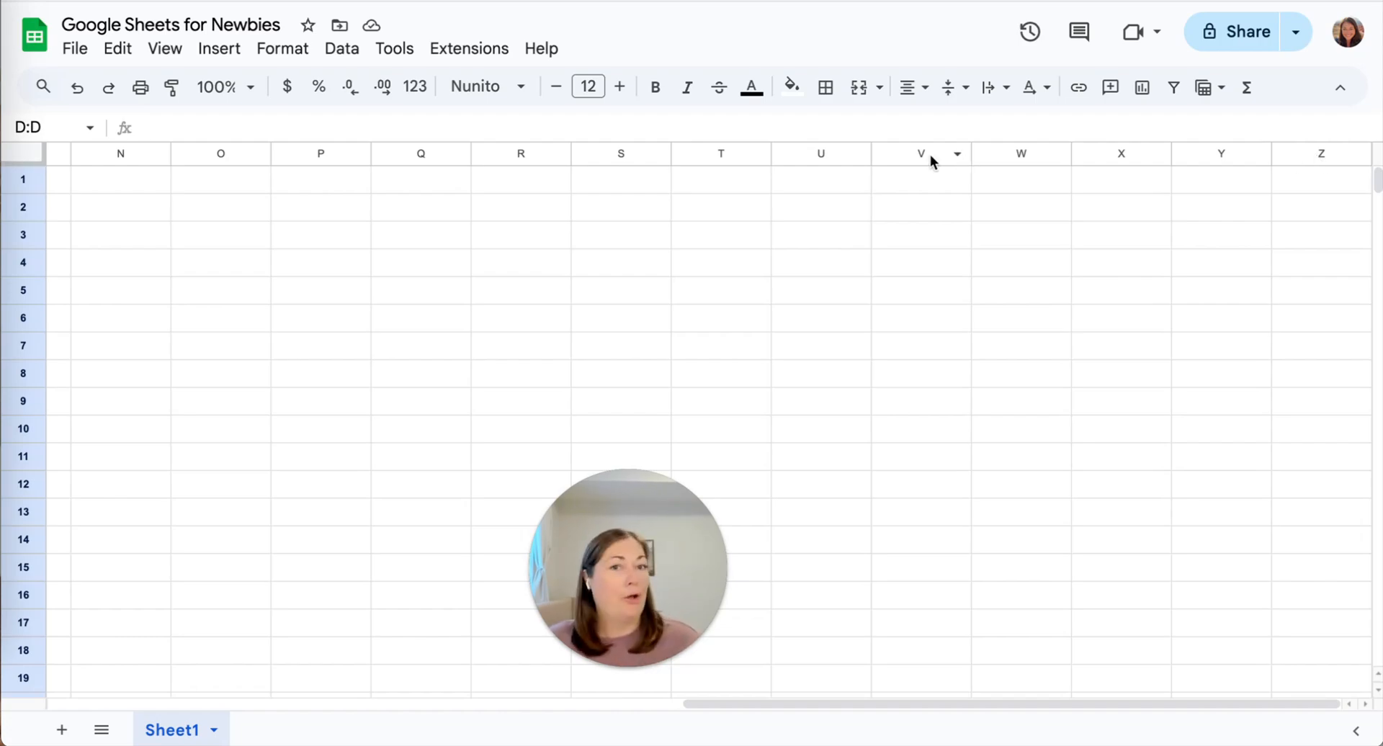
scroll(706, 244, "left", 10)
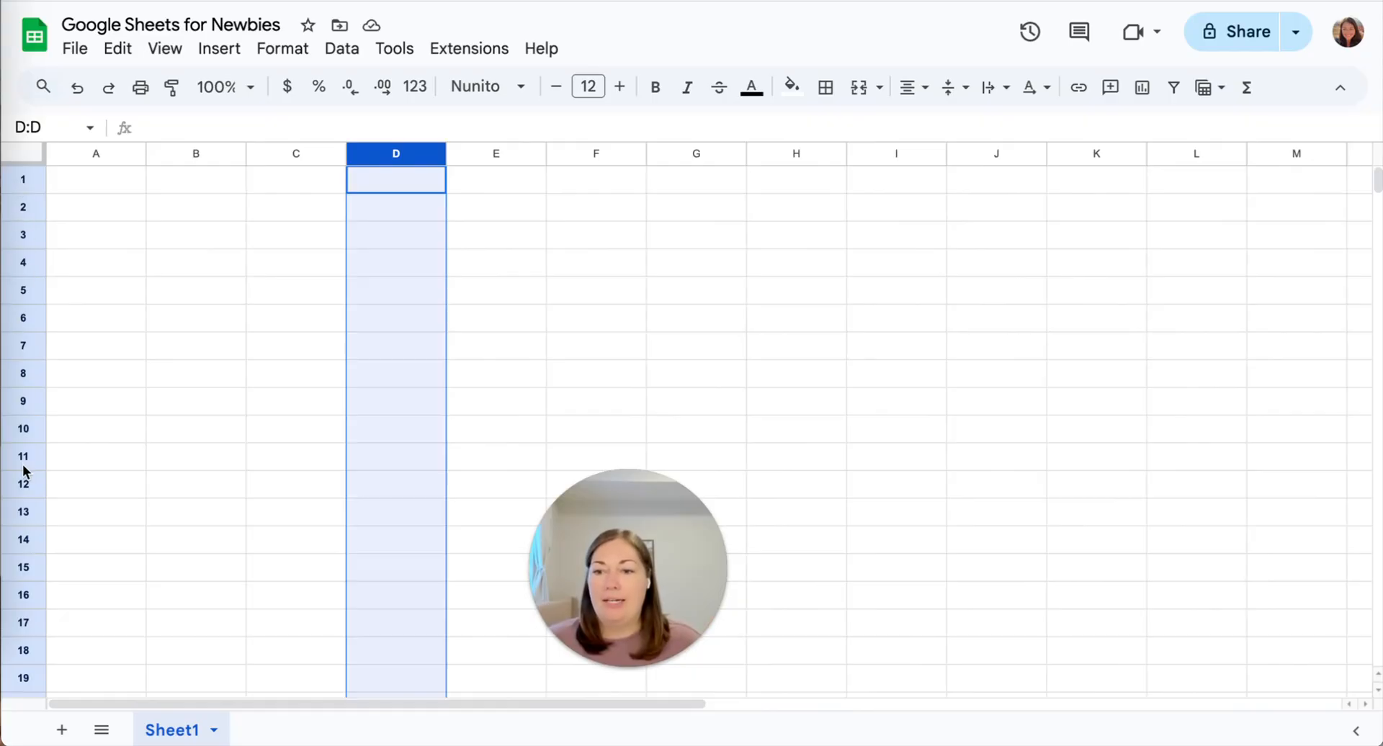
left_click(108, 287)
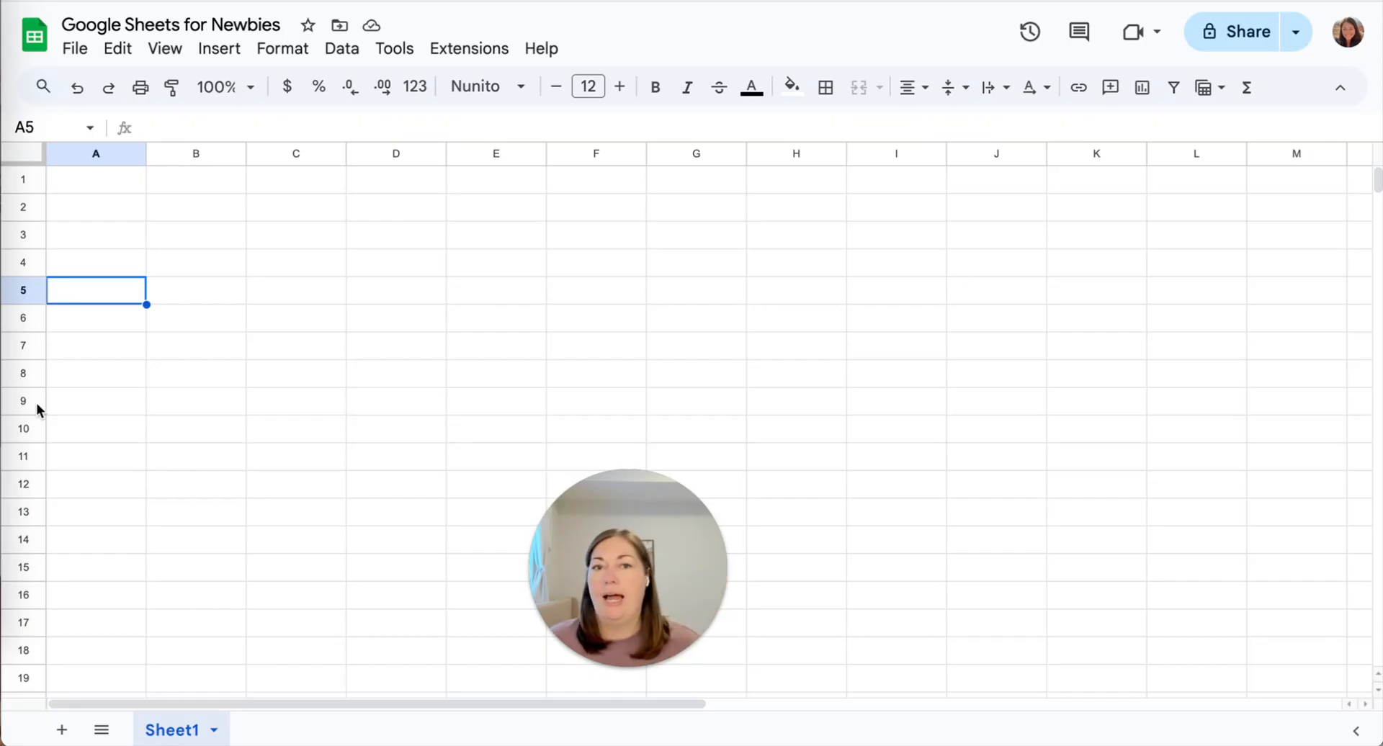
scroll(146, 510, "down", 10)
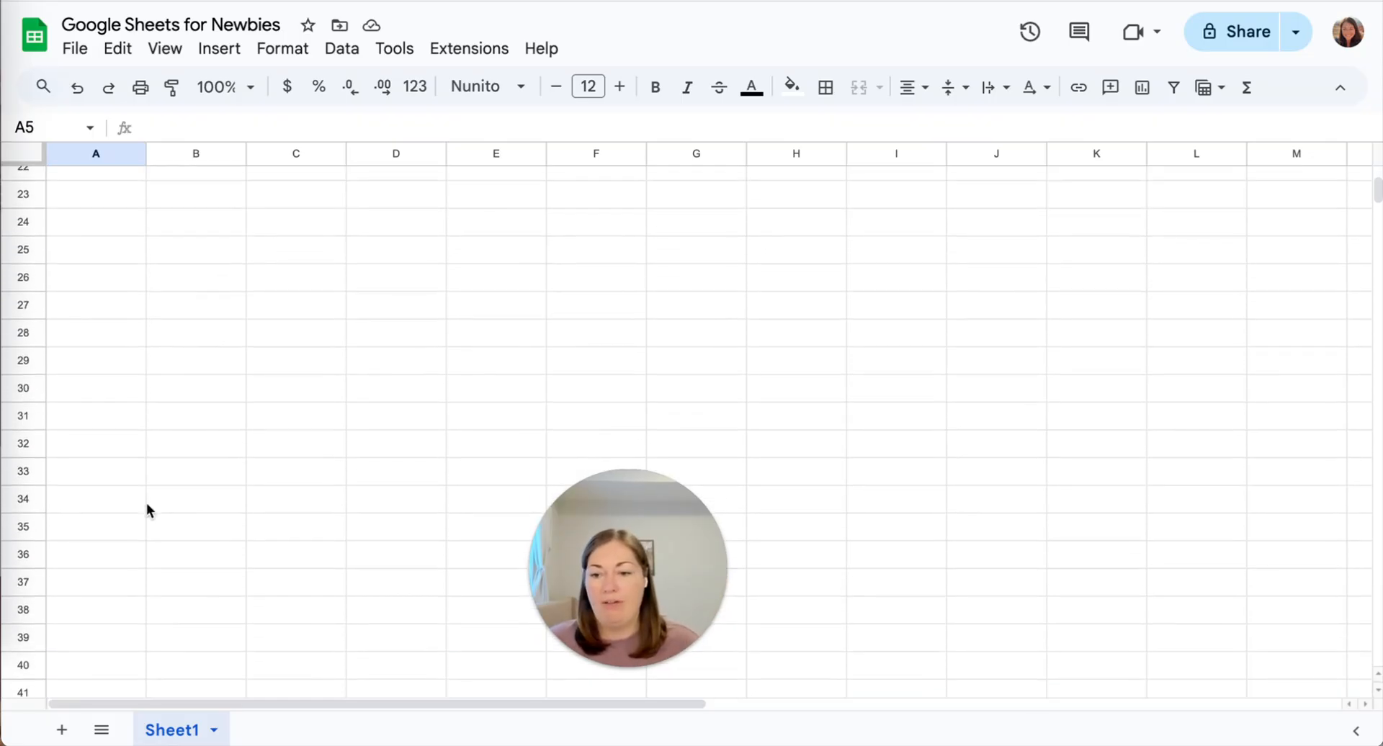
Add 10 rows at the bottom so the sheet reaches row 1010, then jump to the top.
left_click_drag(1376, 193, 1321, 713)
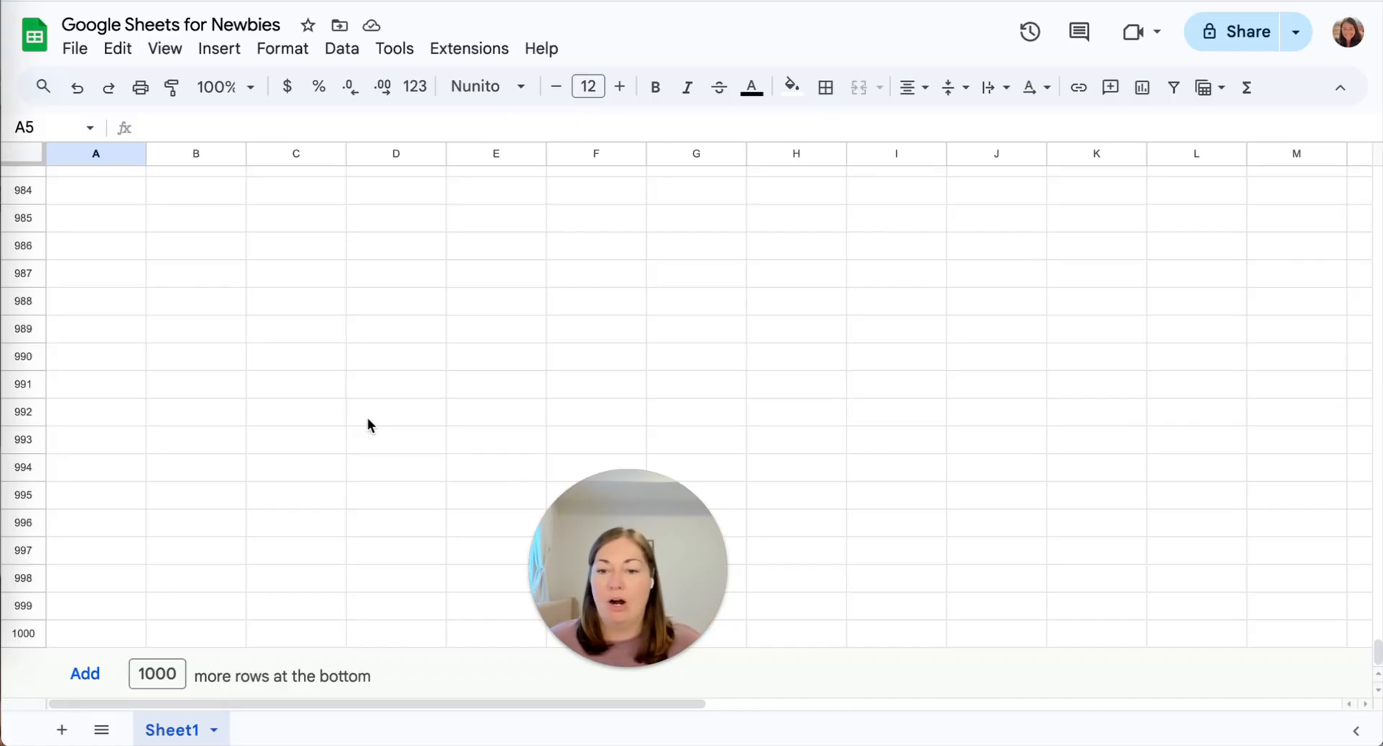
left_click(139, 674)
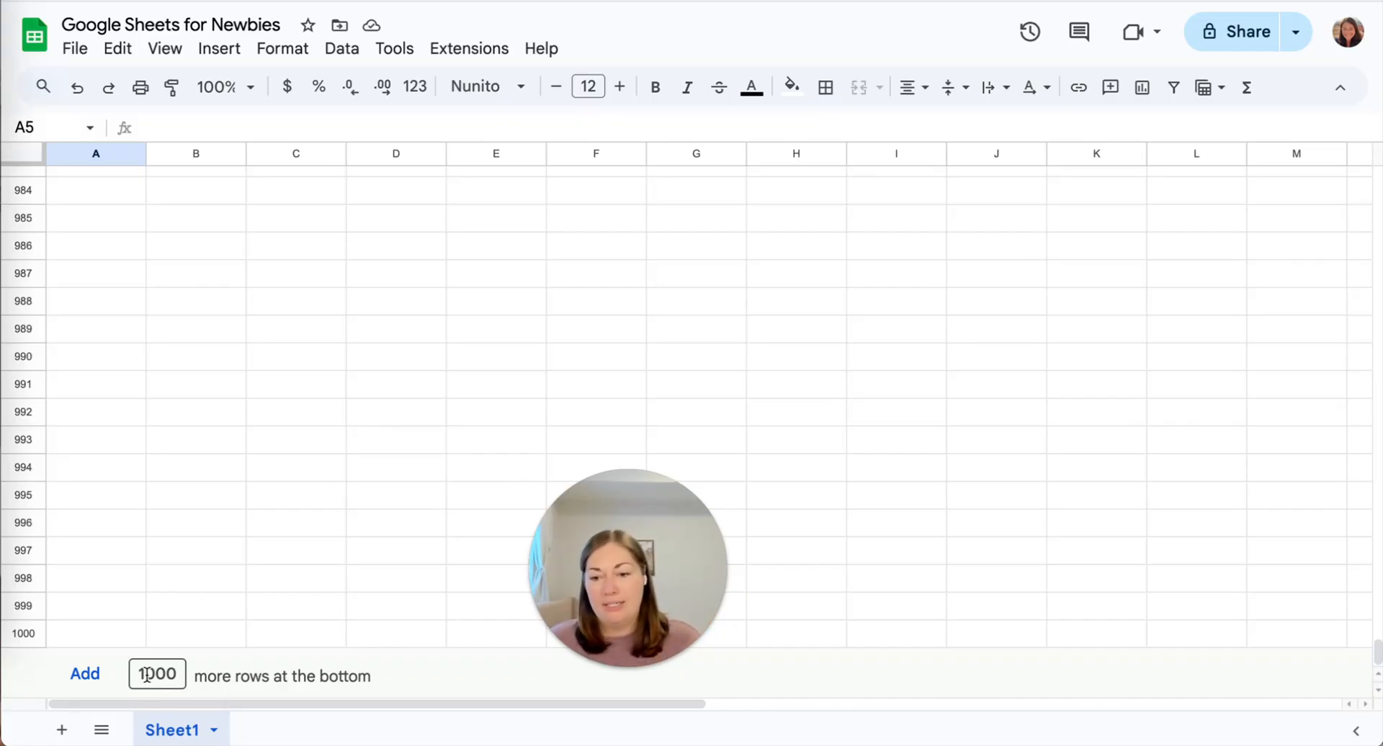
double_click(155, 674)
type("10")
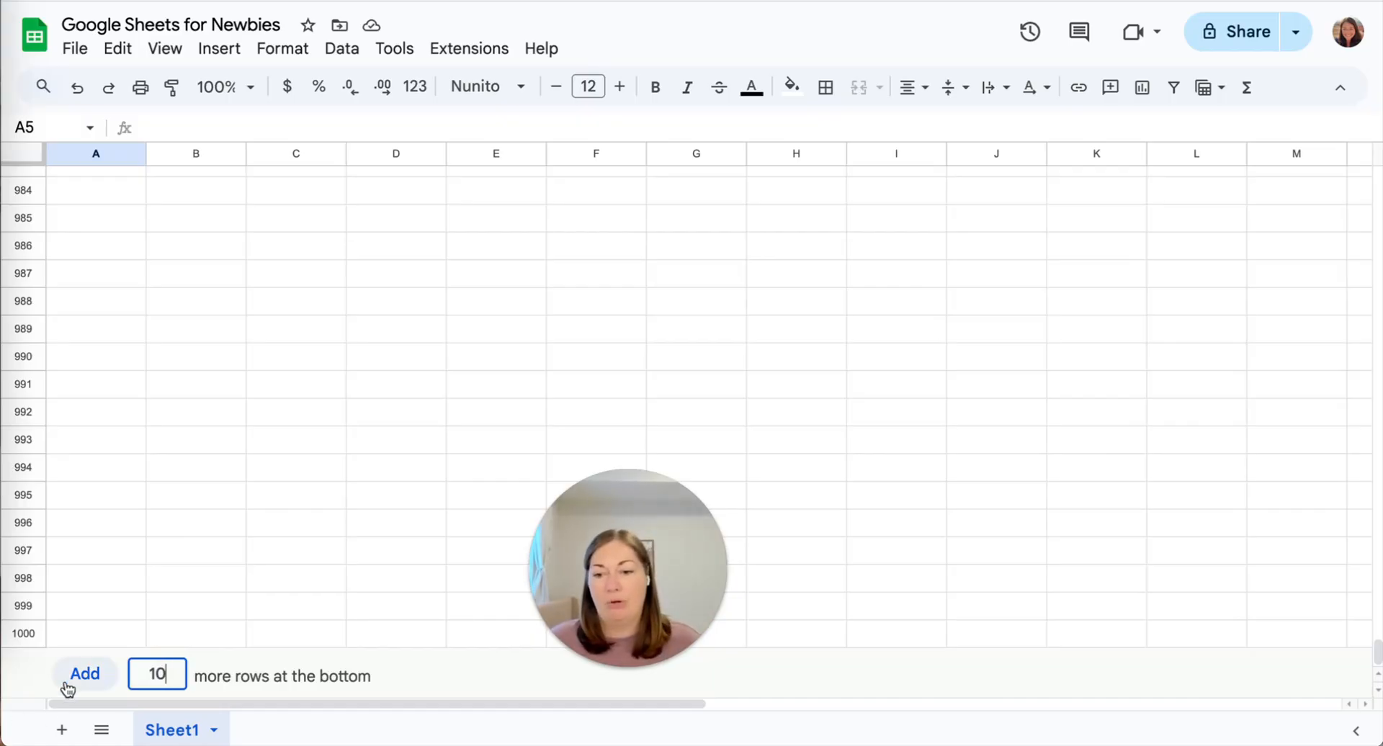
left_click(83, 674)
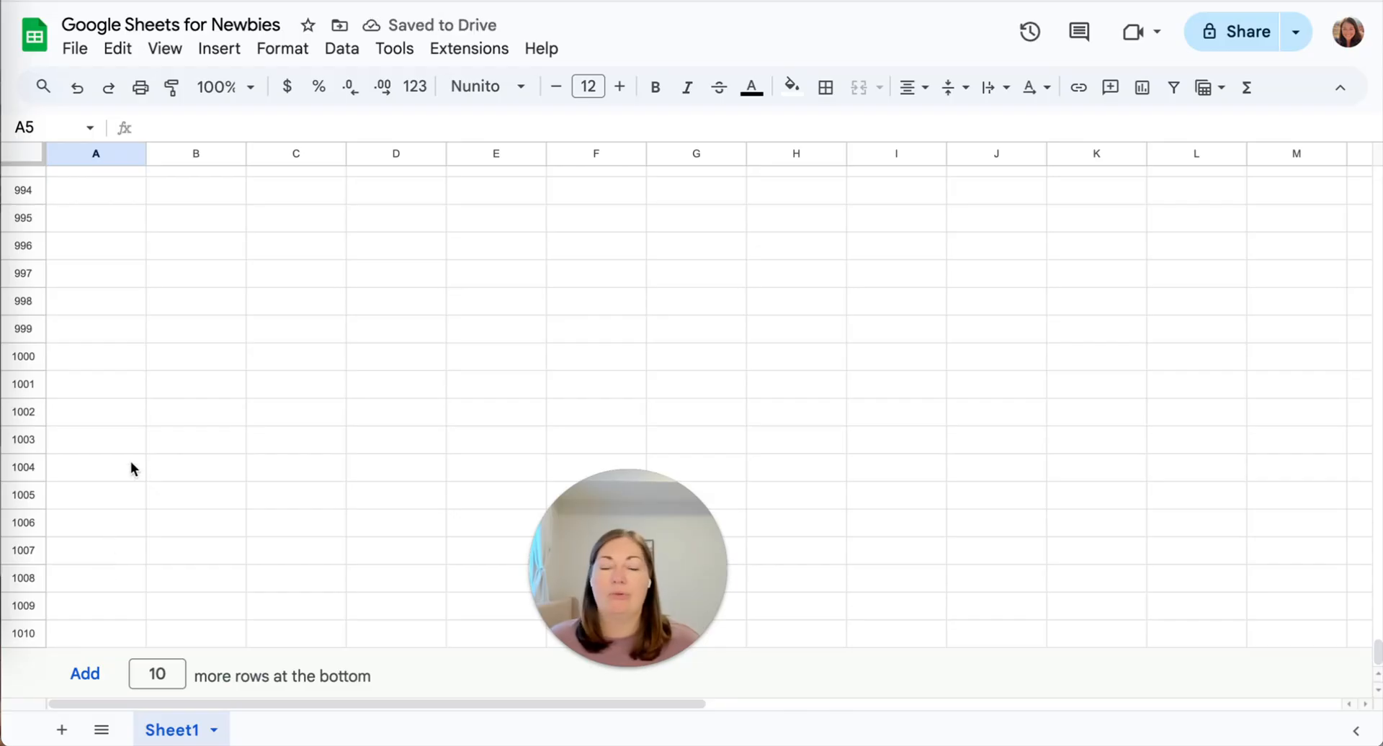
left_click(185, 309)
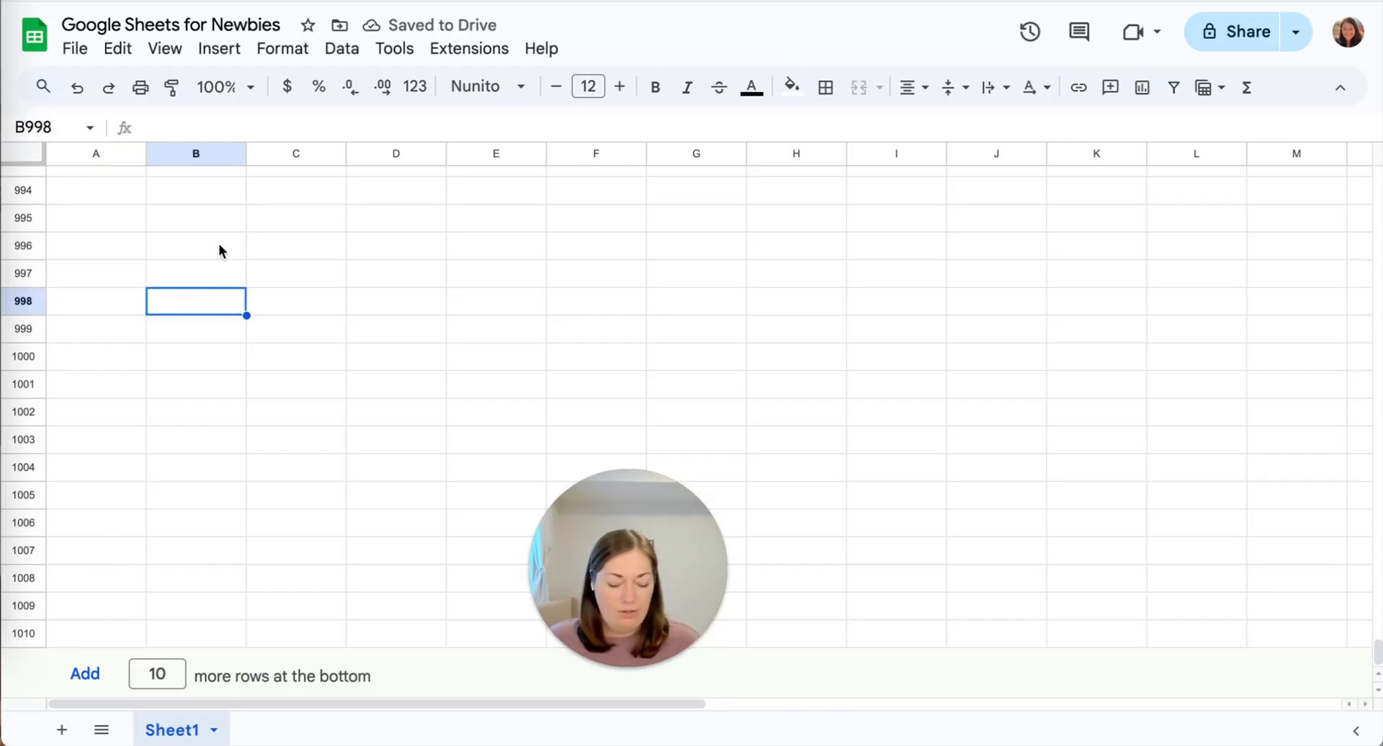
key("super+Up")
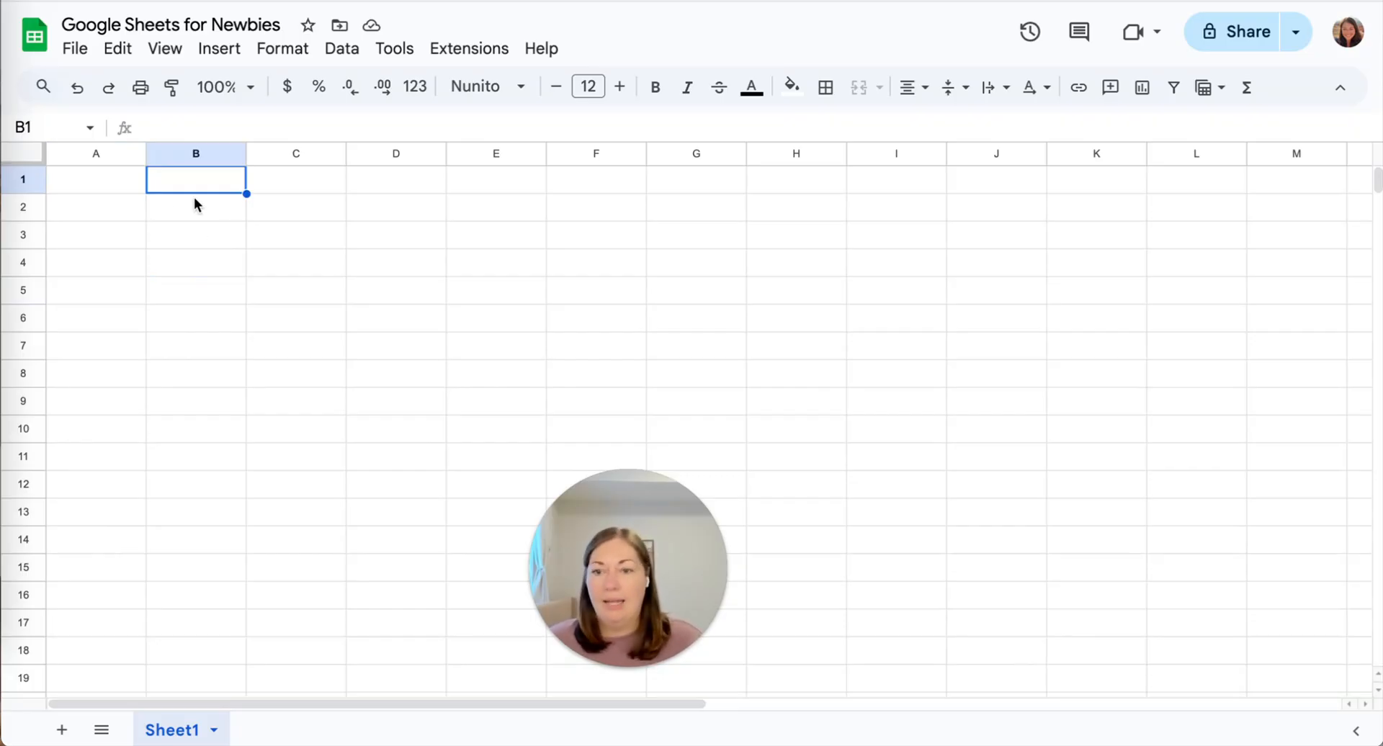
left_click(111, 183)
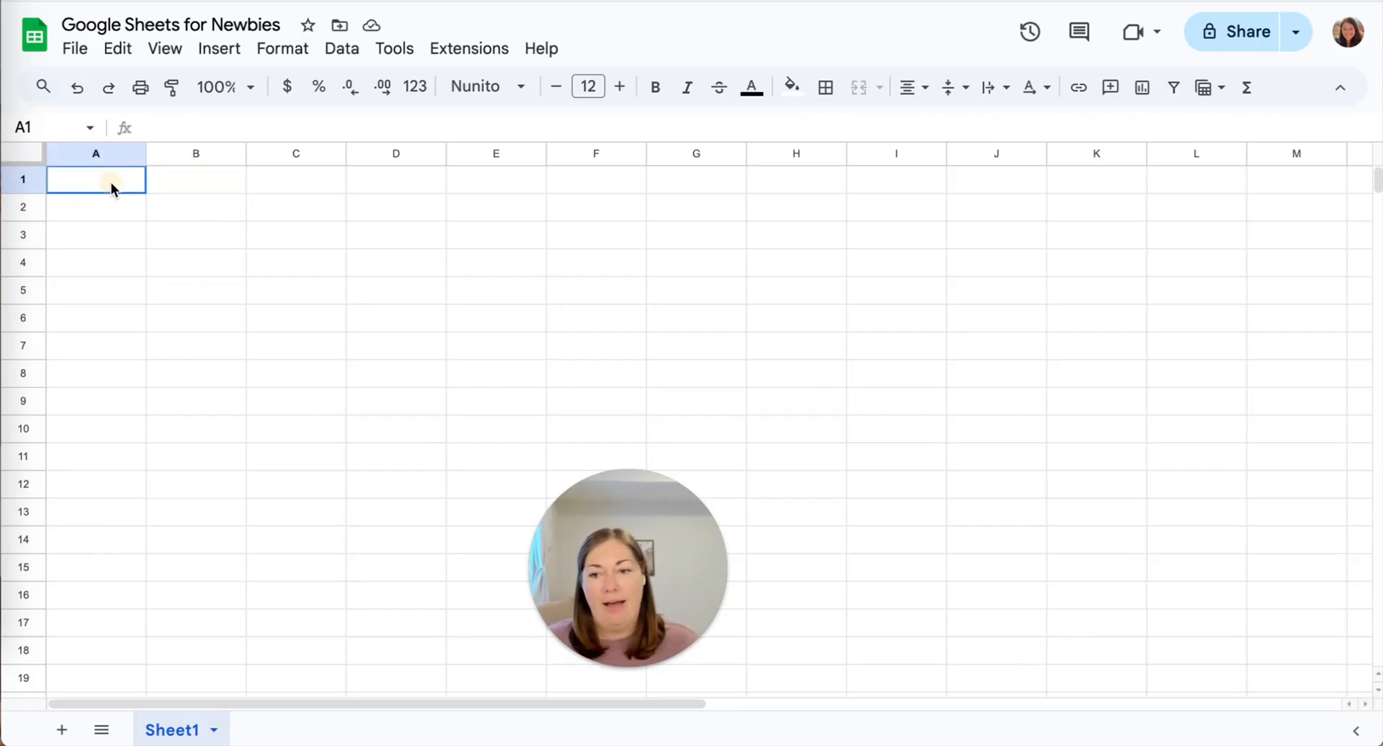
left_click(191, 180)
left_click(302, 180)
left_click(292, 210)
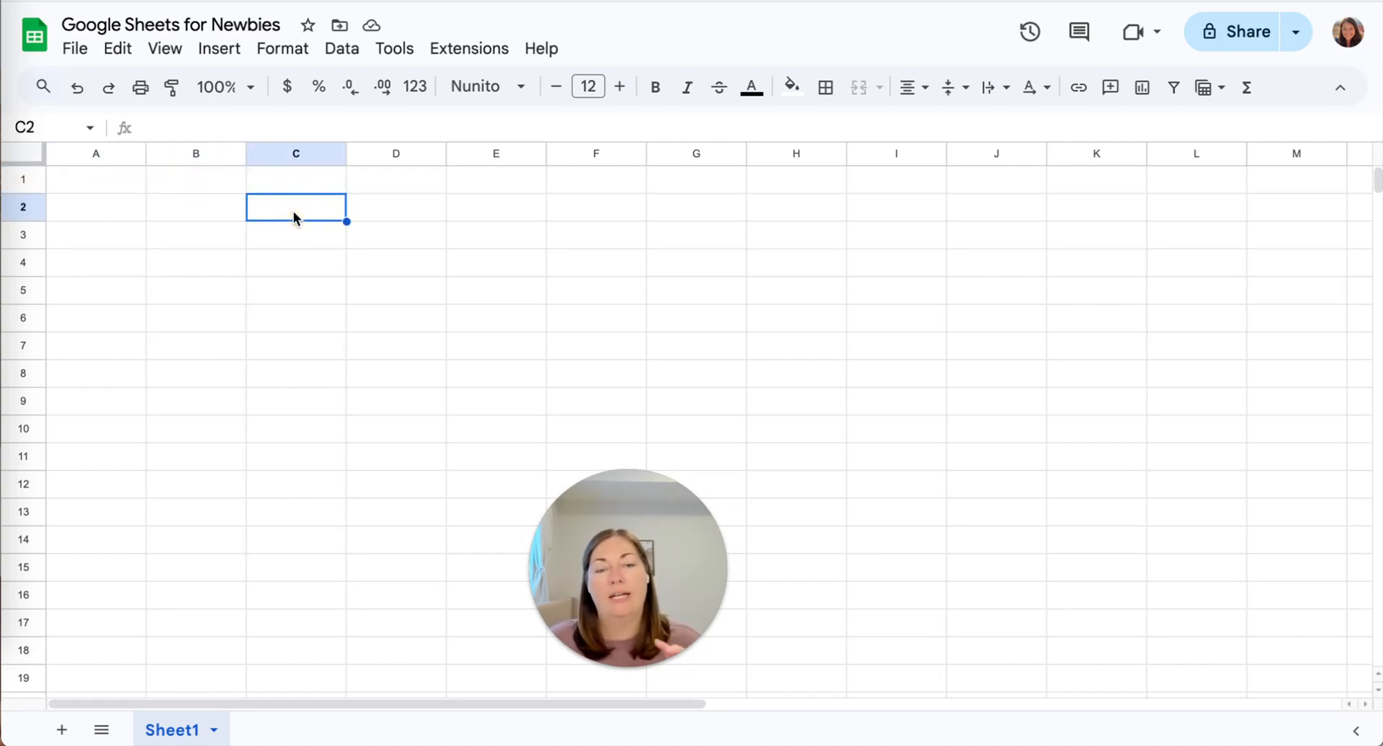
left_click(206, 215)
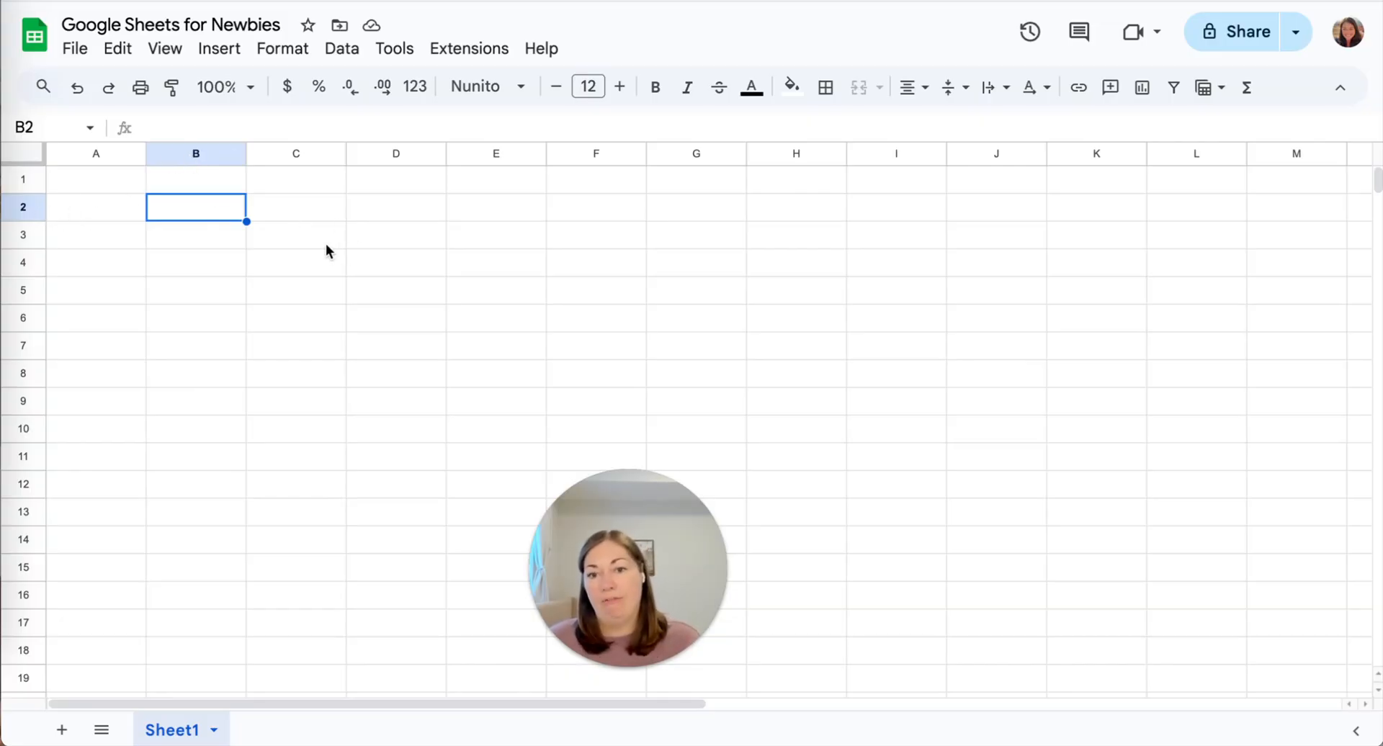
left_click(297, 243)
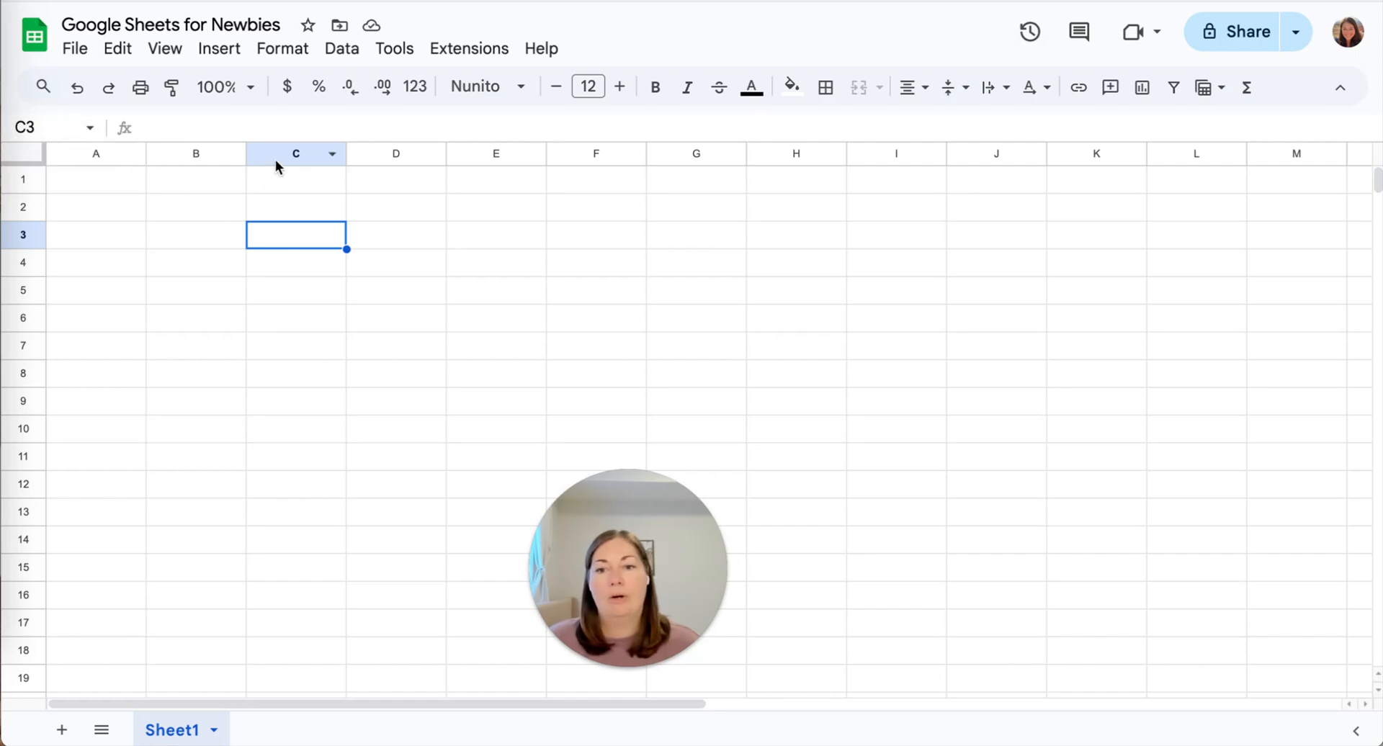
left_click(525, 321, "shift")
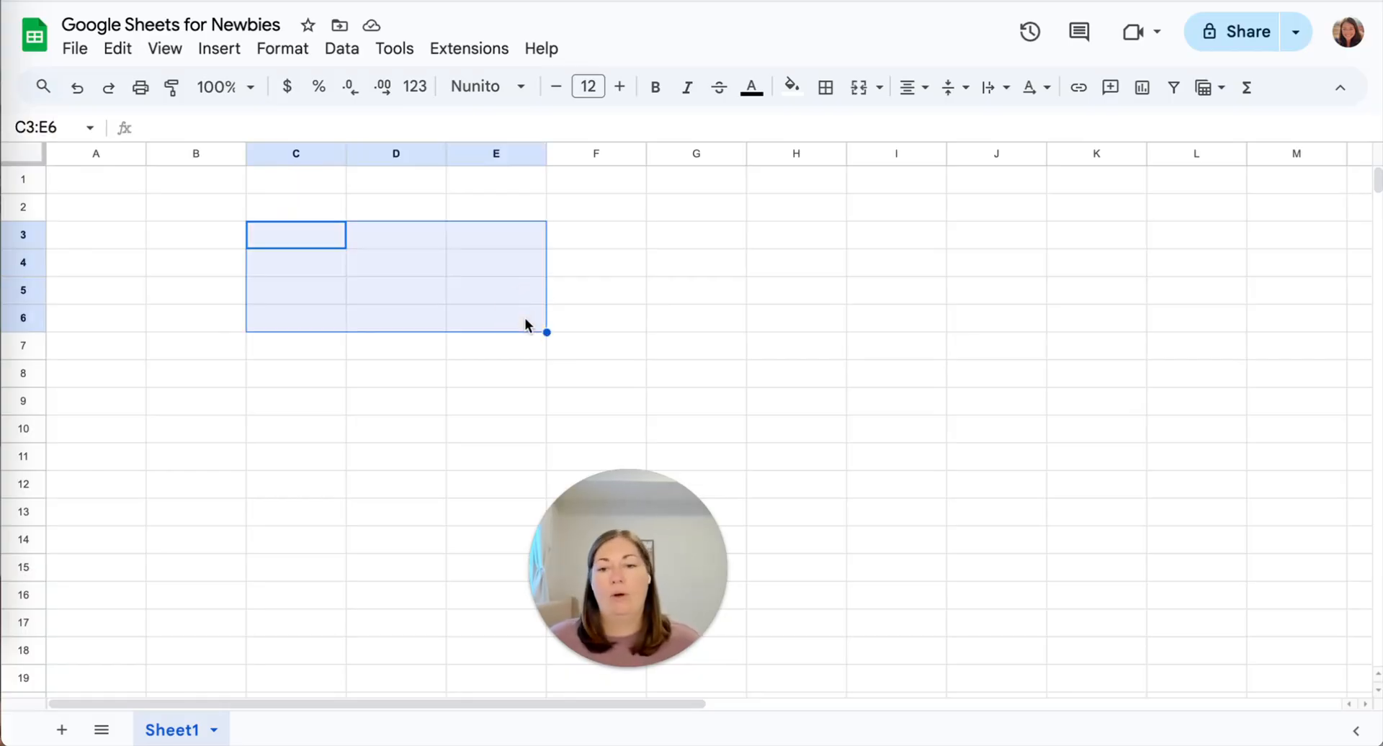
left_click(309, 231)
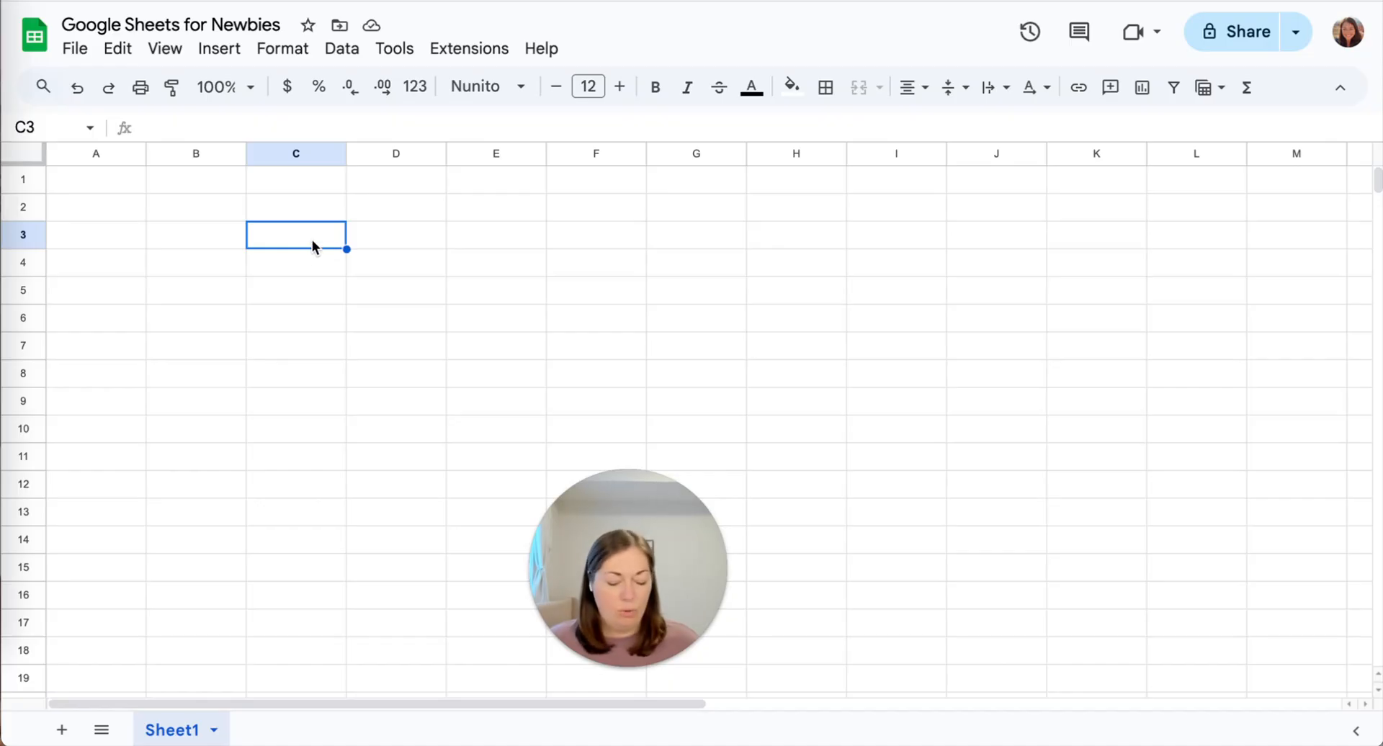
left_click(523, 301, "shift")
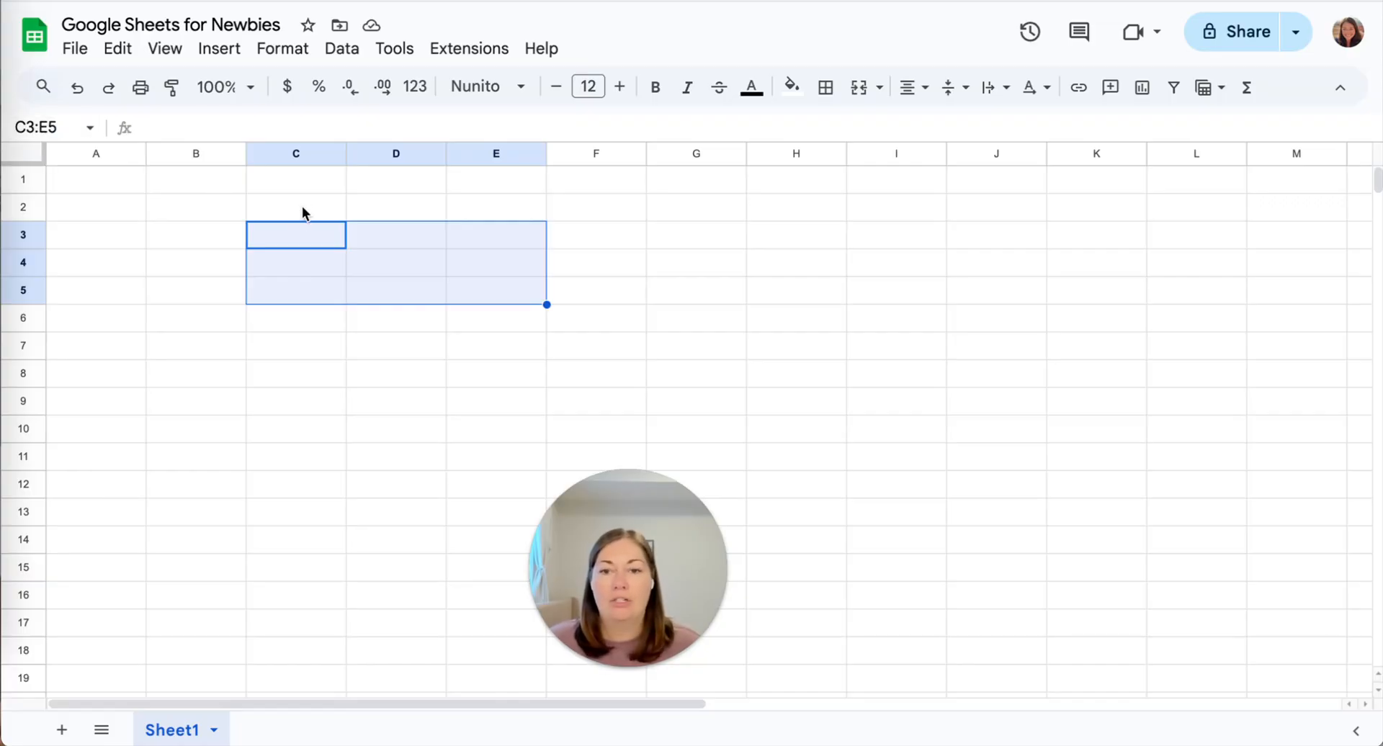
left_click(69, 128)
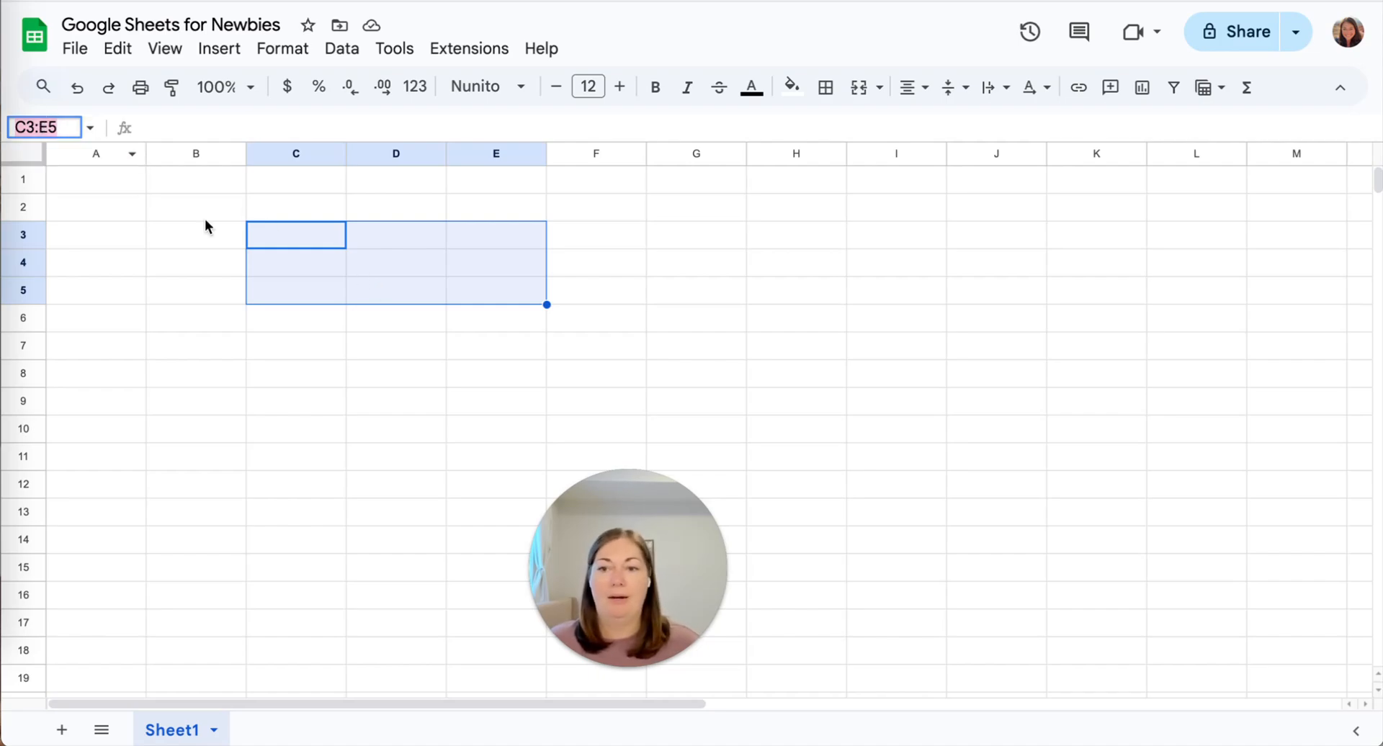
left_click(361, 247)
left_click(574, 246)
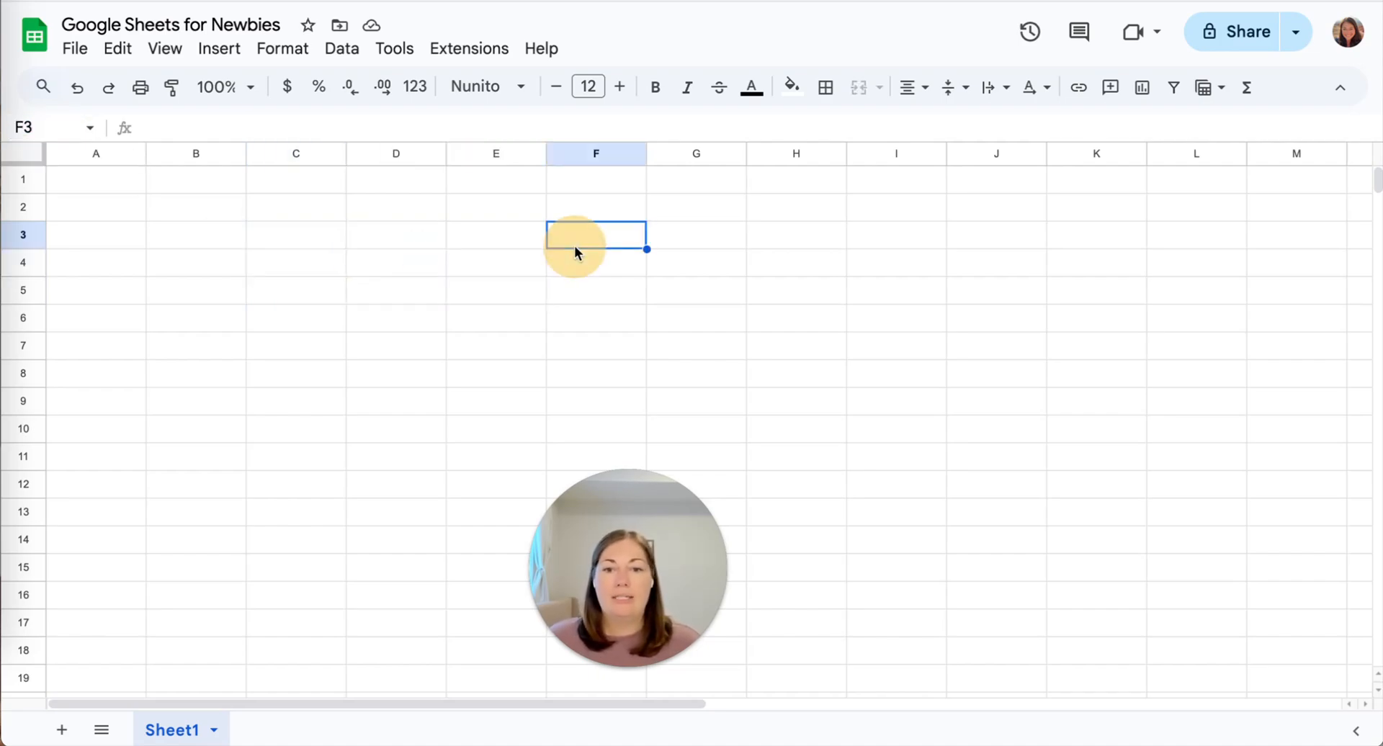
left_click(181, 245)
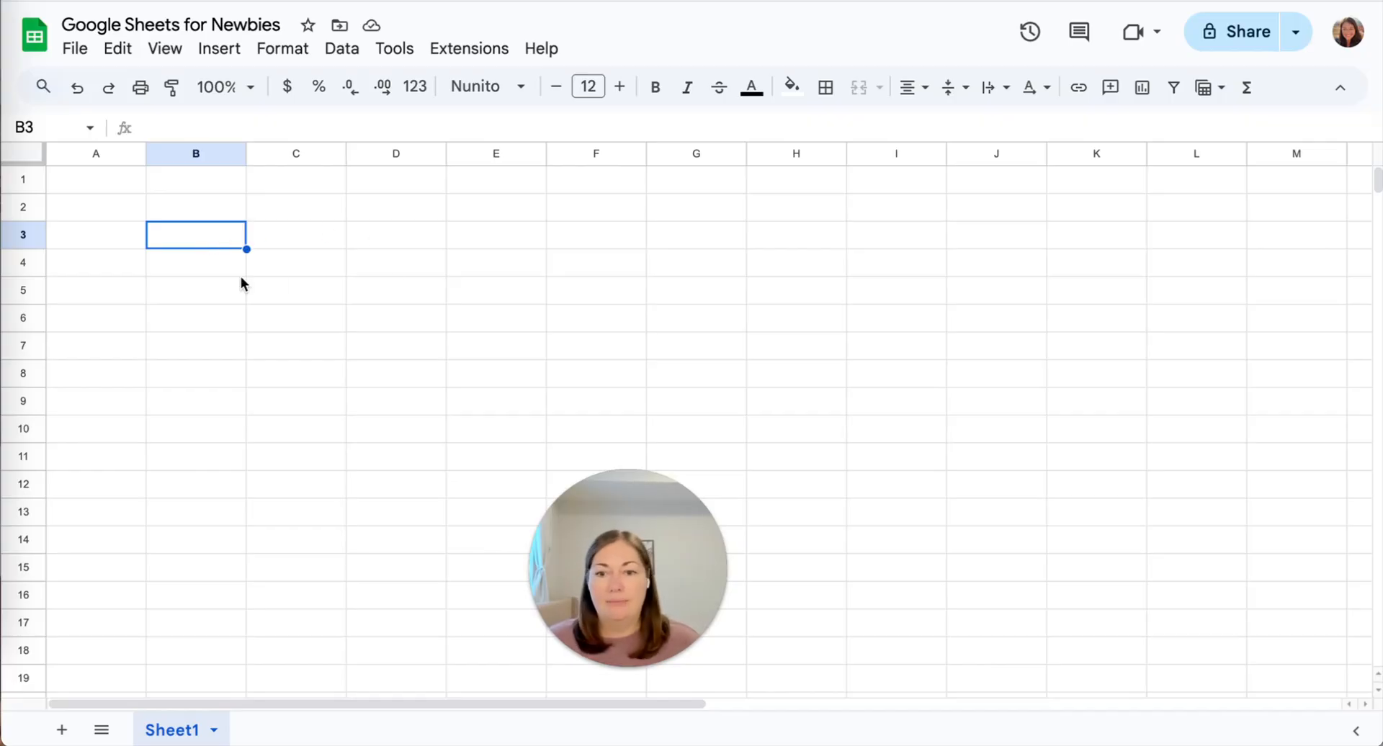
Enter the word Text in cell B3.
left_click(213, 282)
left_click(218, 216)
left_click(205, 245)
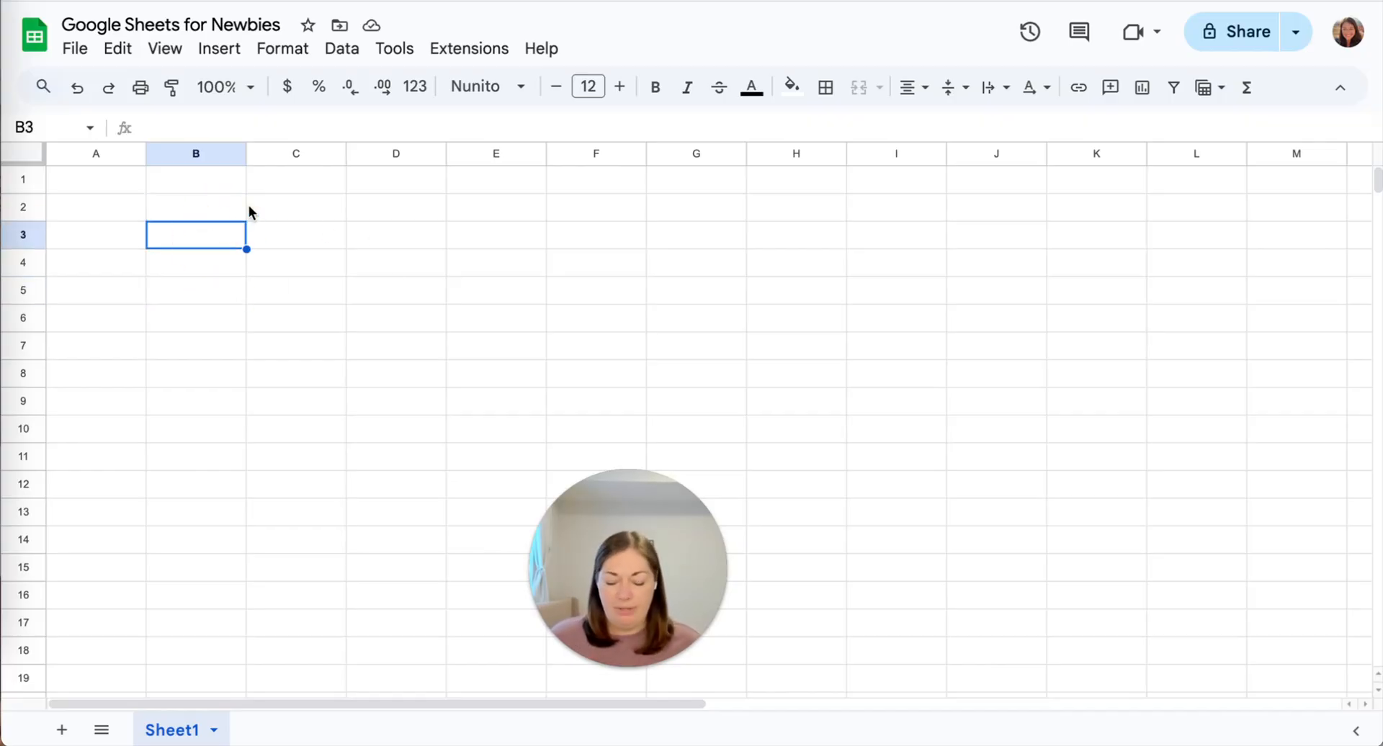
type("Test")
key("BackSpace")
key("BackSpace")
type("xt")
key("Return")
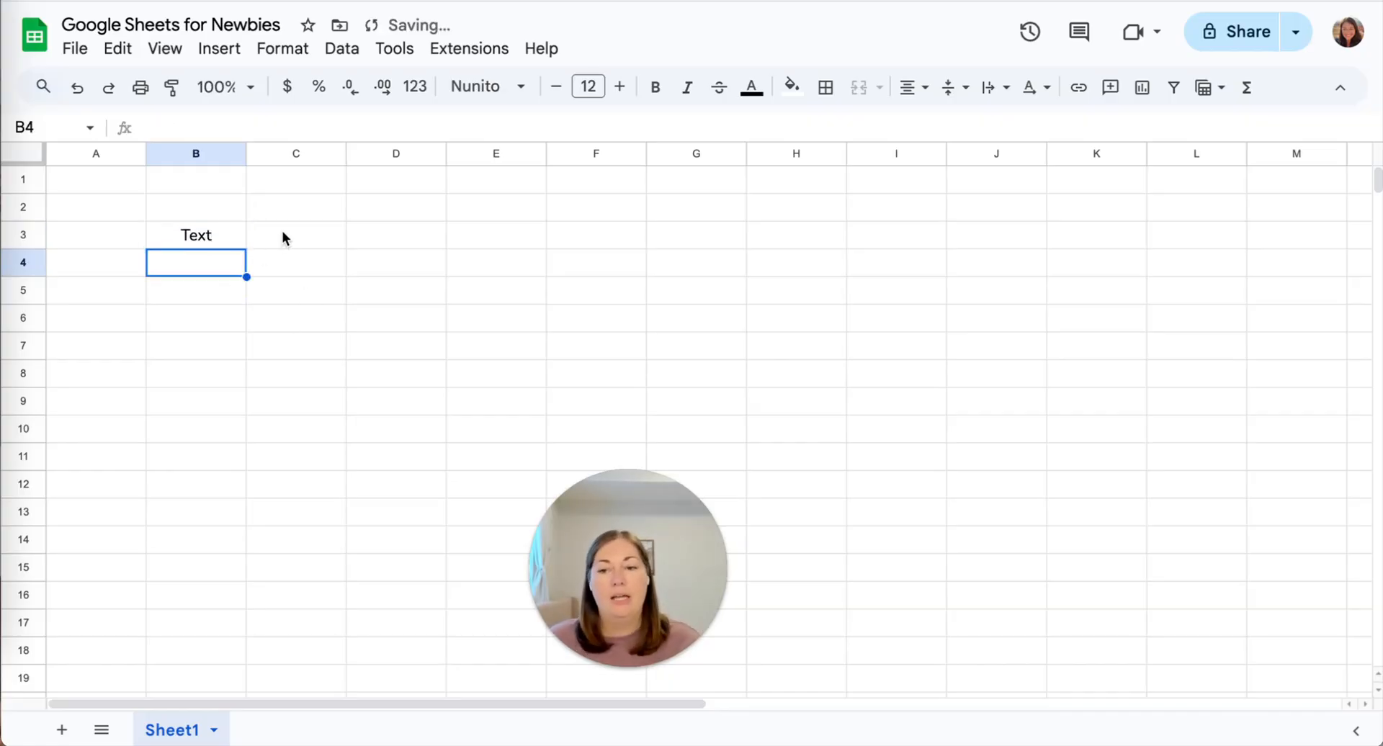
Enter the word Test in cell B4.
type("Test")
key("Return")
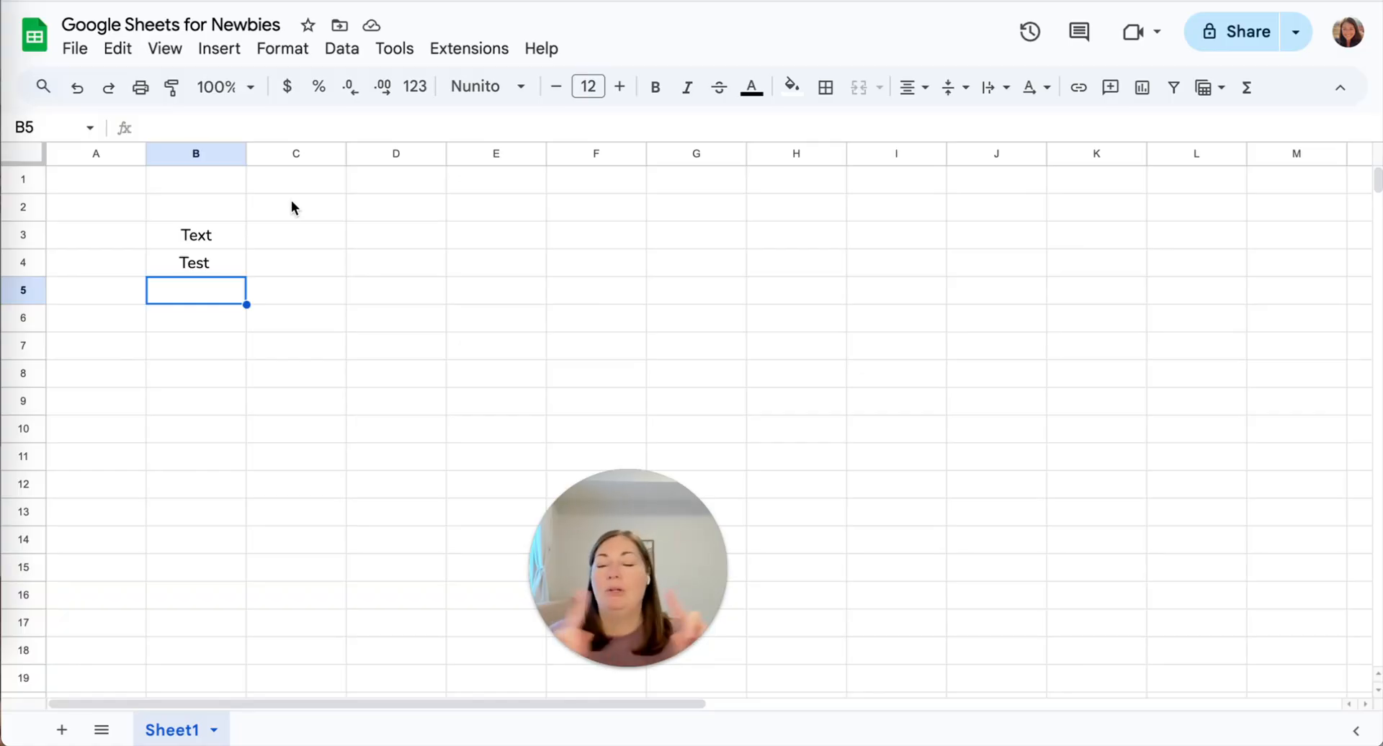
Enter Test in cells E3, E4 and E5.
left_click(311, 245)
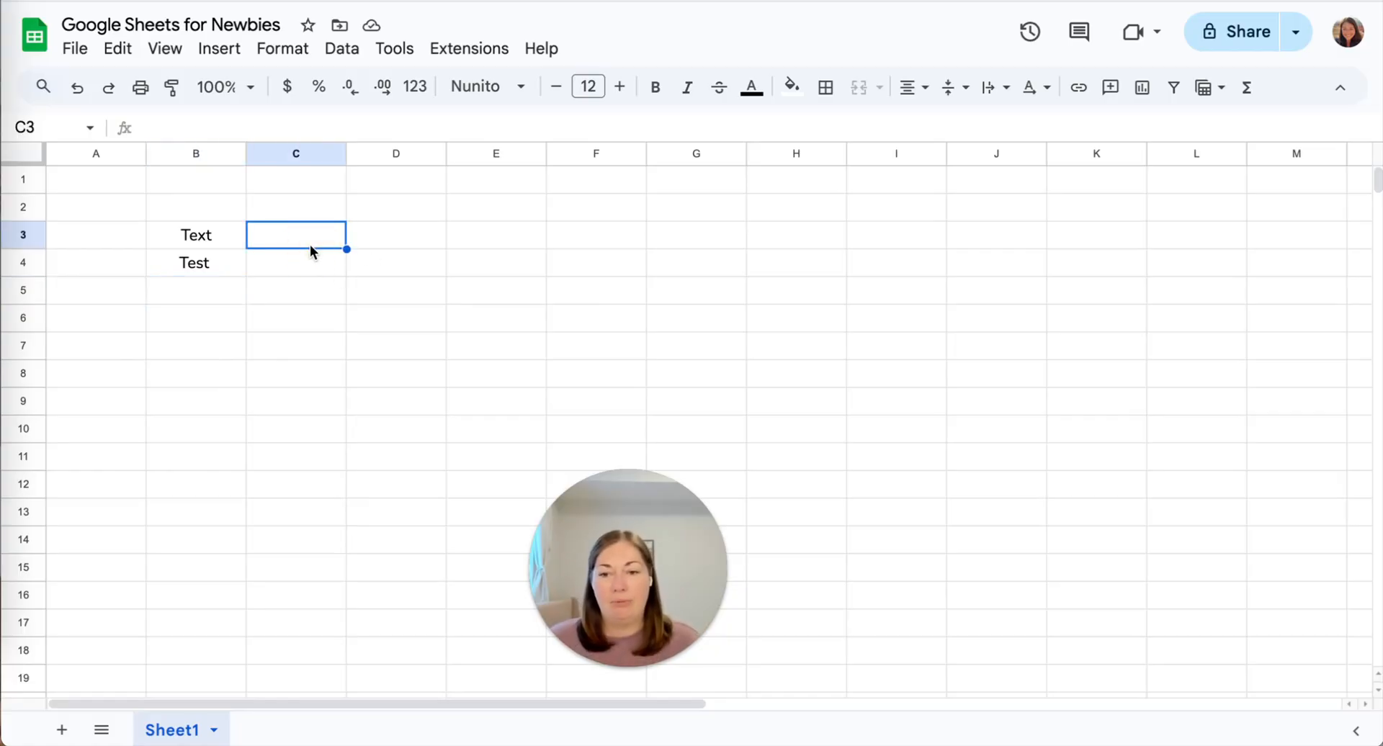
left_click(489, 239)
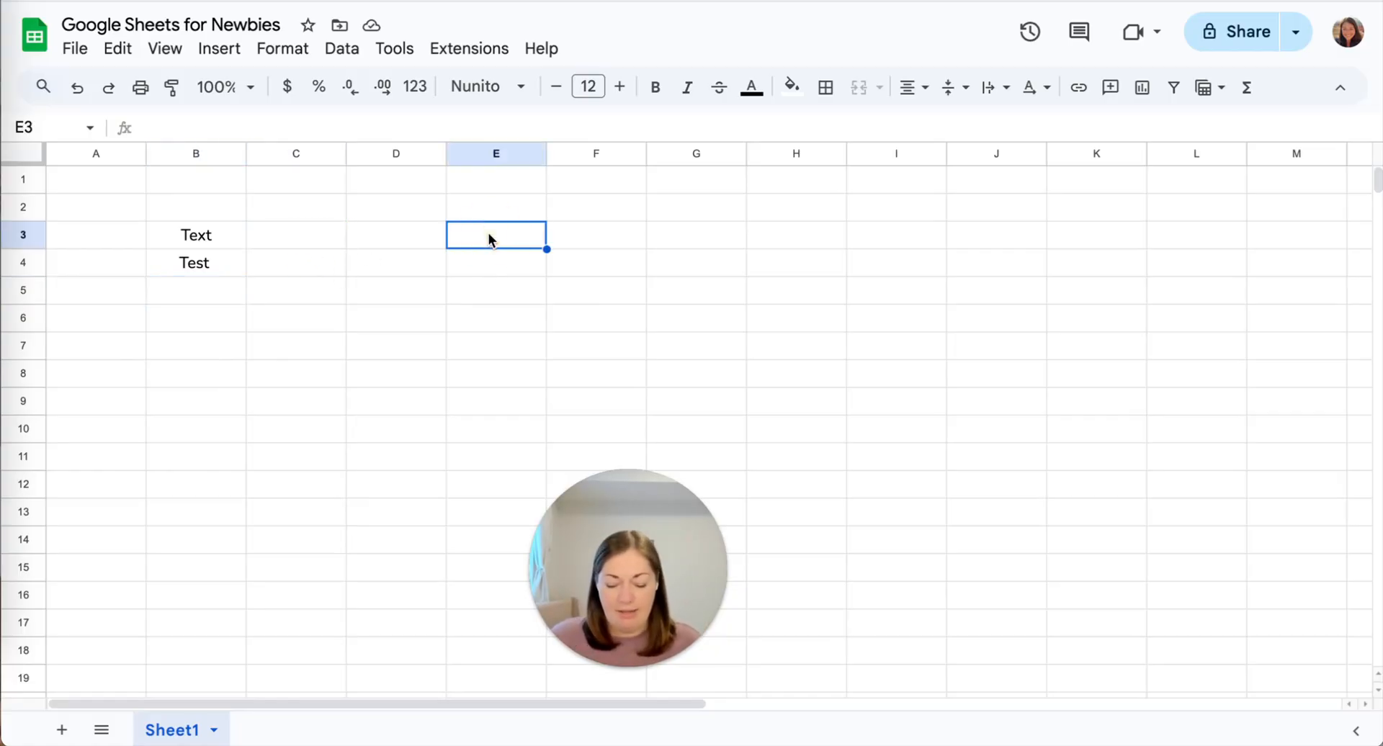
type("Test")
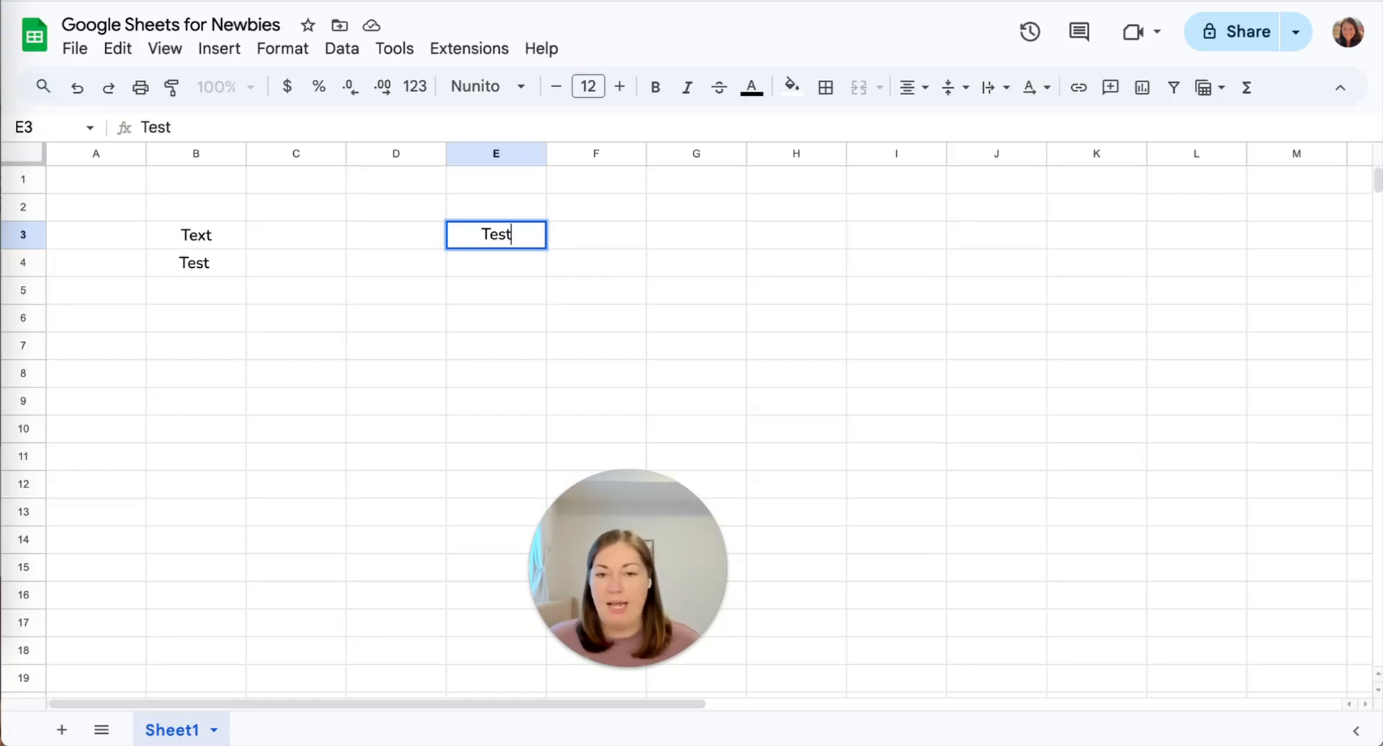
key("Return")
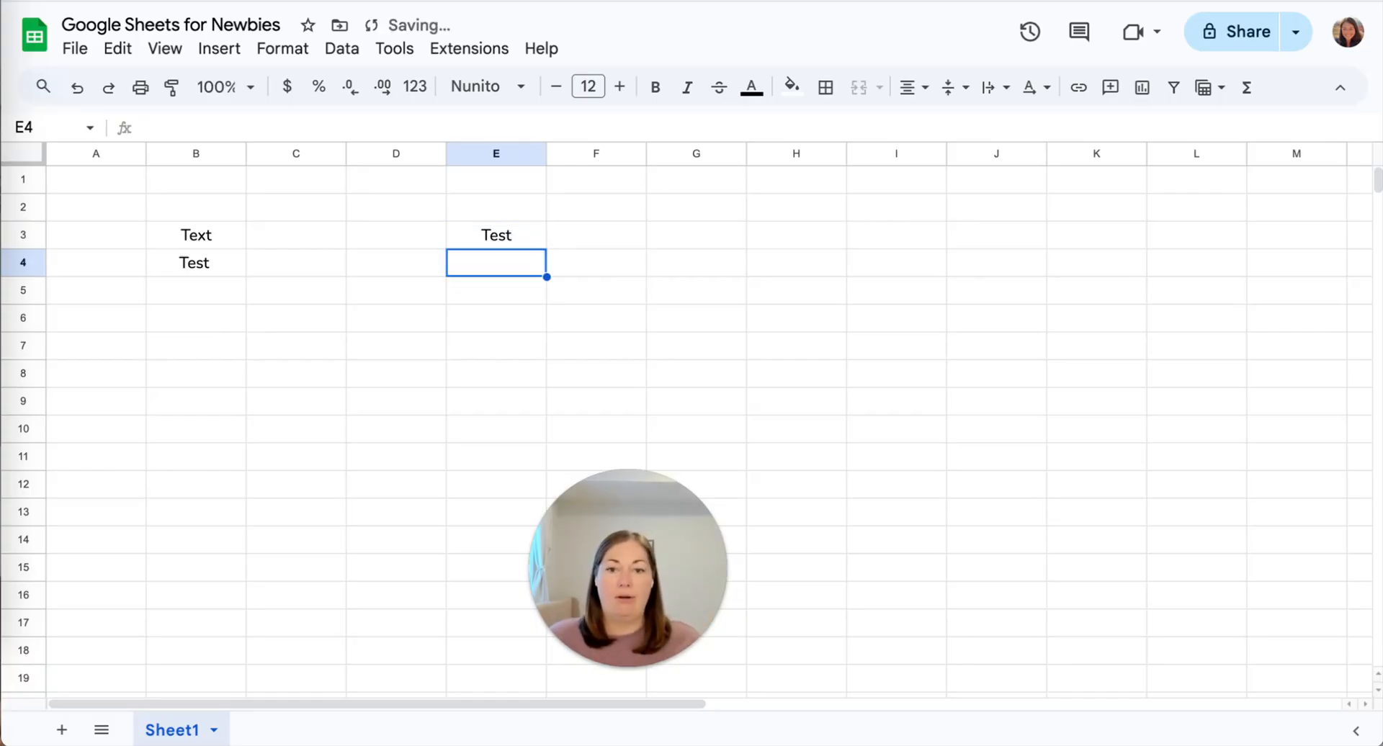
double_click(505, 265)
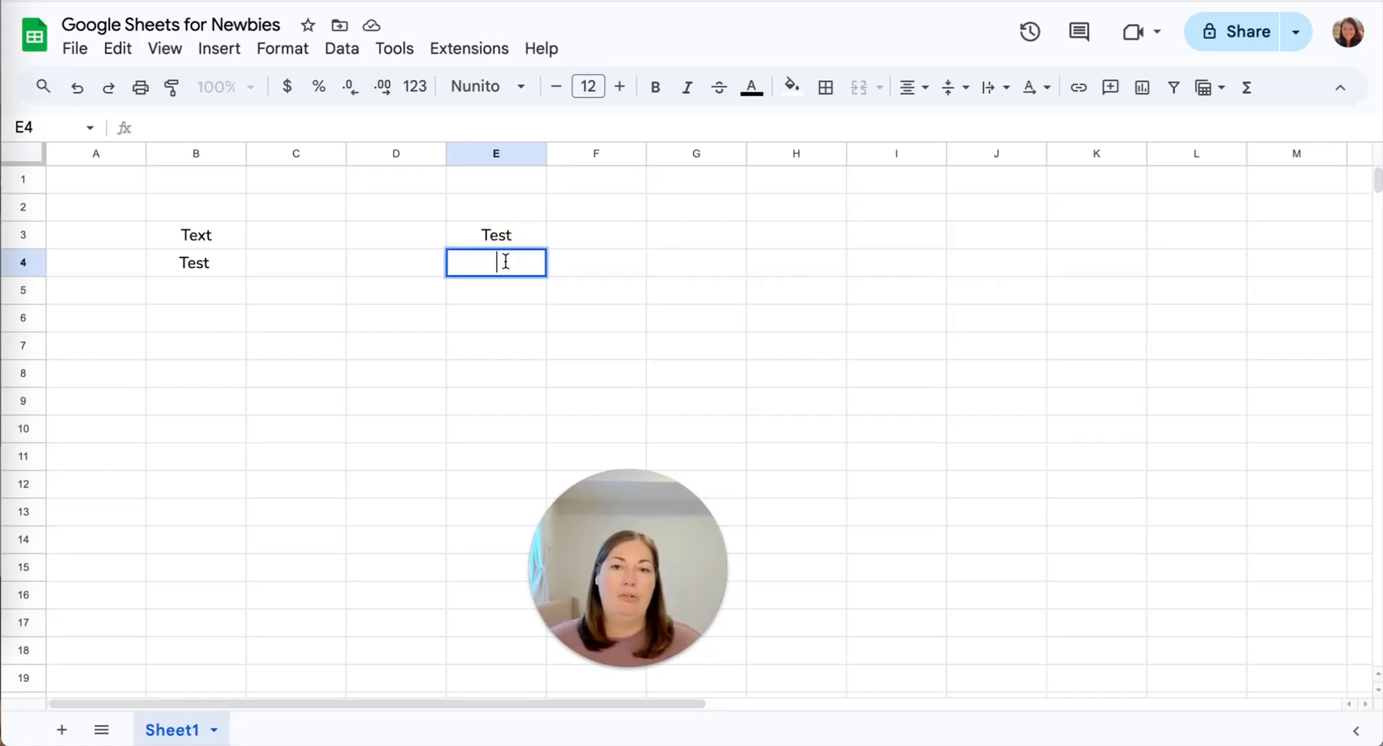
type("Test")
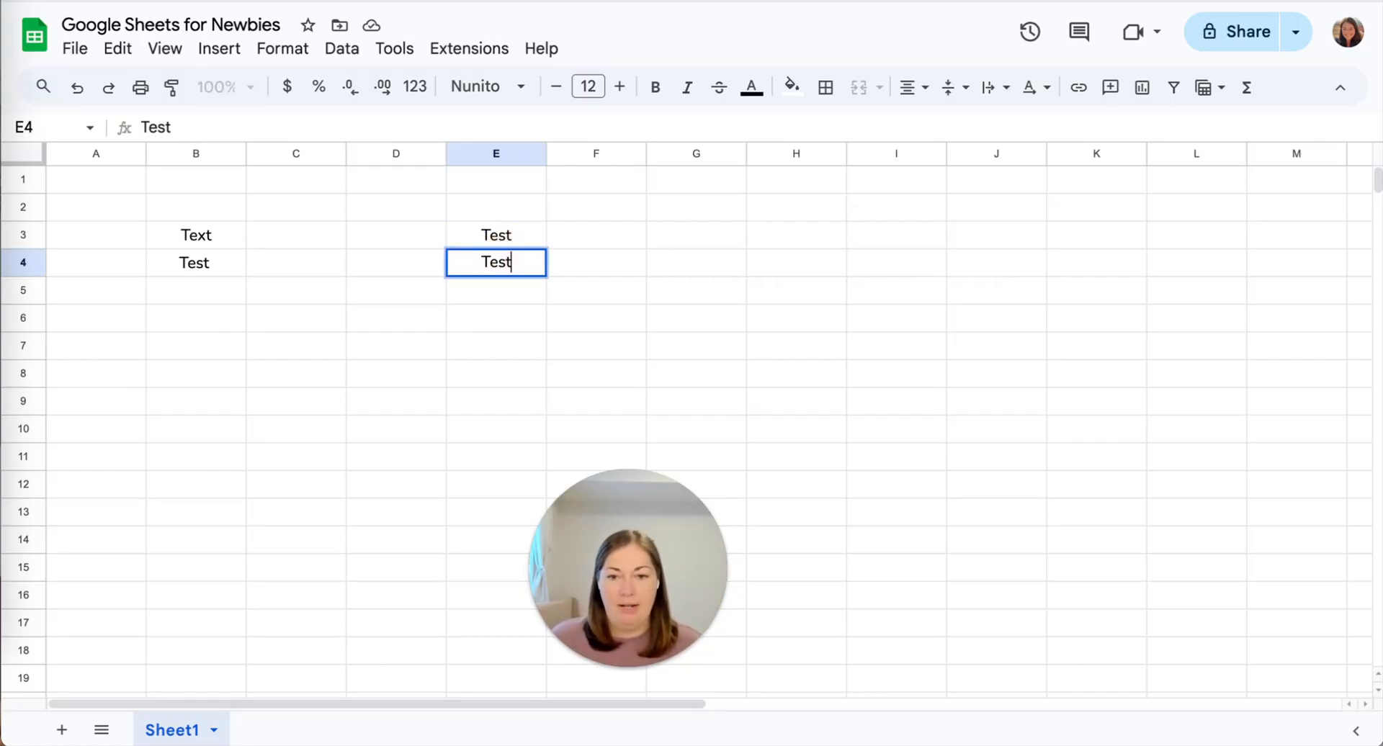
key("Return")
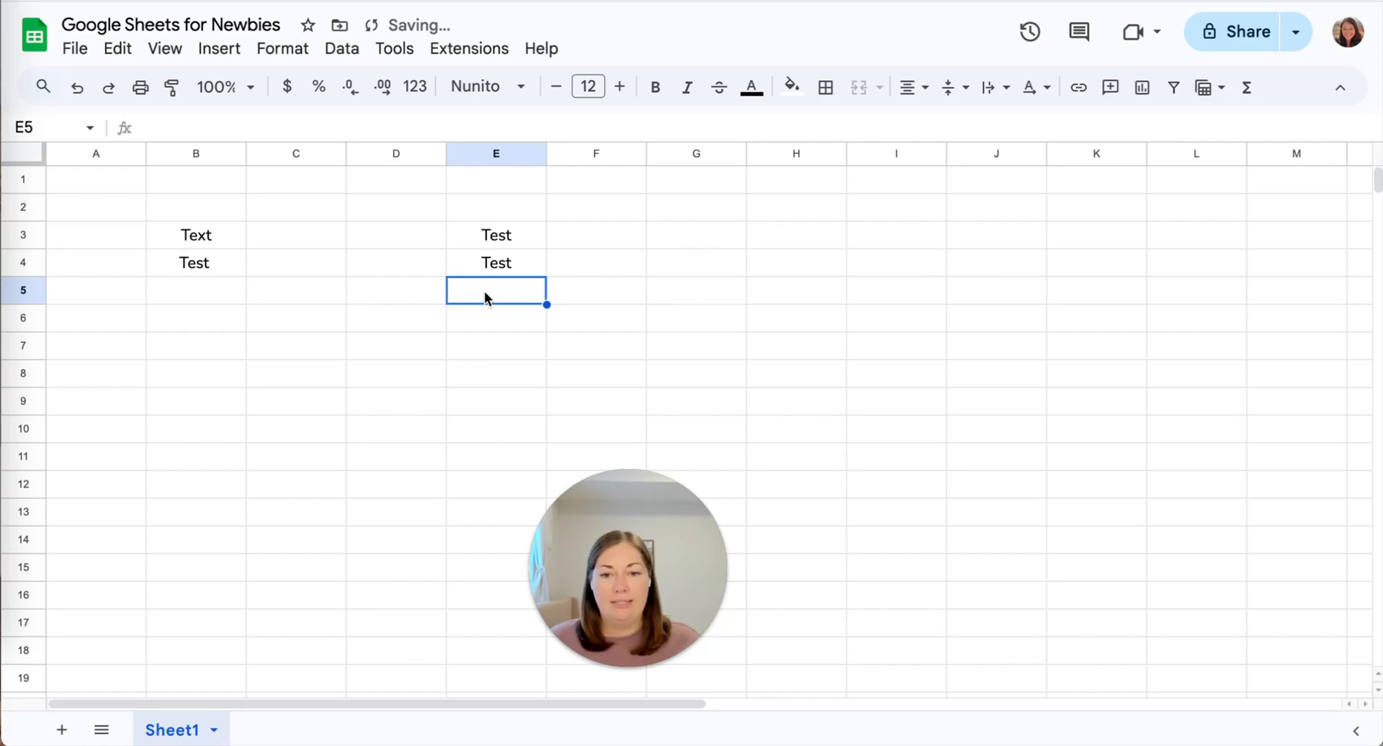
left_click(190, 123)
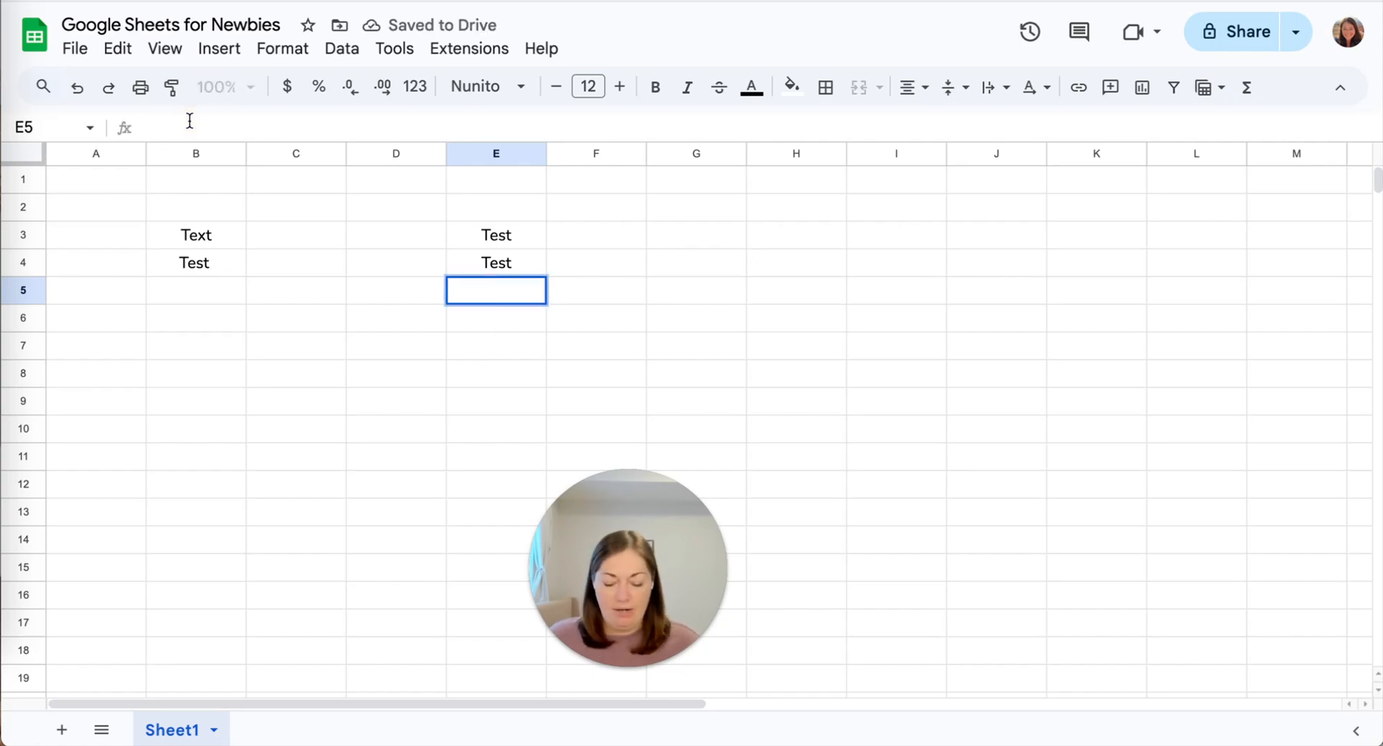
type("Test")
key("Return")
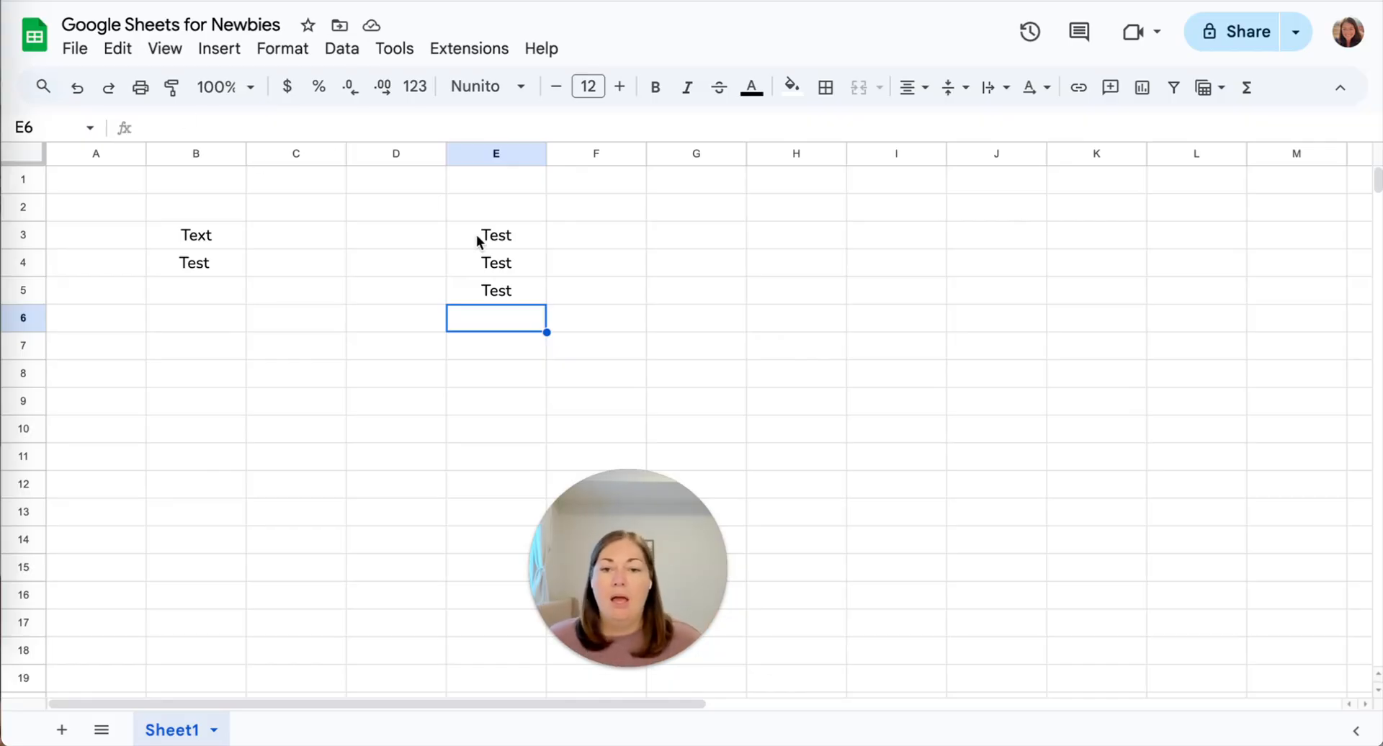
Enter Test in cells G3 and H3, then select empty cell C6.
left_click(505, 300)
left_click(685, 238)
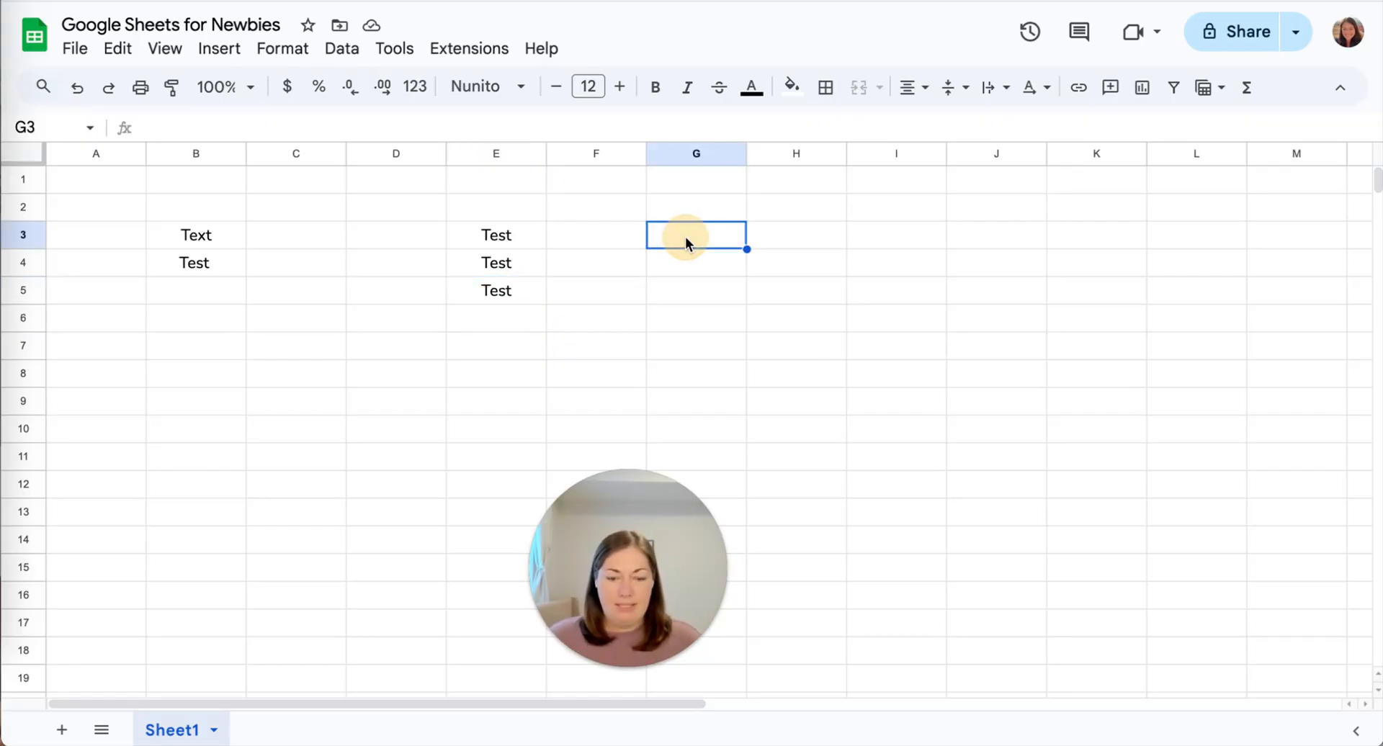
type("Test")
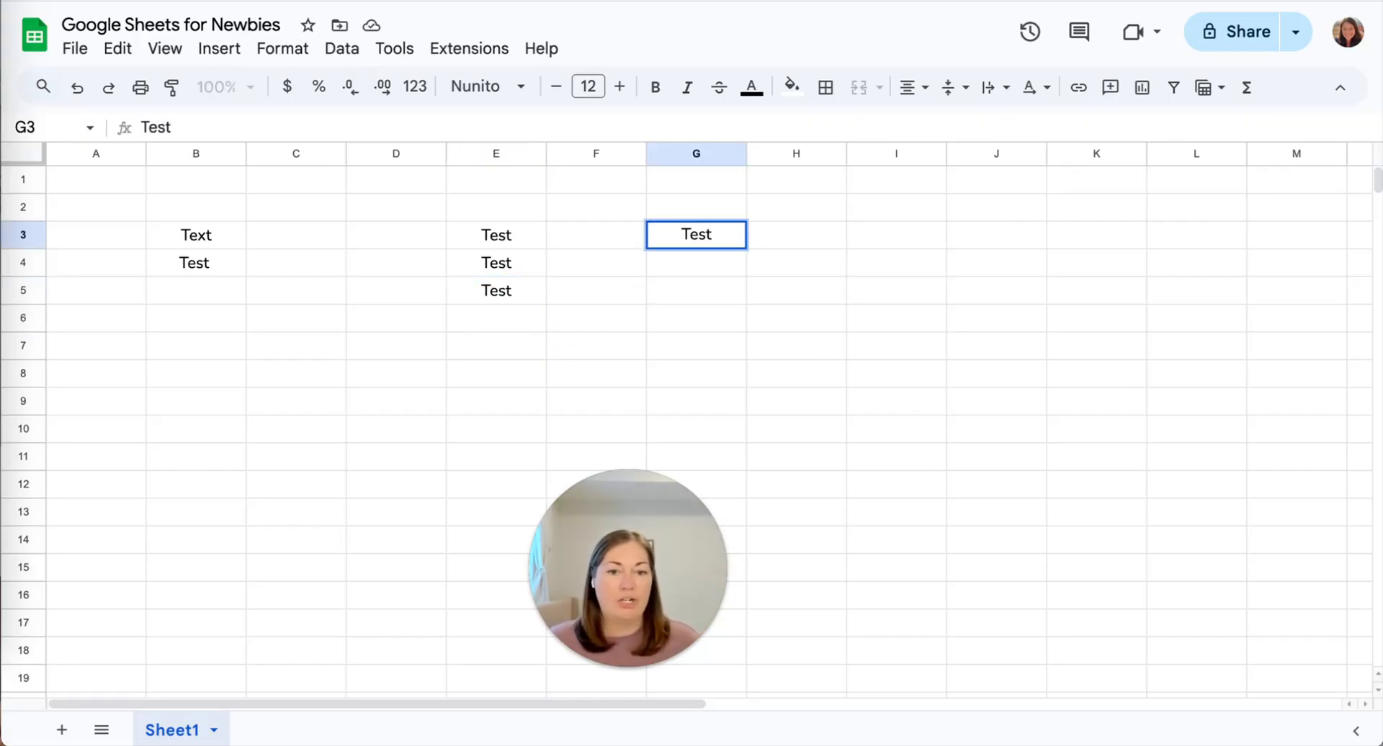
key("Return")
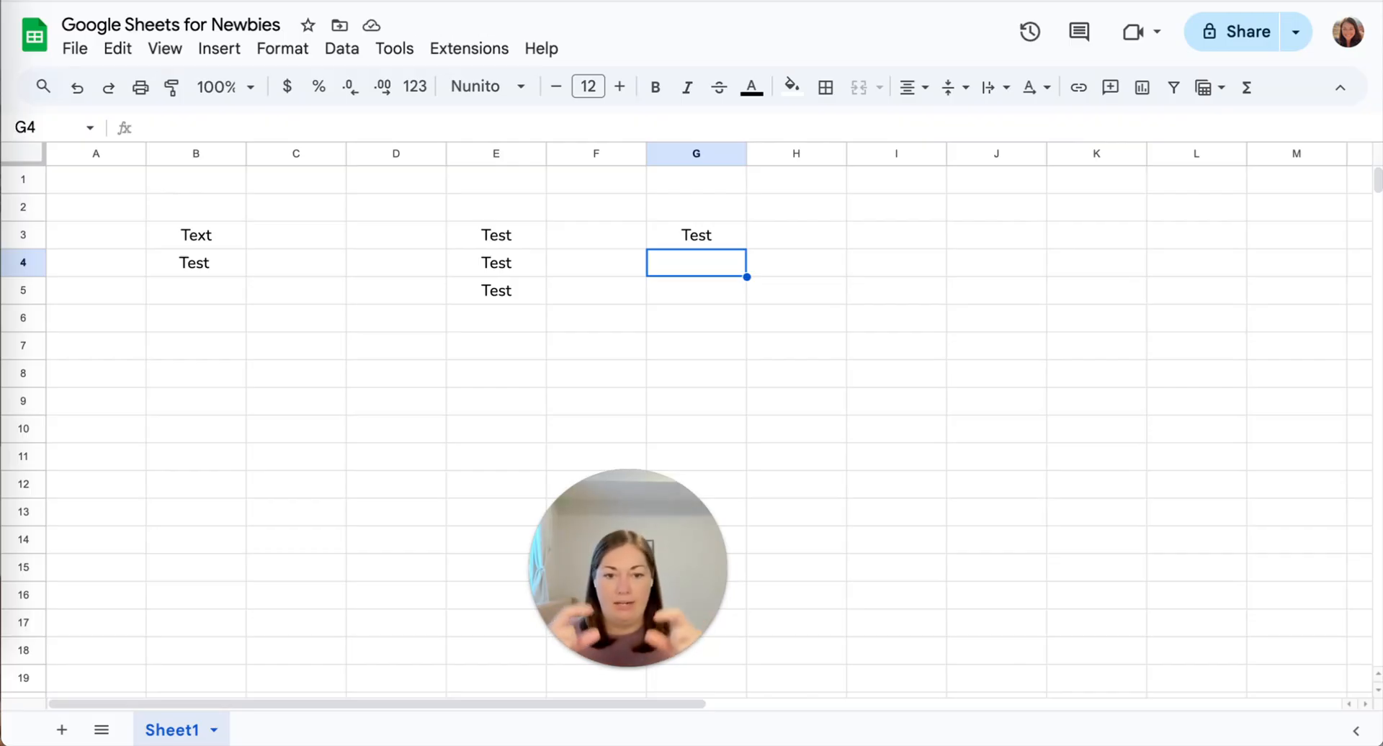
left_click(797, 229)
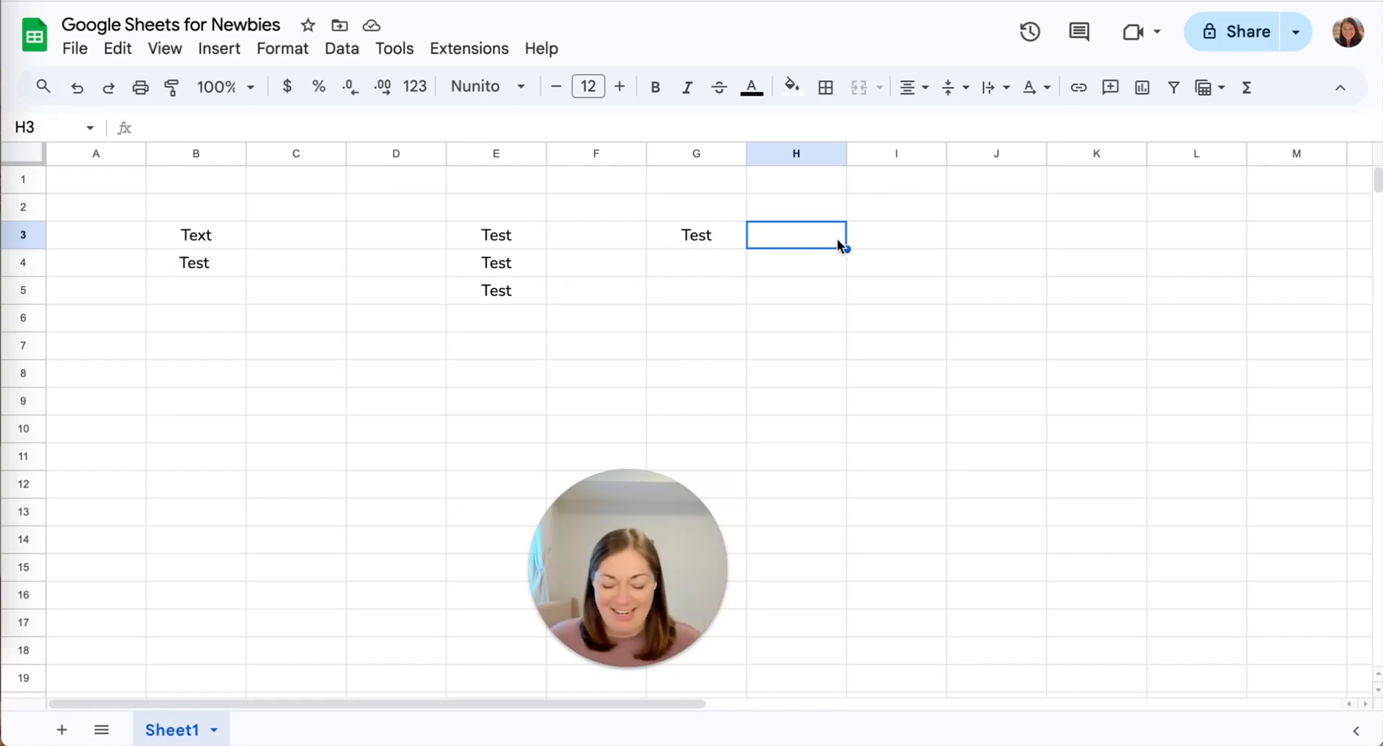
type("Test")
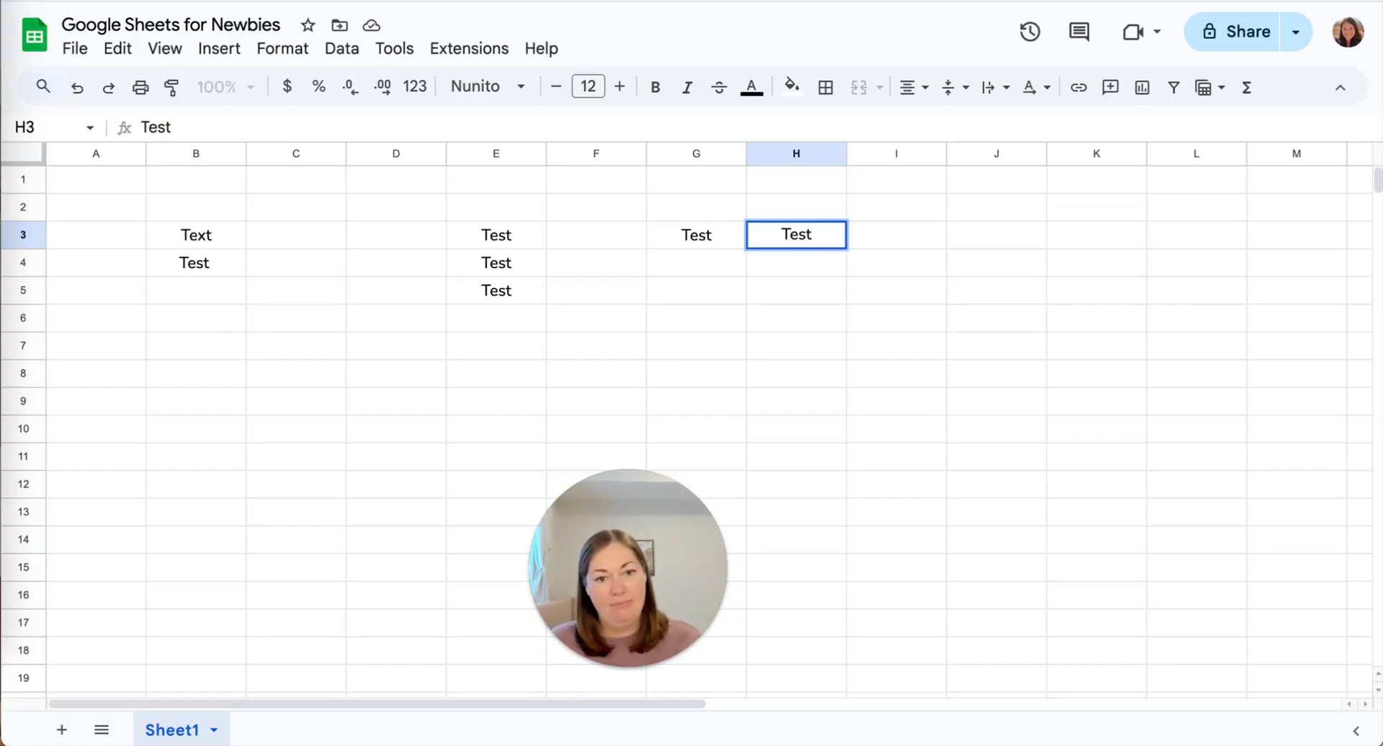
key("Tab")
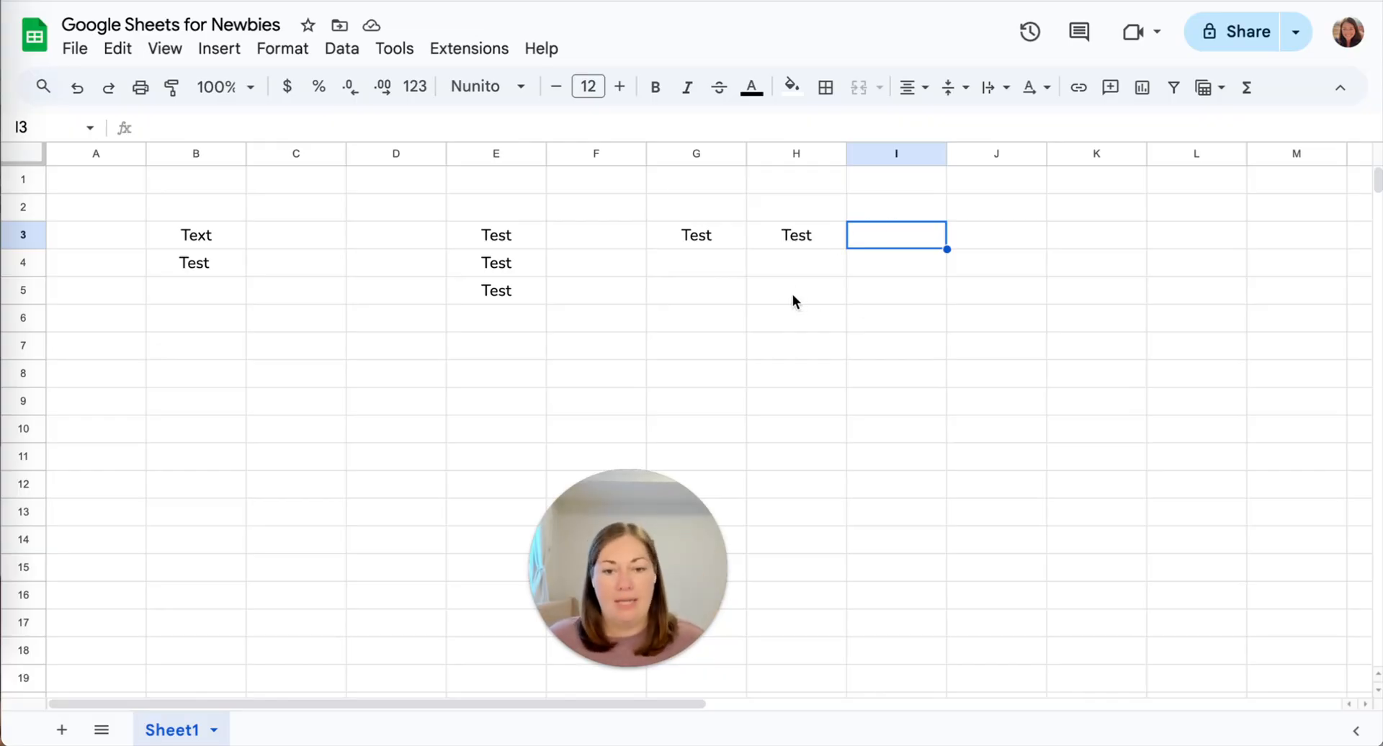
left_click(445, 317)
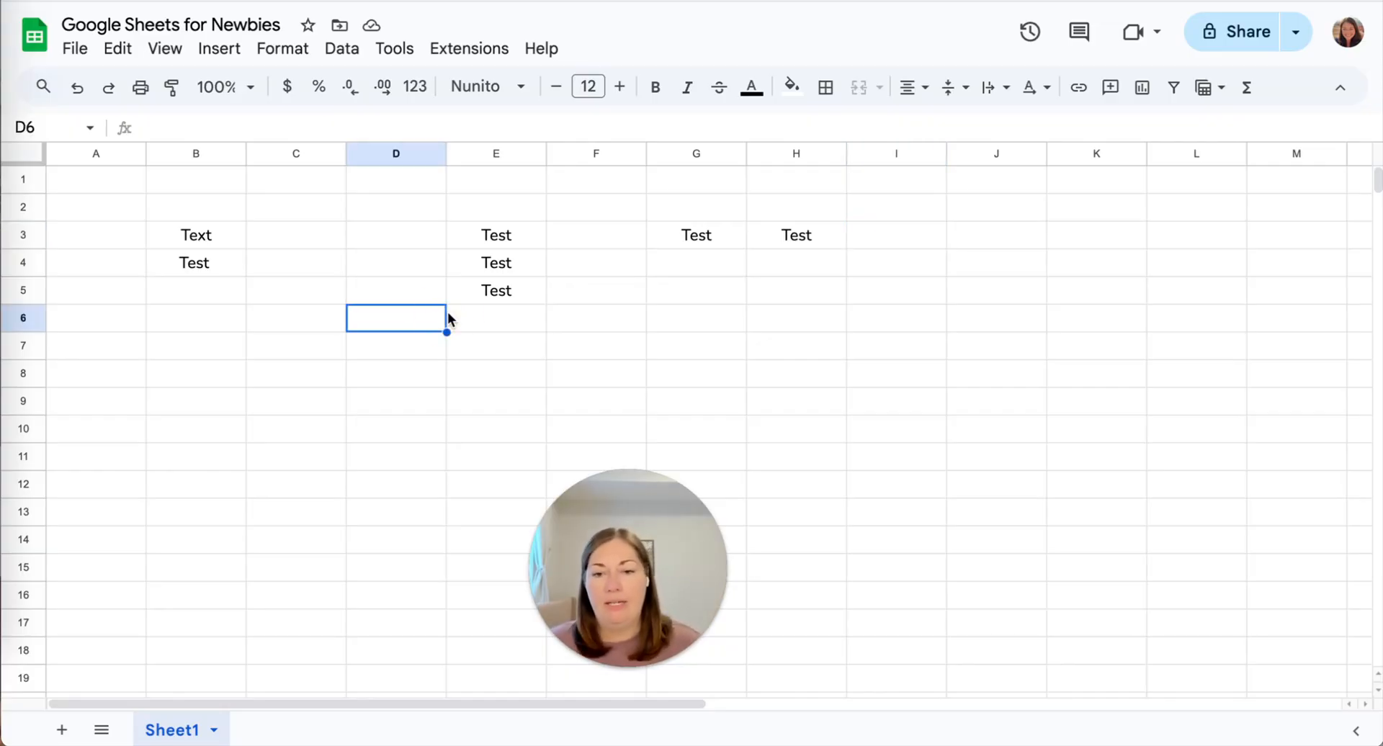
left_click(274, 320)
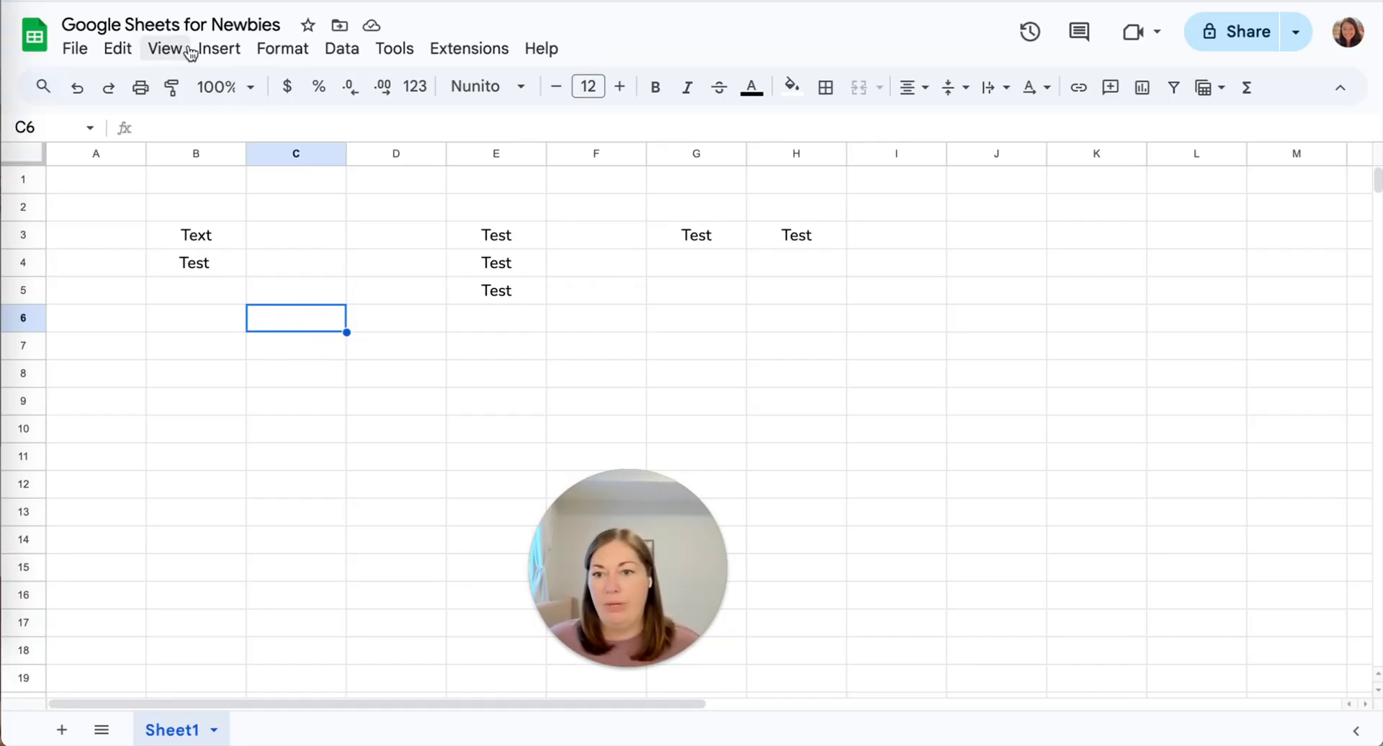
left_click(77, 49)
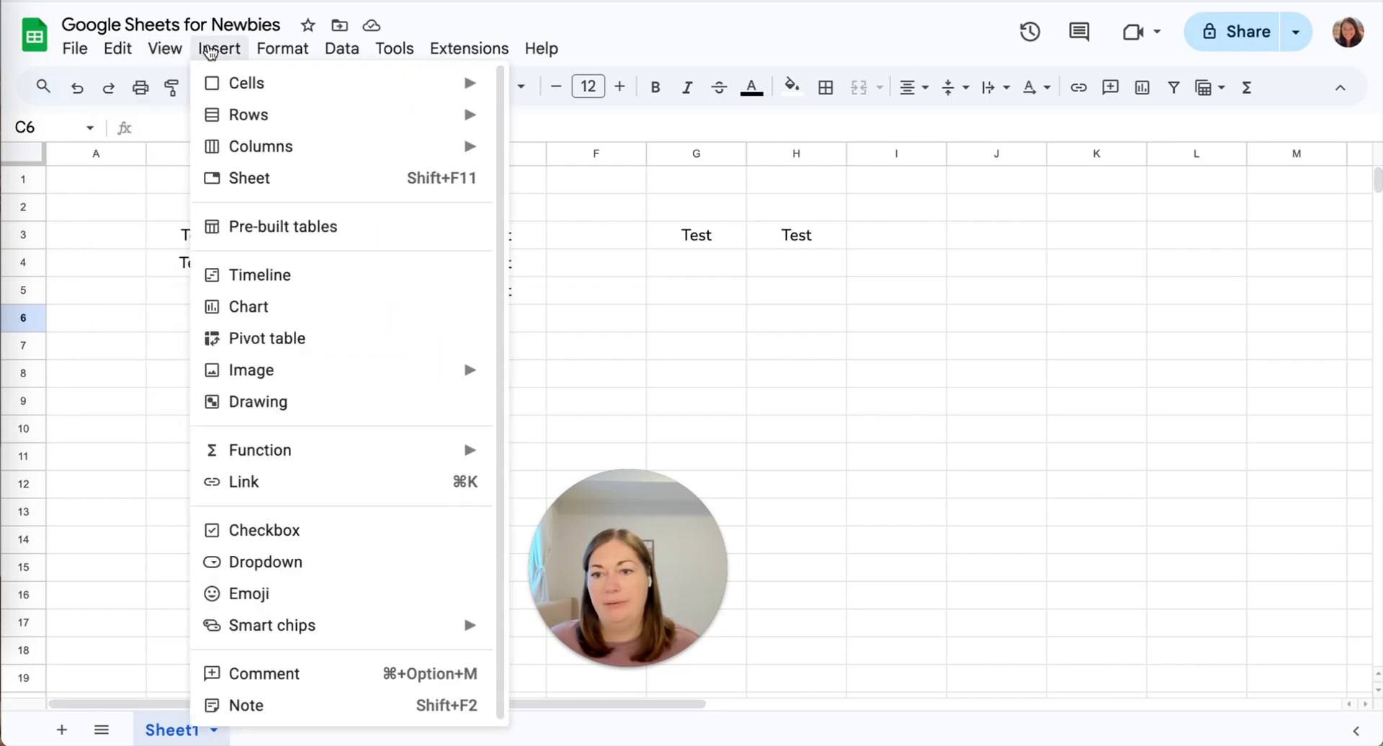
mouse_move(376, 56)
mouse_move(79, 49)
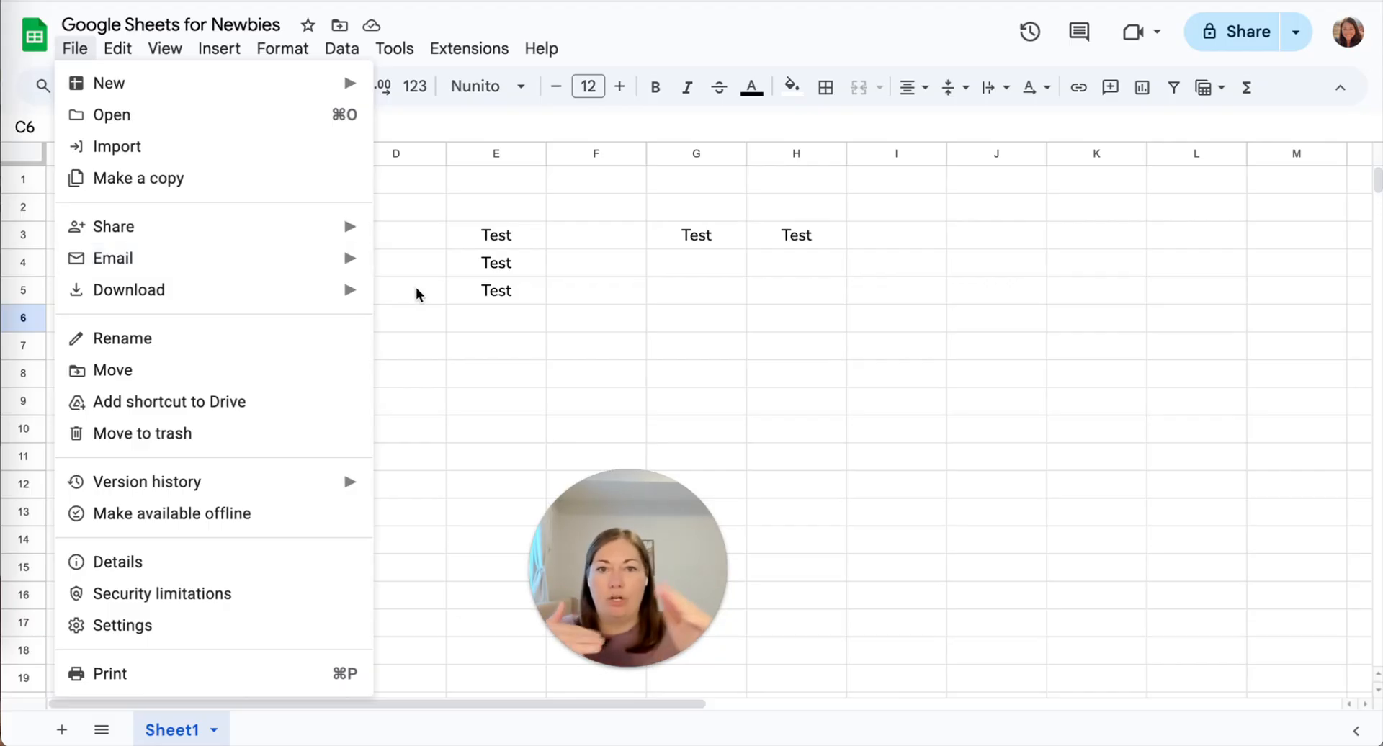
left_click(219, 48)
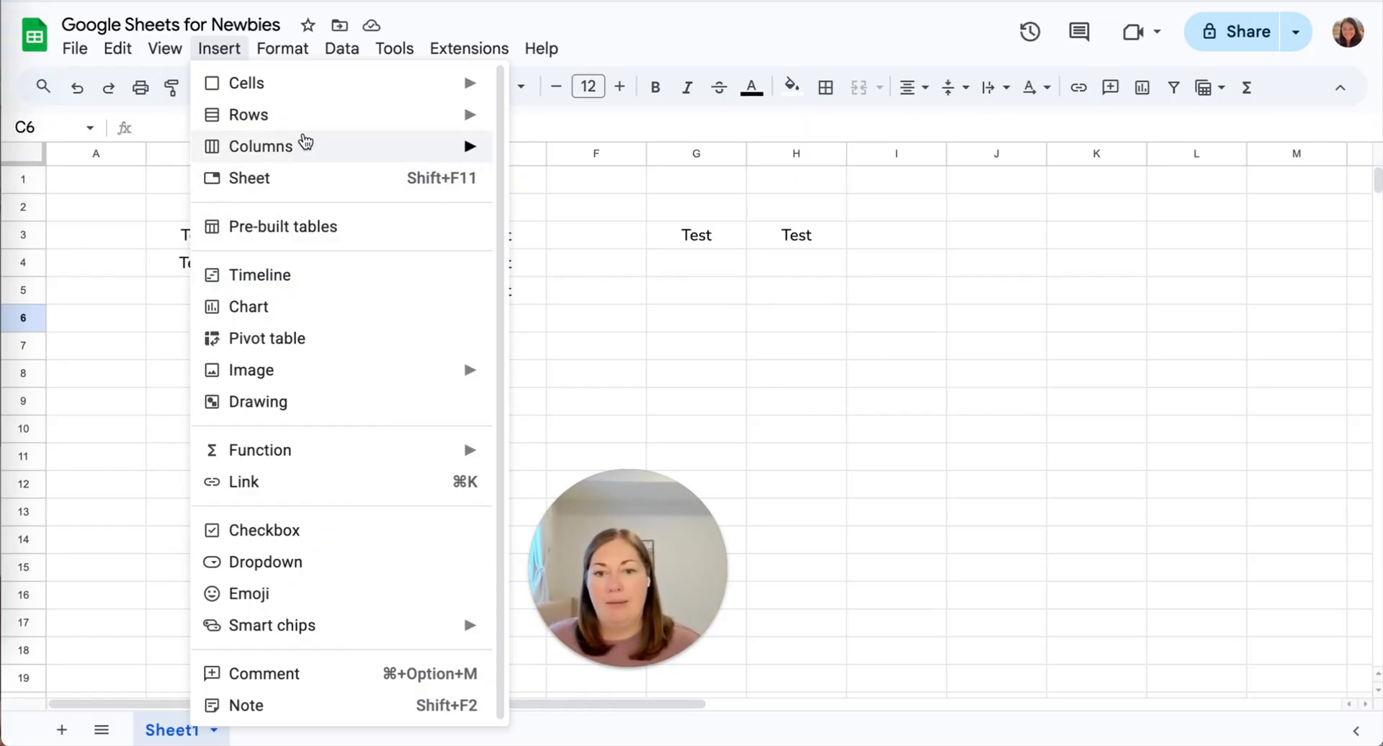
mouse_move(312, 142)
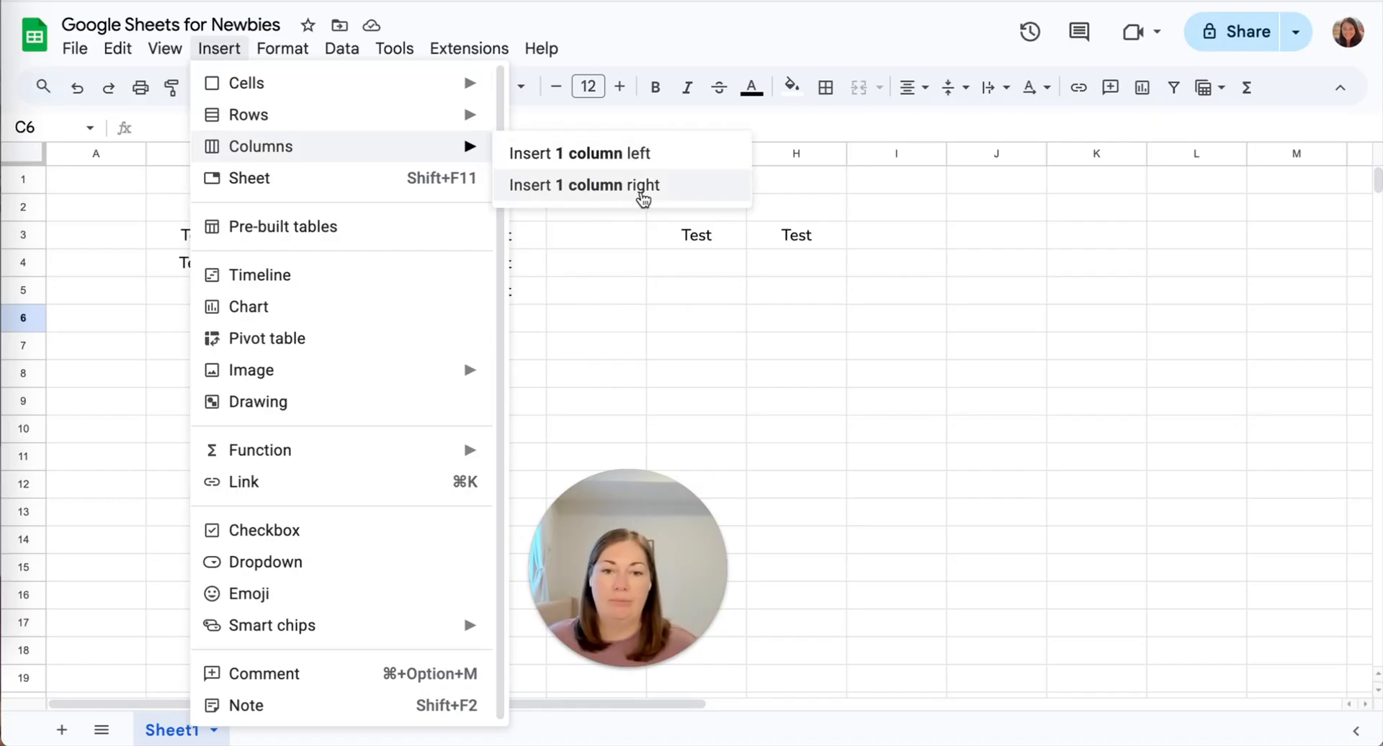
left_click(579, 319)
left_click(396, 290)
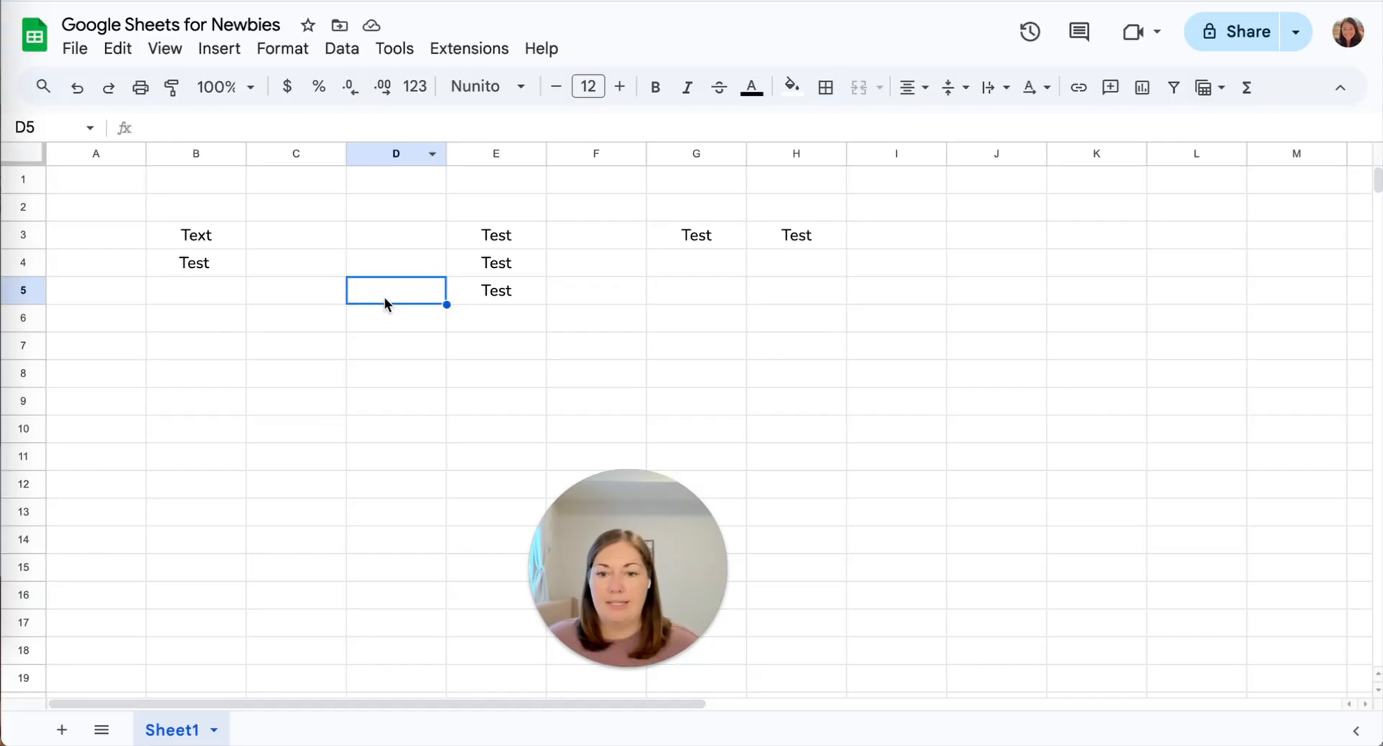
Type a first name into cell C6.
right_click(384, 291)
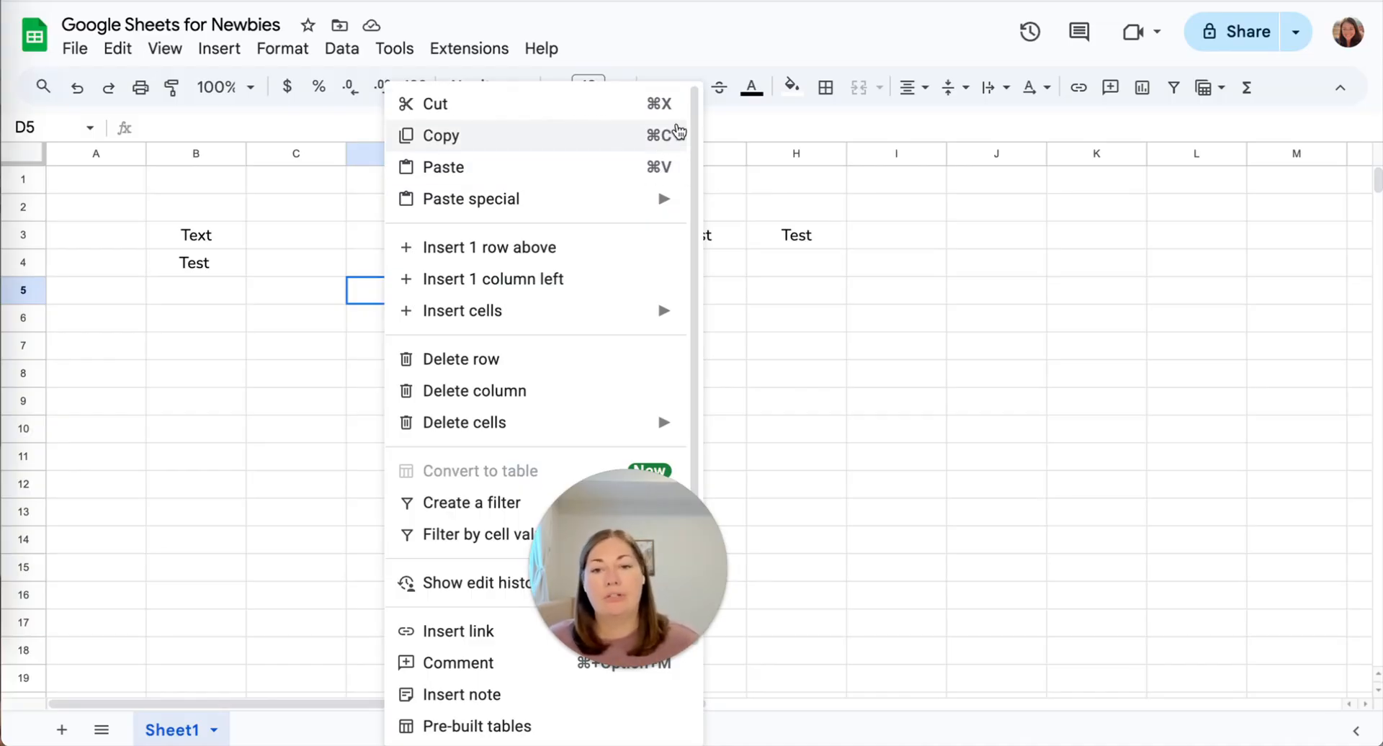
left_click(269, 330)
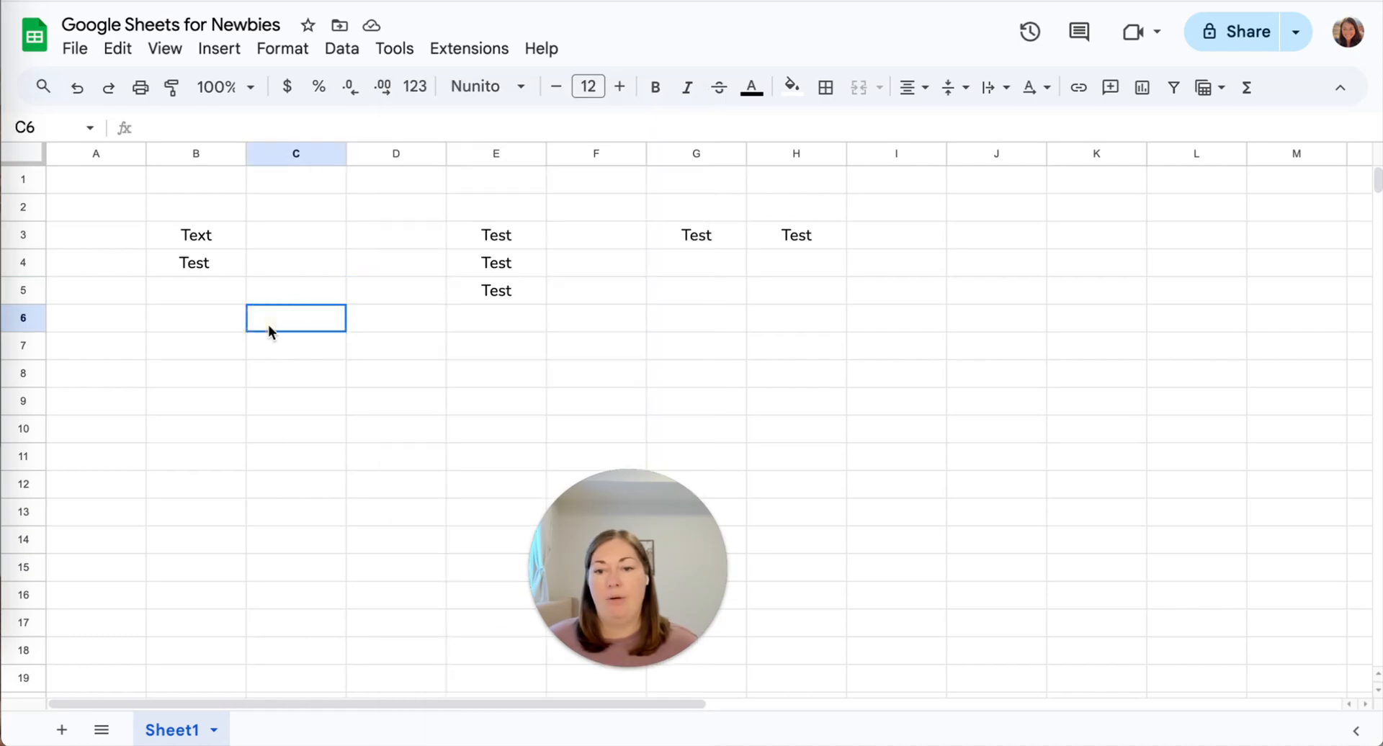
left_click(192, 261)
left_click(280, 326)
type("Michelle")
key("Return")
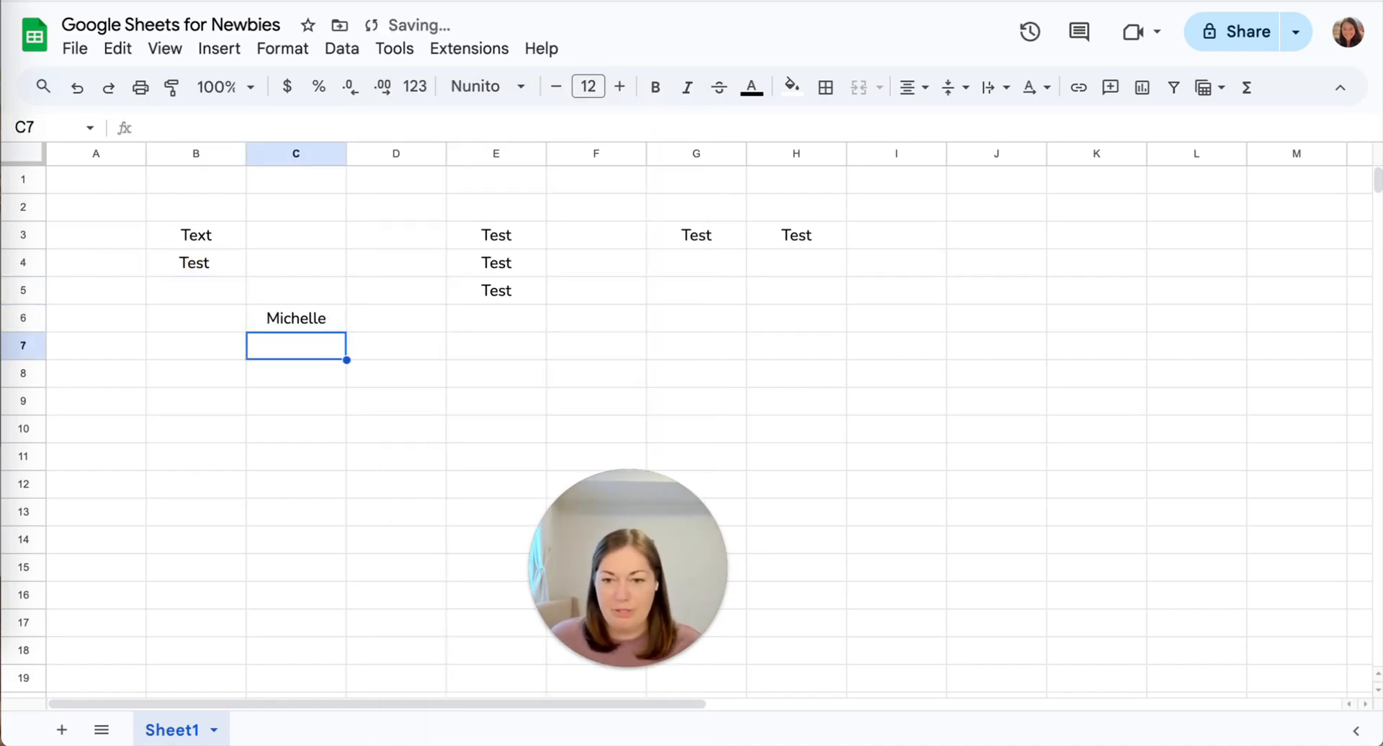
Copy cell C6 from its right-click menu and view Copy in the Edit menu.
left_click(300, 324)
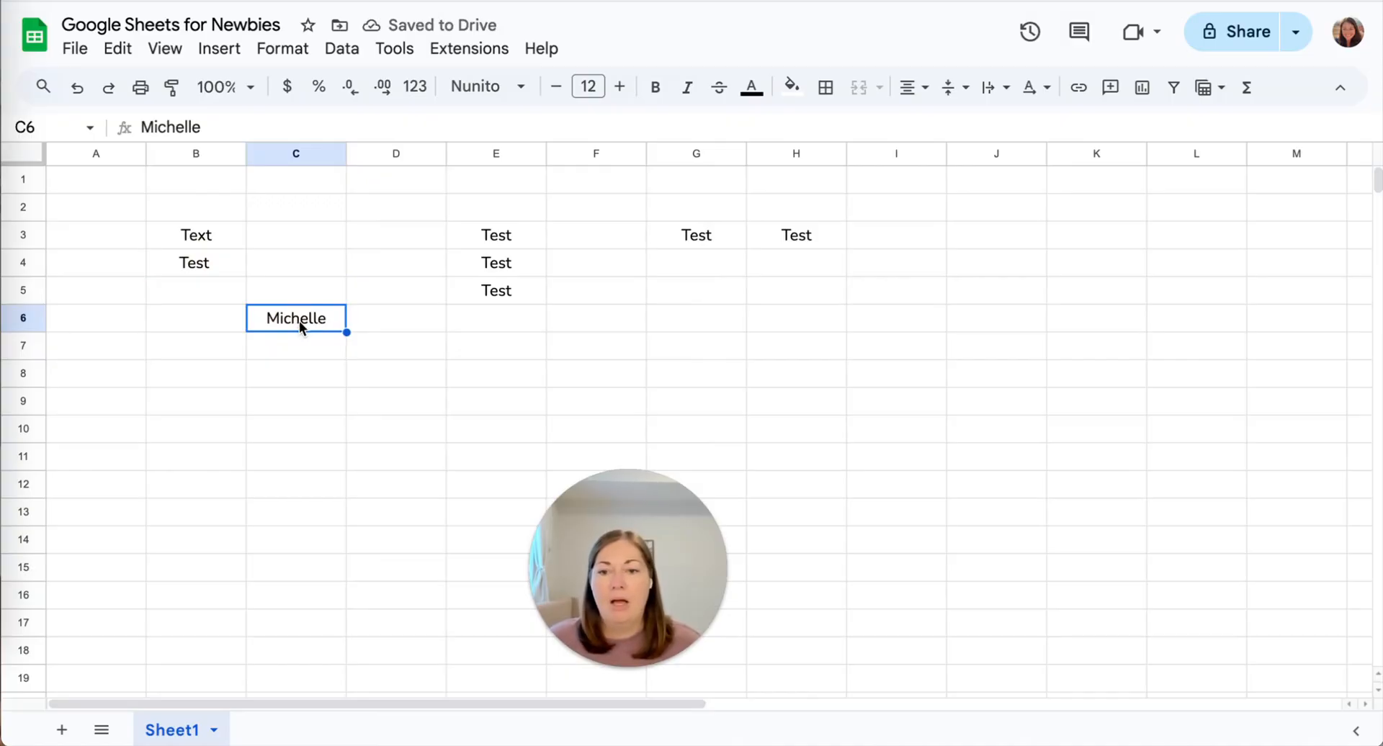
right_click(300, 321)
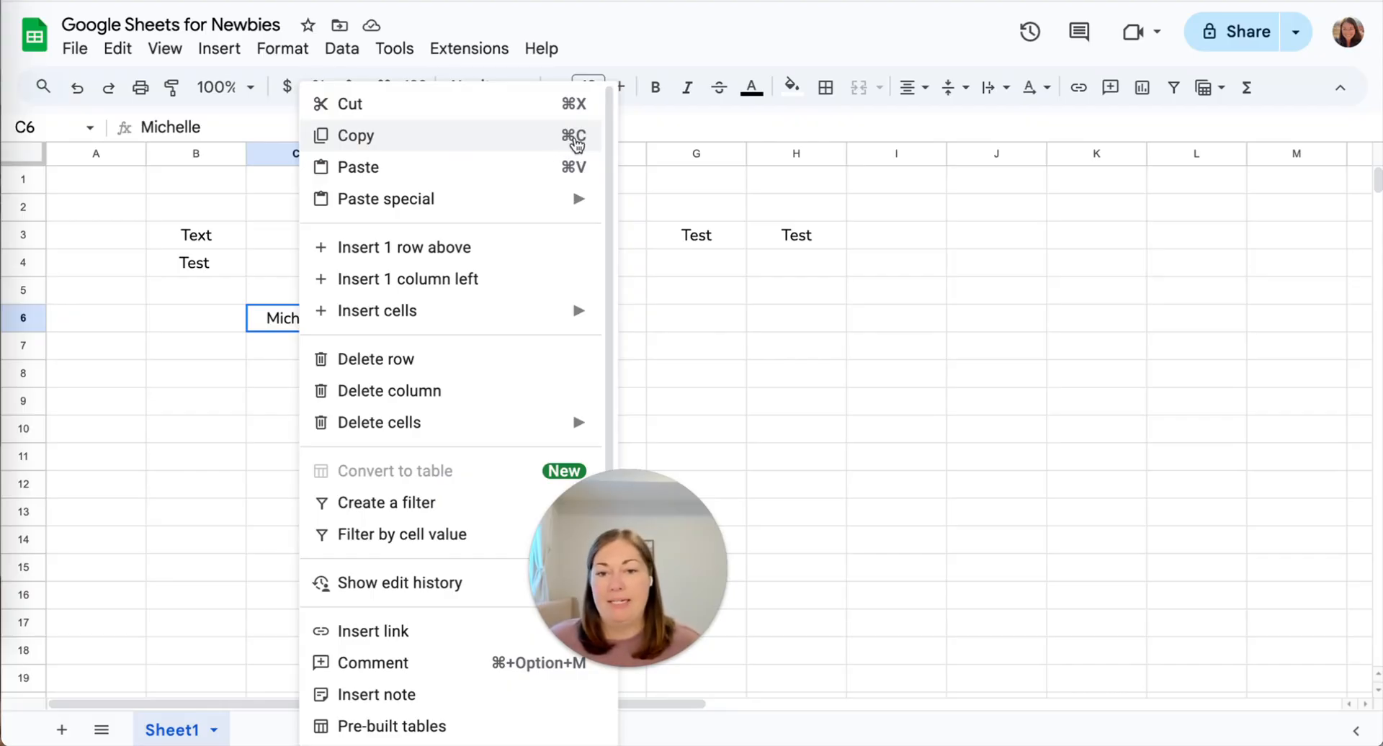
left_click(573, 137)
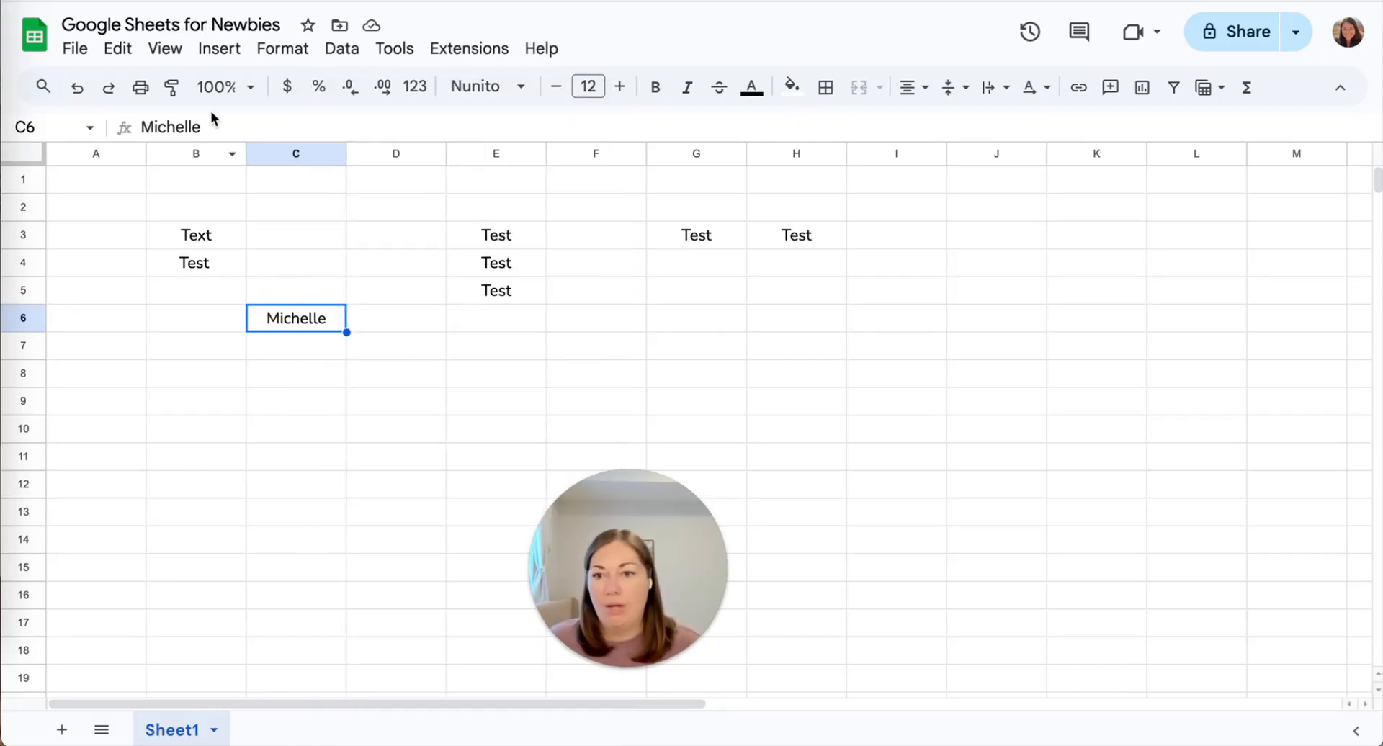
left_click(118, 49)
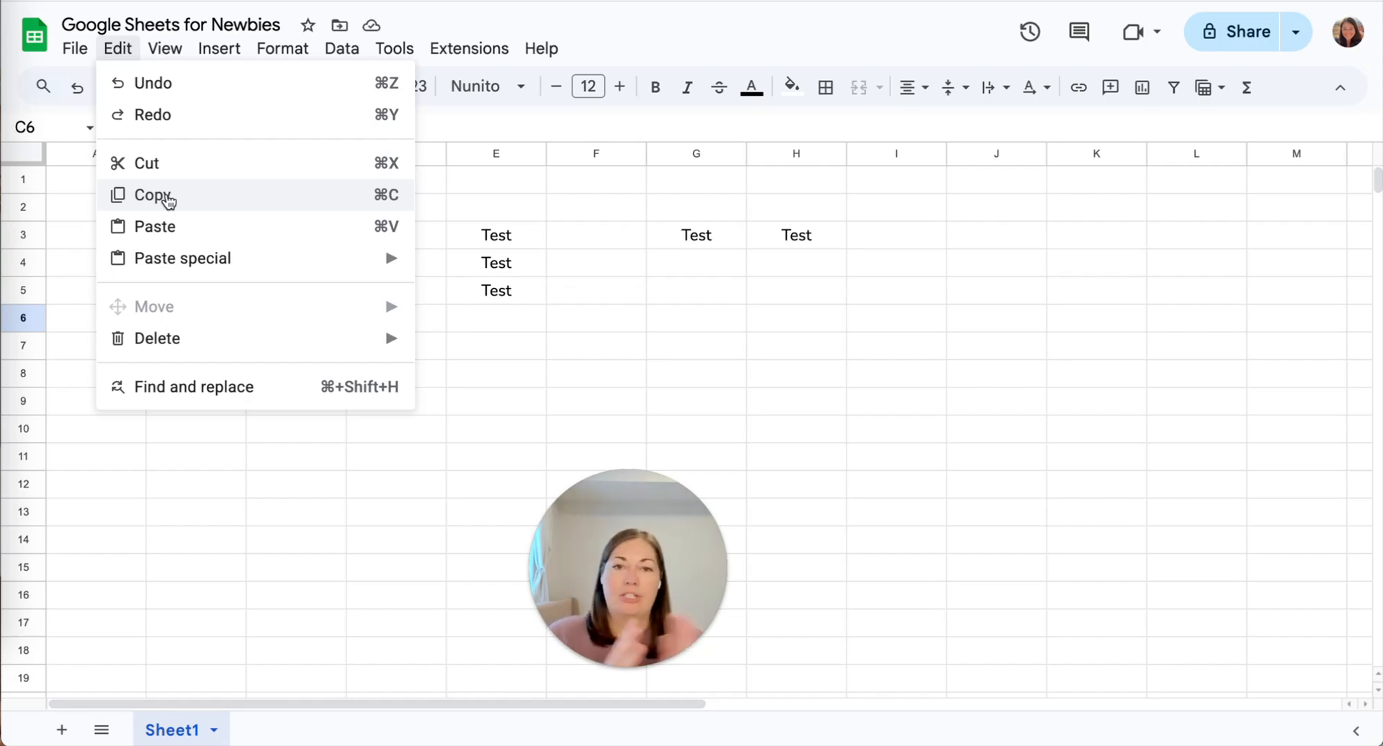
left_click(555, 321)
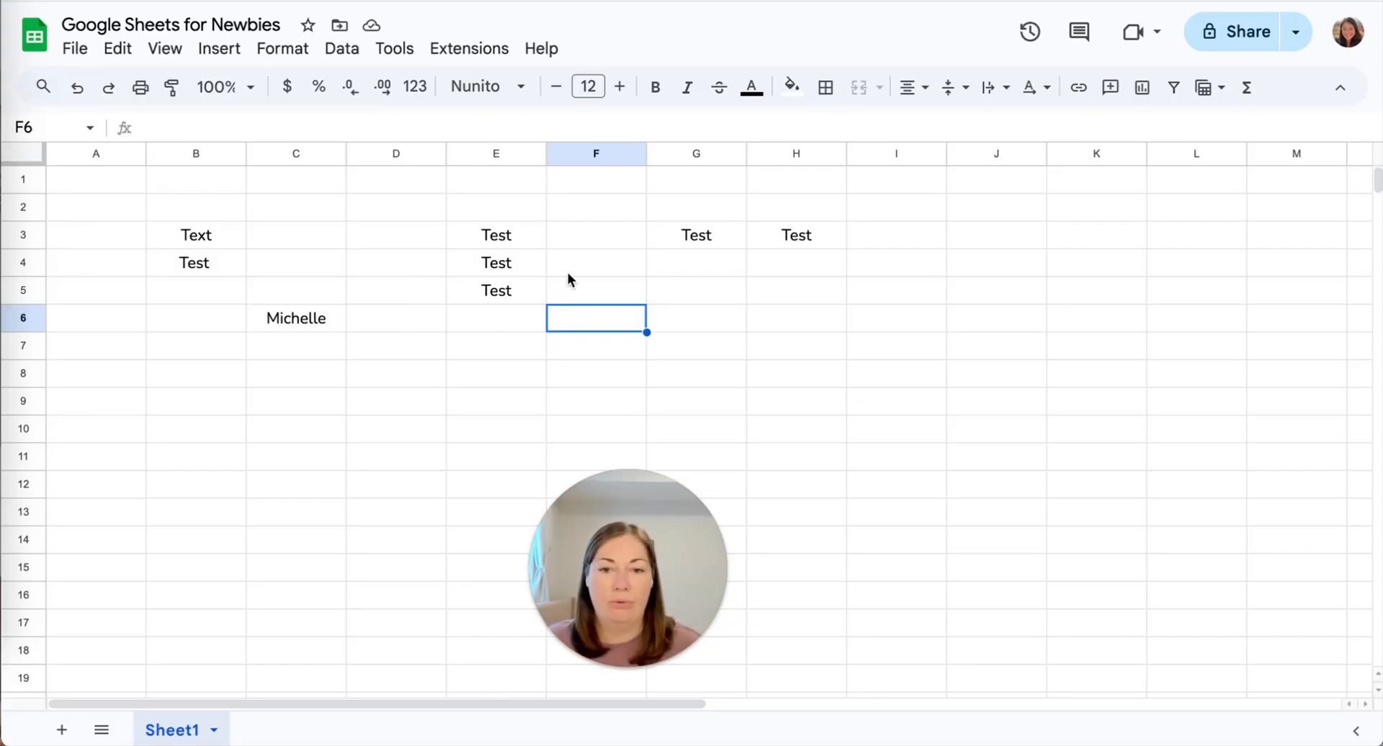
scroll(567, 272, "down", 1)
scroll(369, 278, "down", 3)
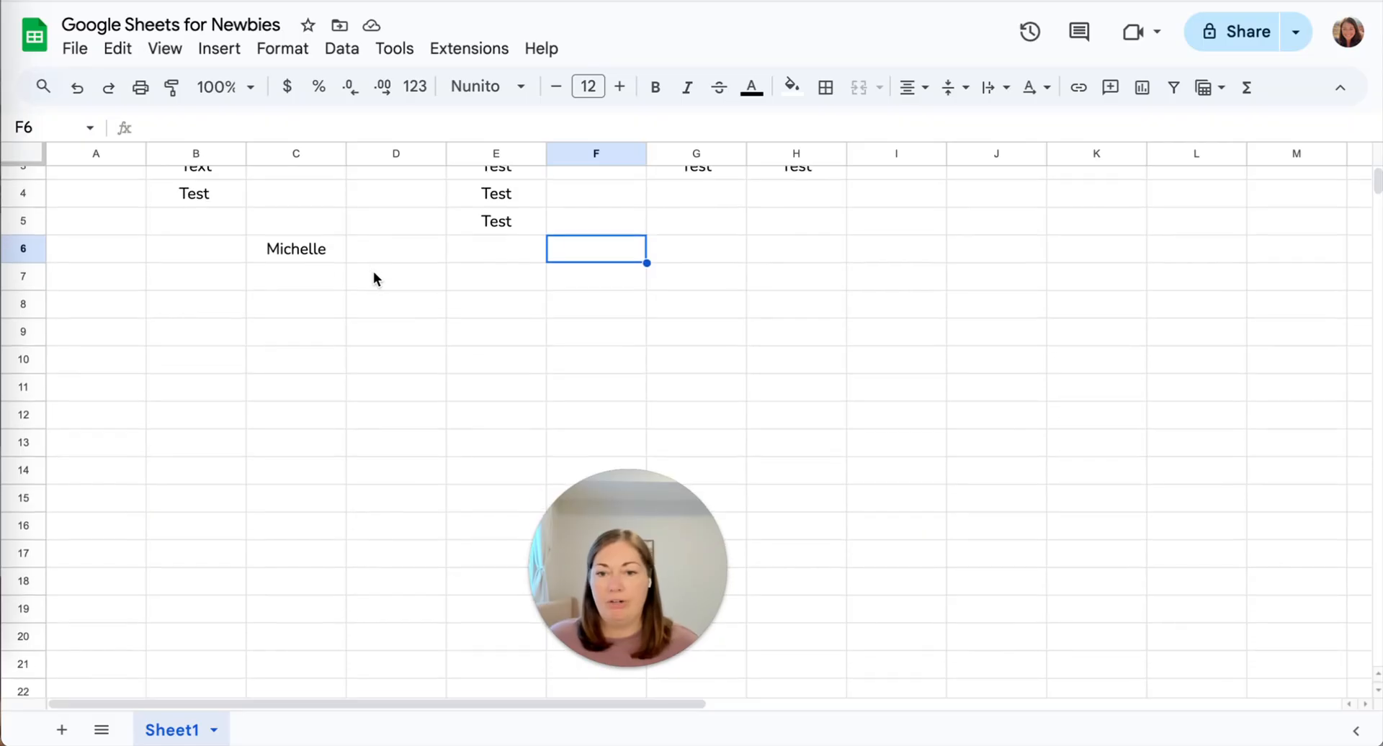
scroll(763, 322, "down", 2)
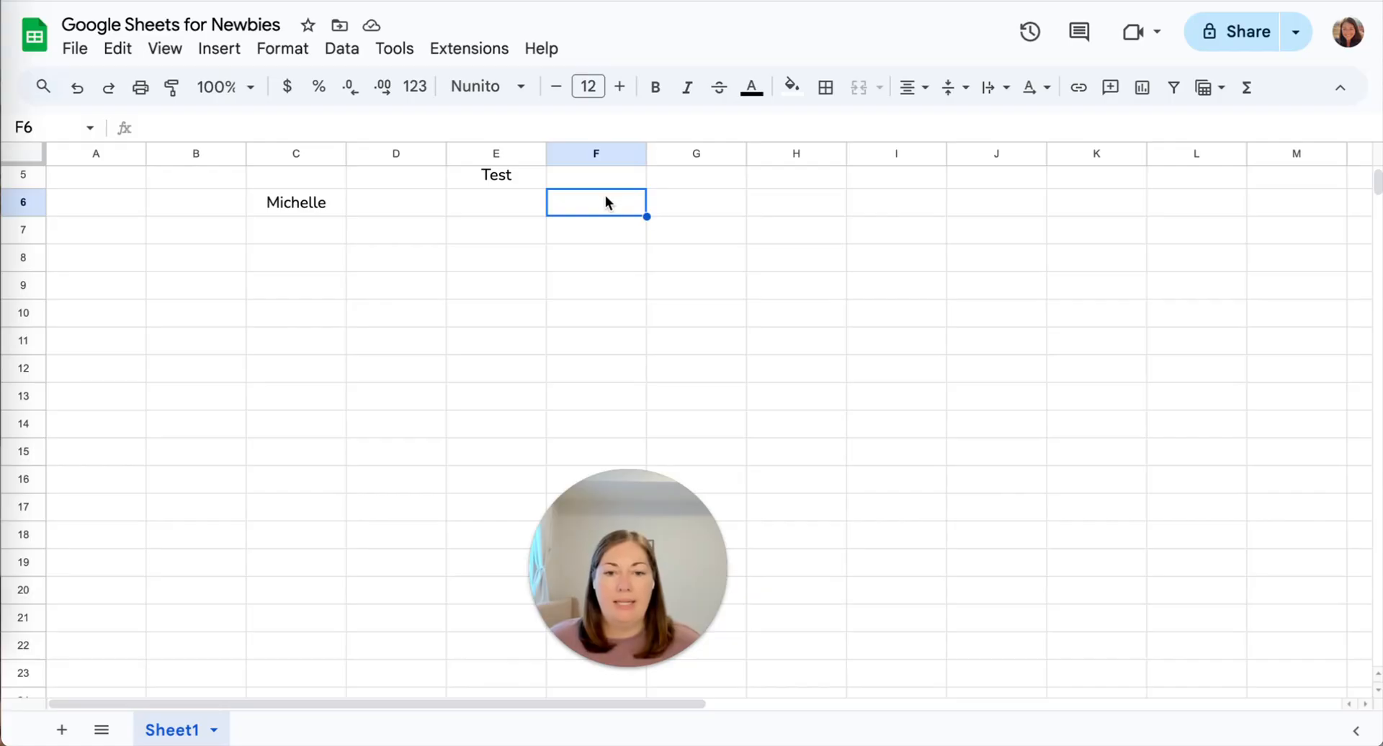
left_click(896, 263, "shift")
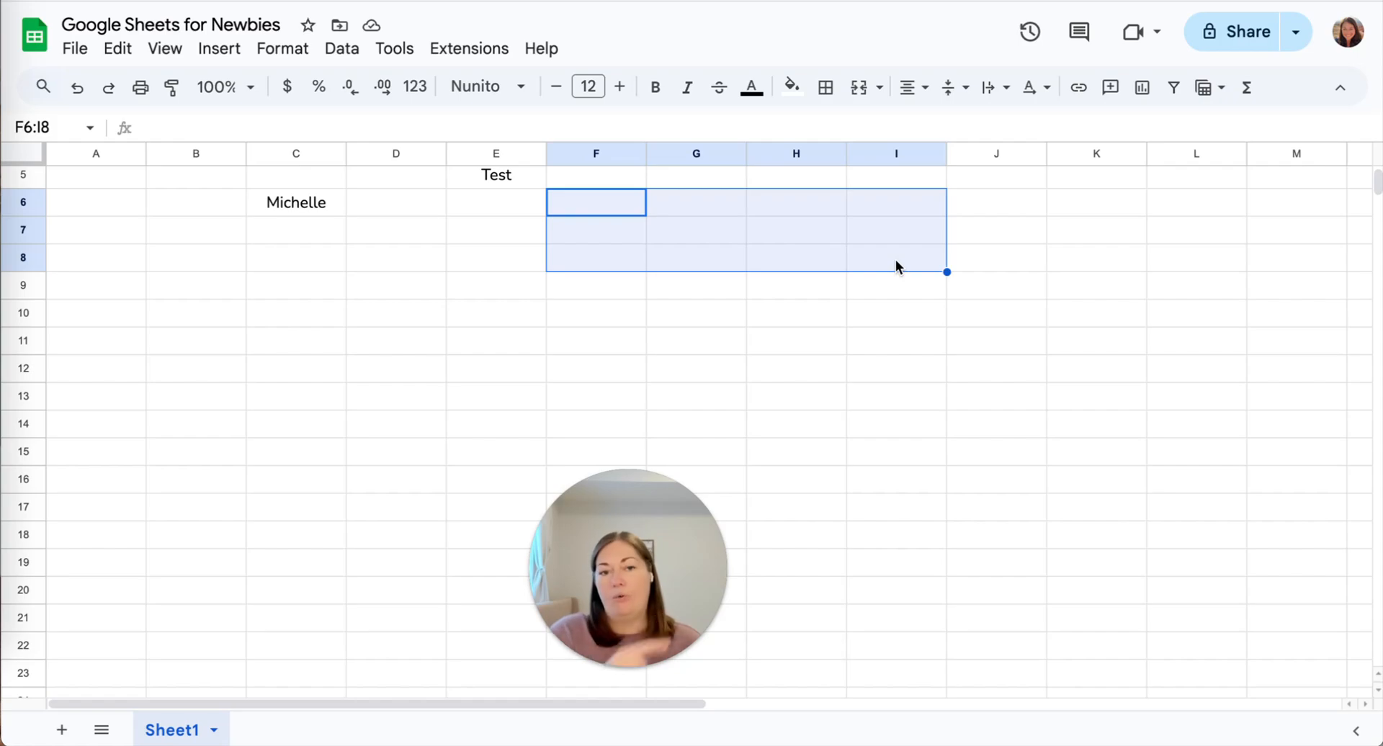
left_click(862, 97)
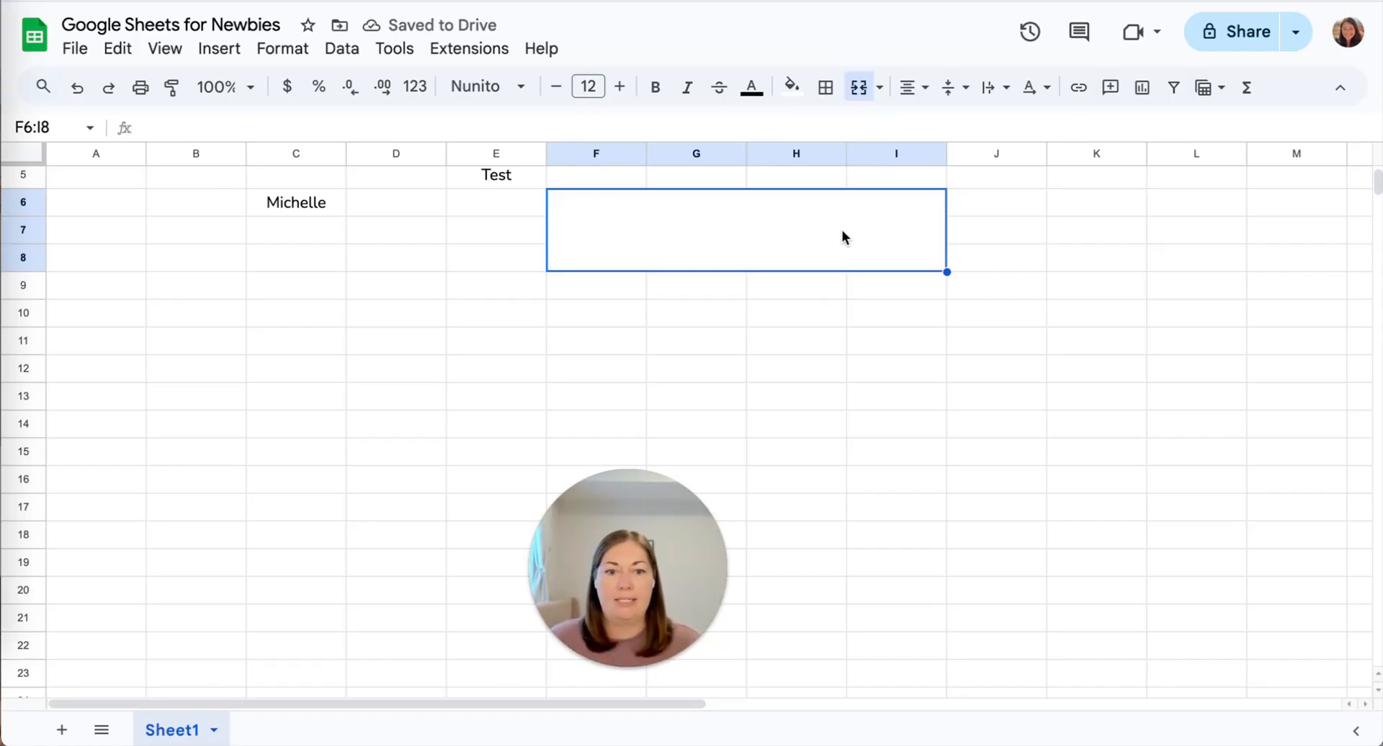
left_click(689, 296)
scroll(499, 318, "down", 1)
scroll(499, 319, "up", 1)
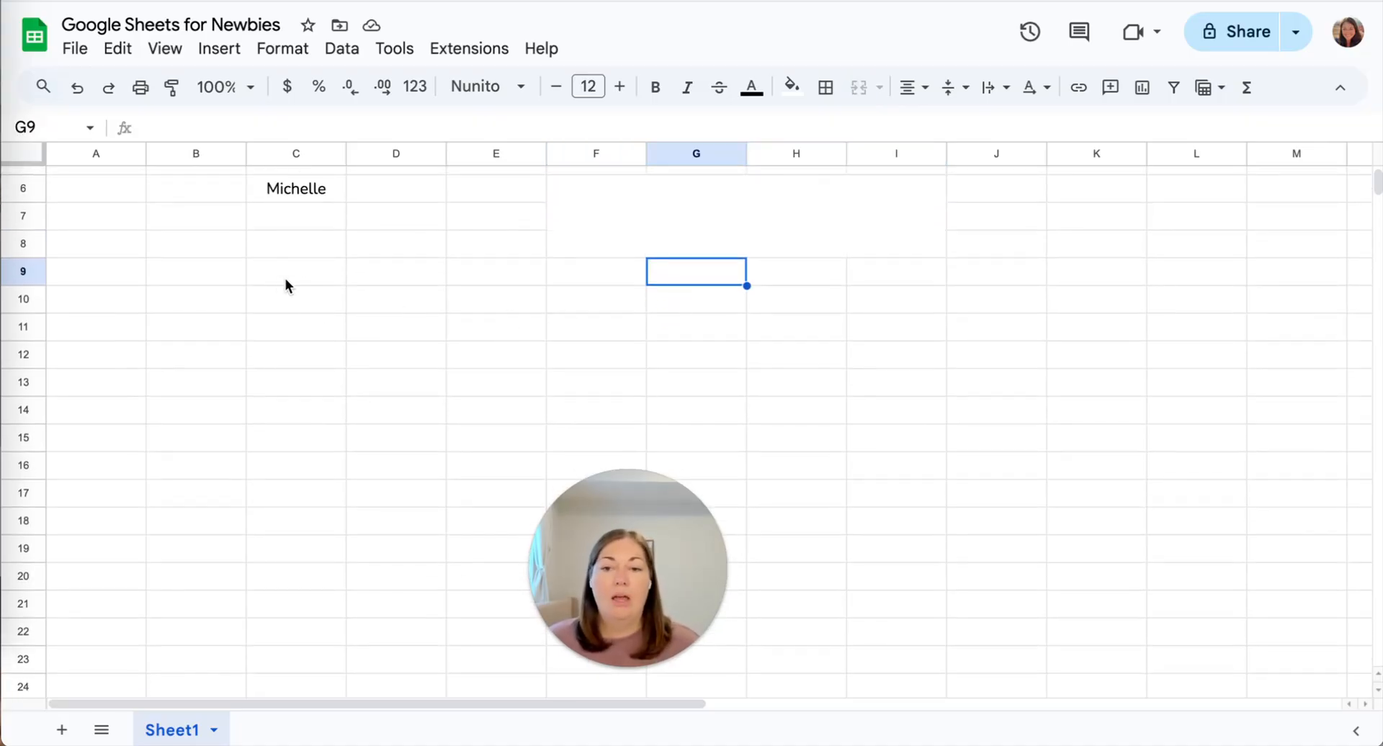
left_click(830, 208)
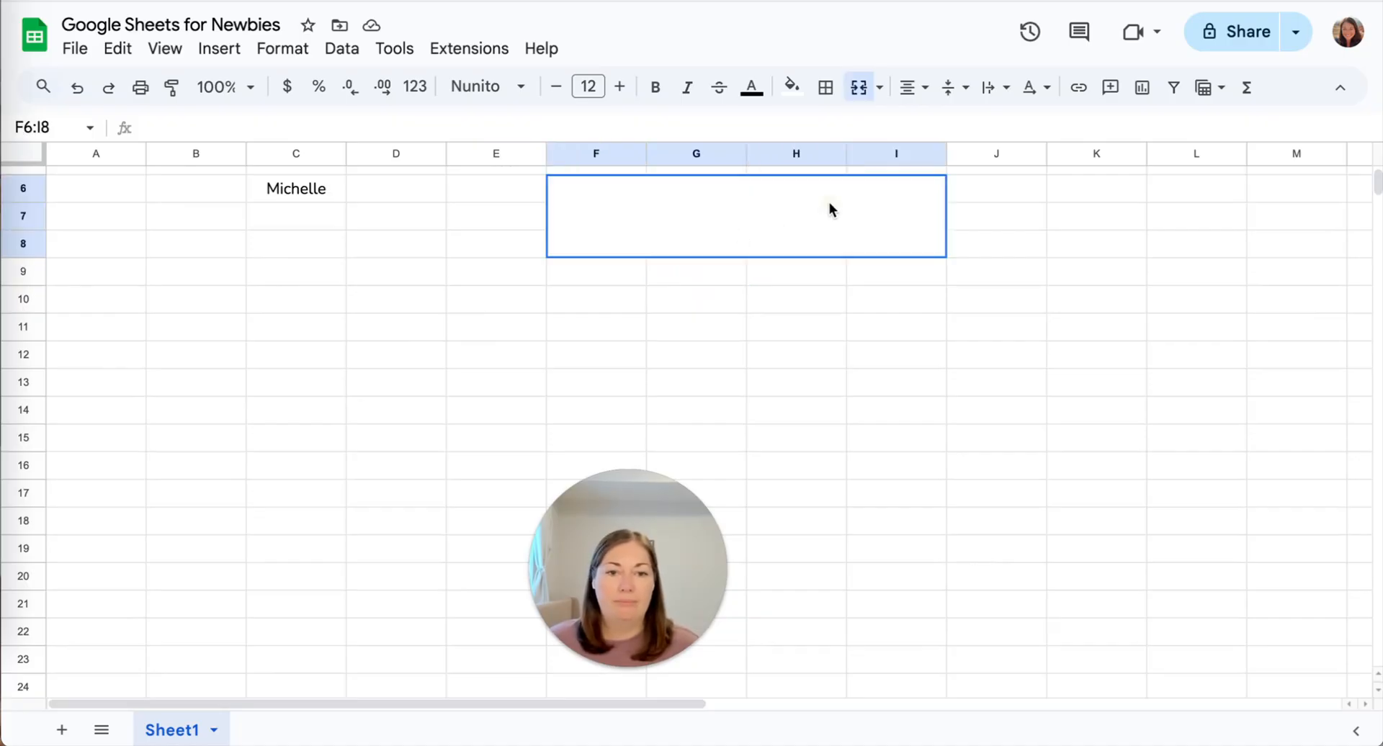
left_click(859, 87)
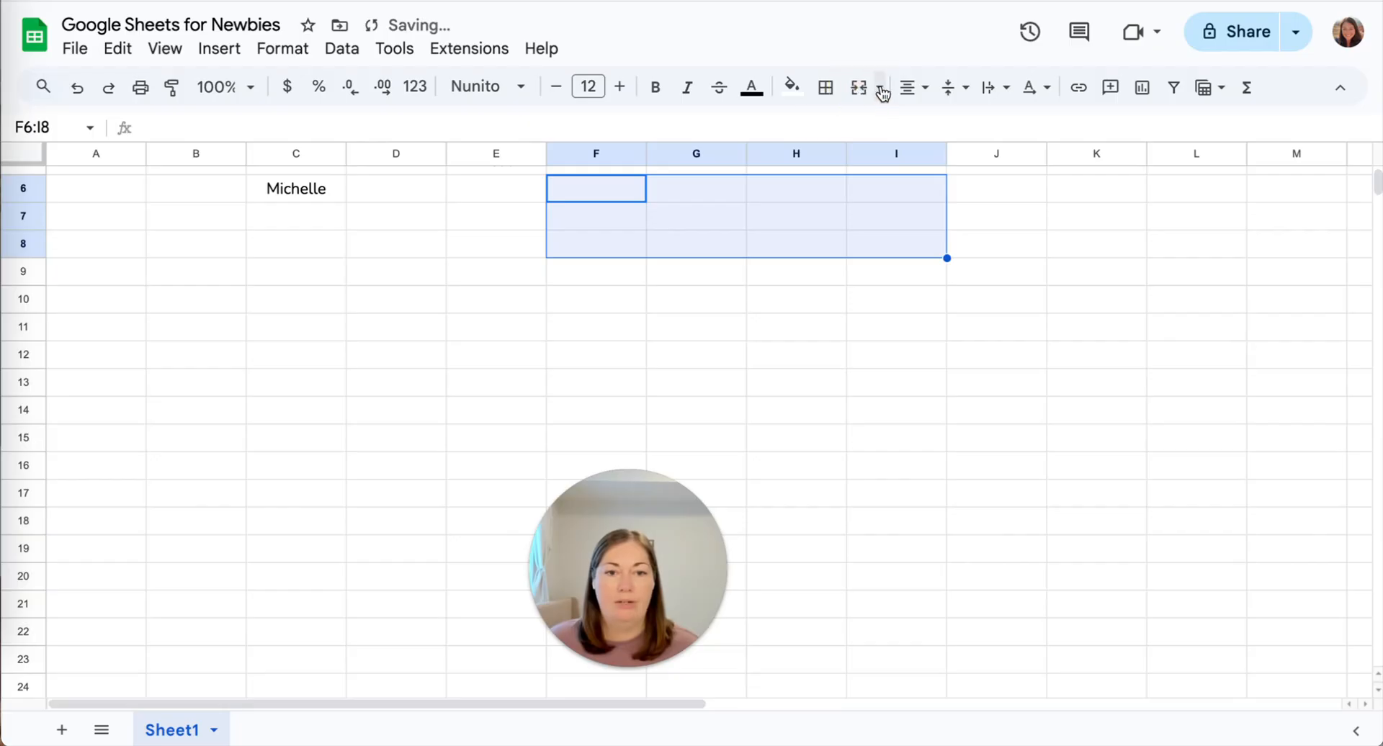
left_click(879, 87)
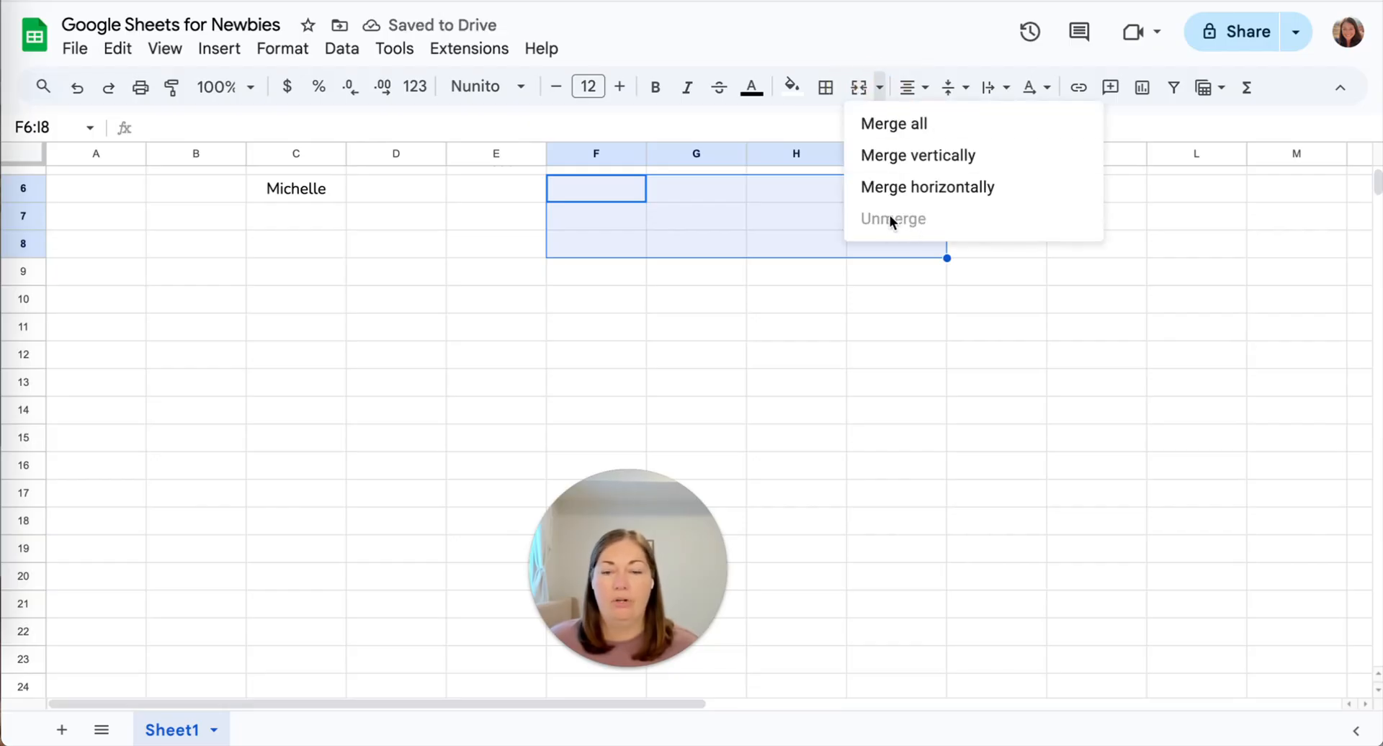
left_click(465, 251)
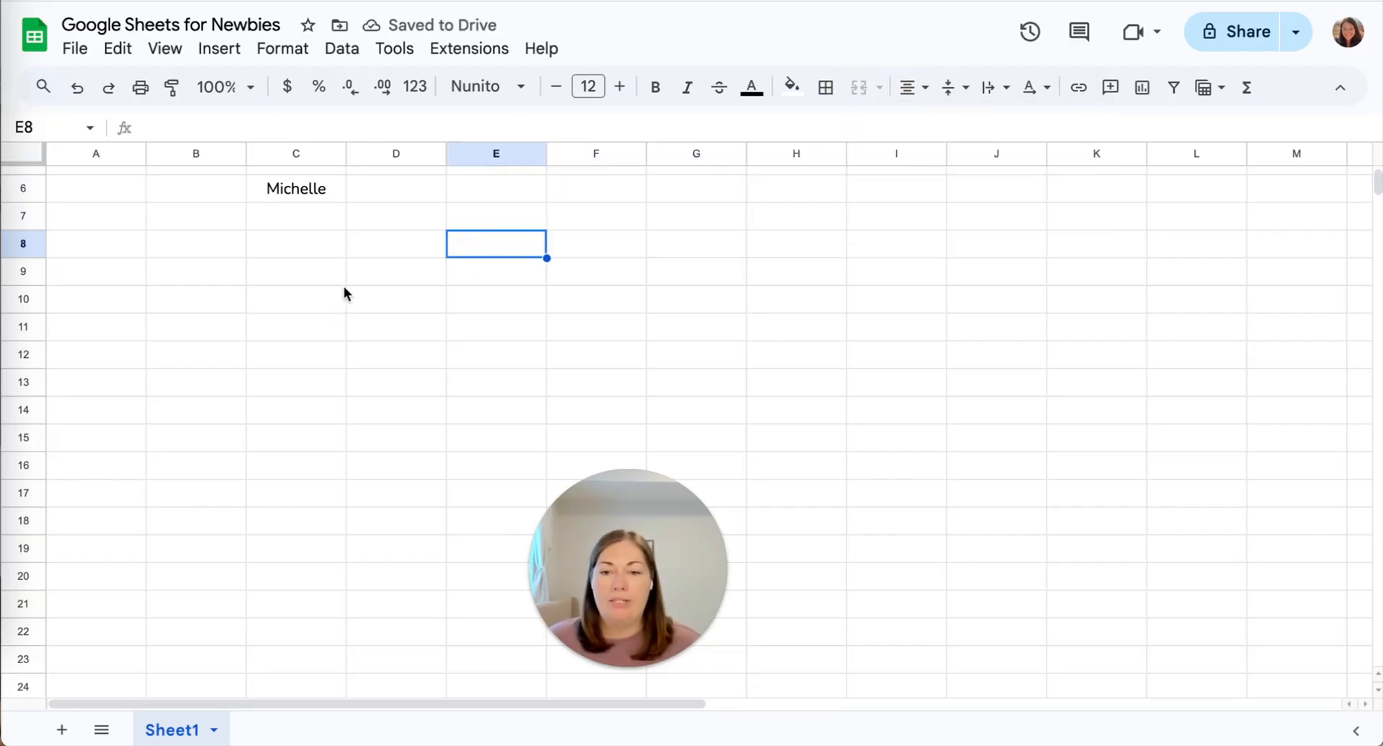
left_click(375, 159)
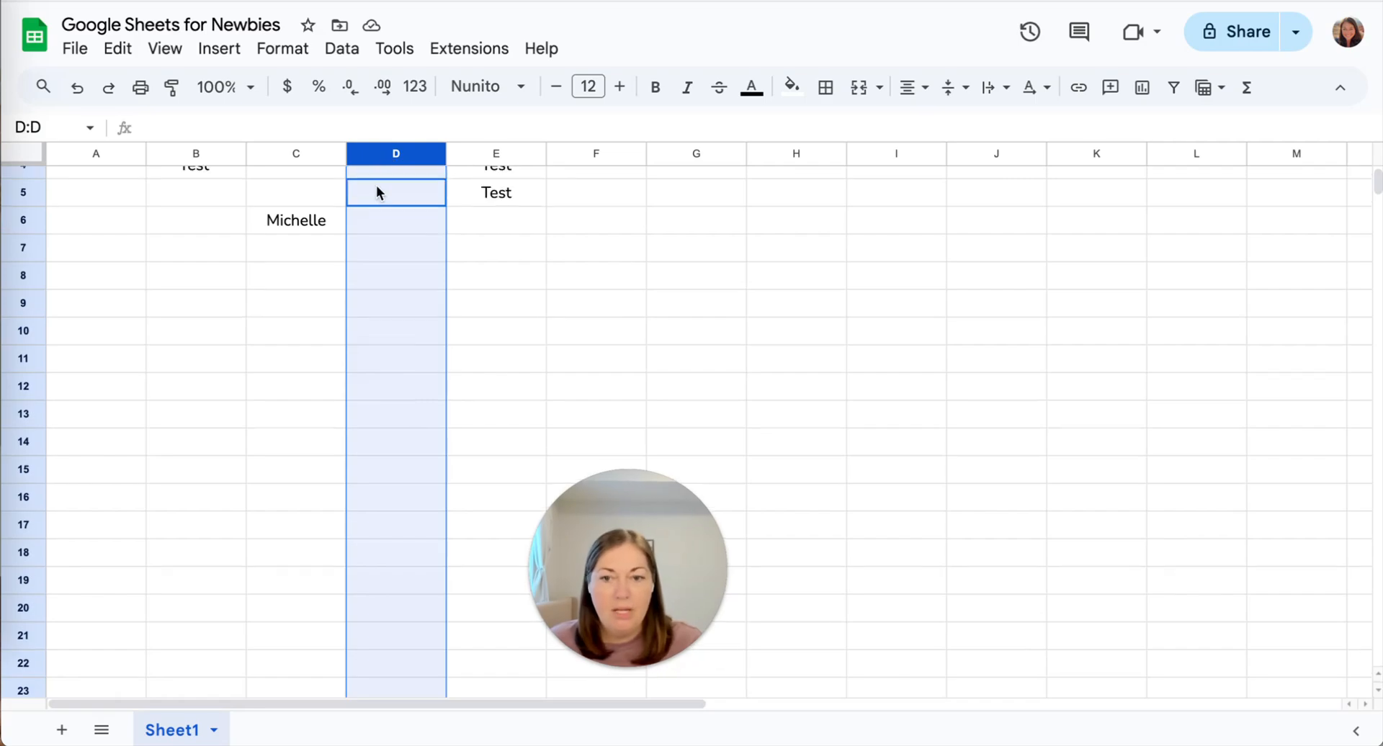
Resize column C from 100 to 150 pixels using the column's Resize option.
scroll(376, 185, "up", 2)
left_click(286, 153)
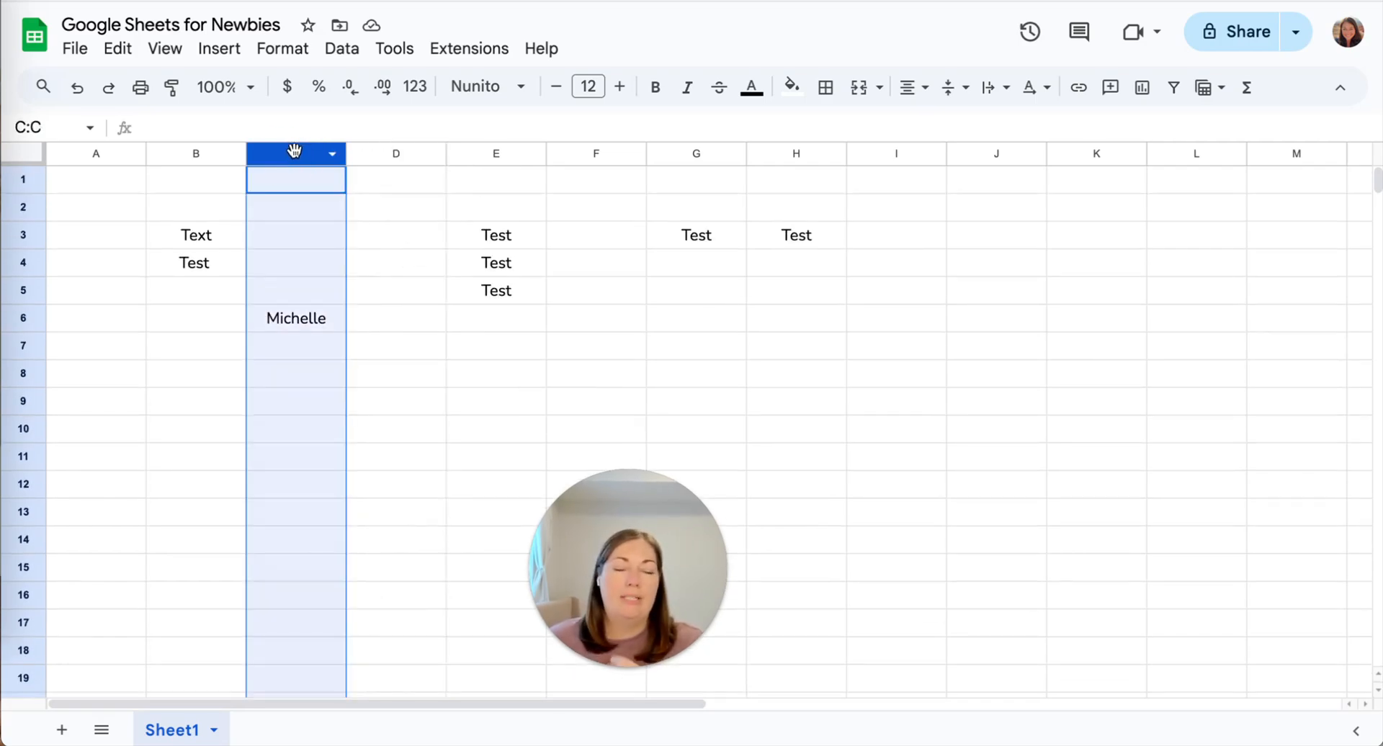
right_click(294, 151)
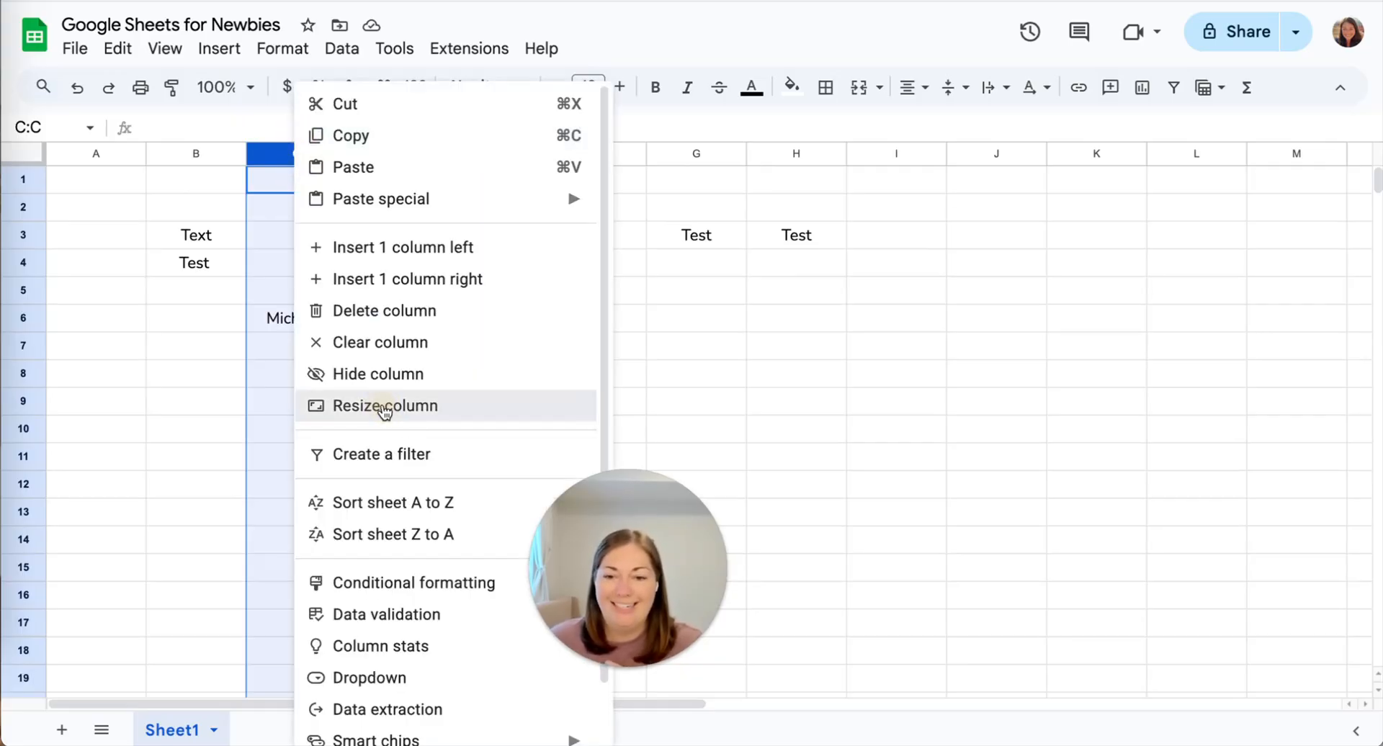
left_click(386, 408)
type("150")
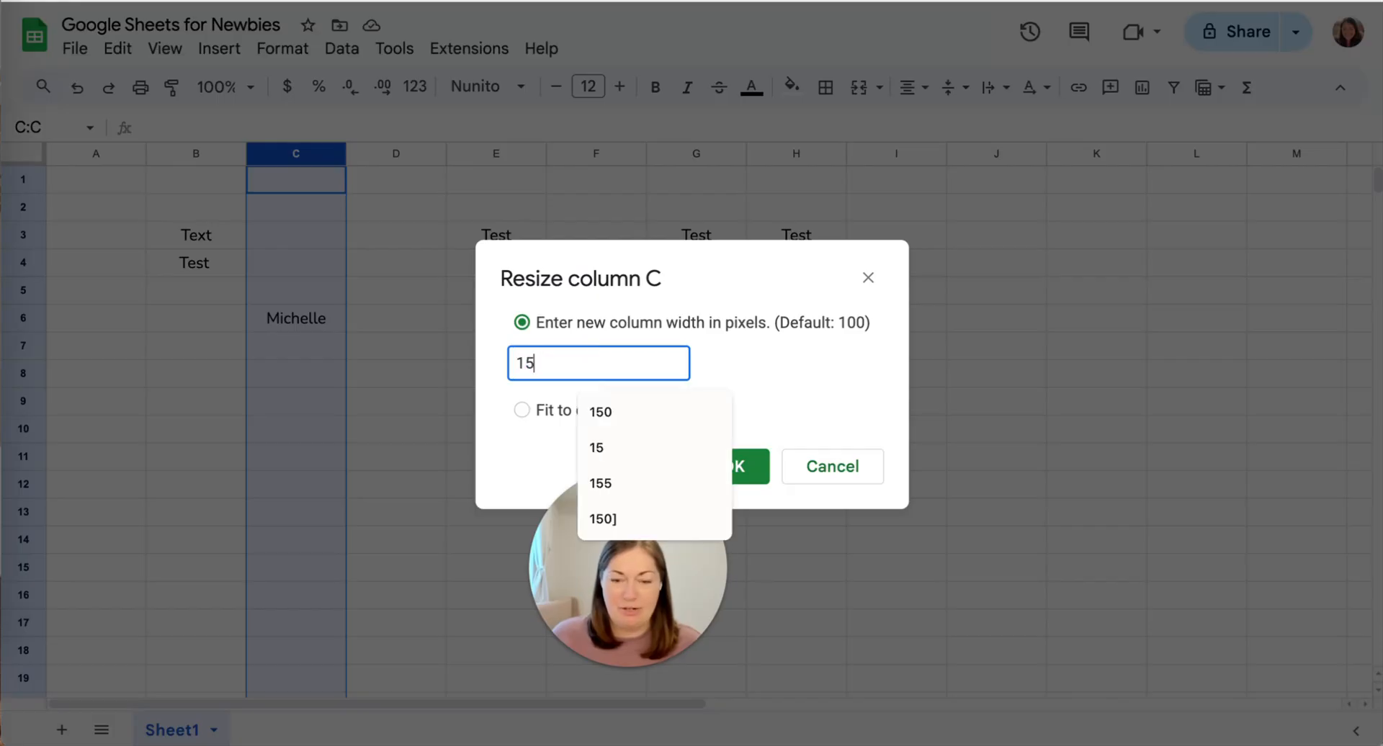
left_click(814, 392)
left_click(724, 464)
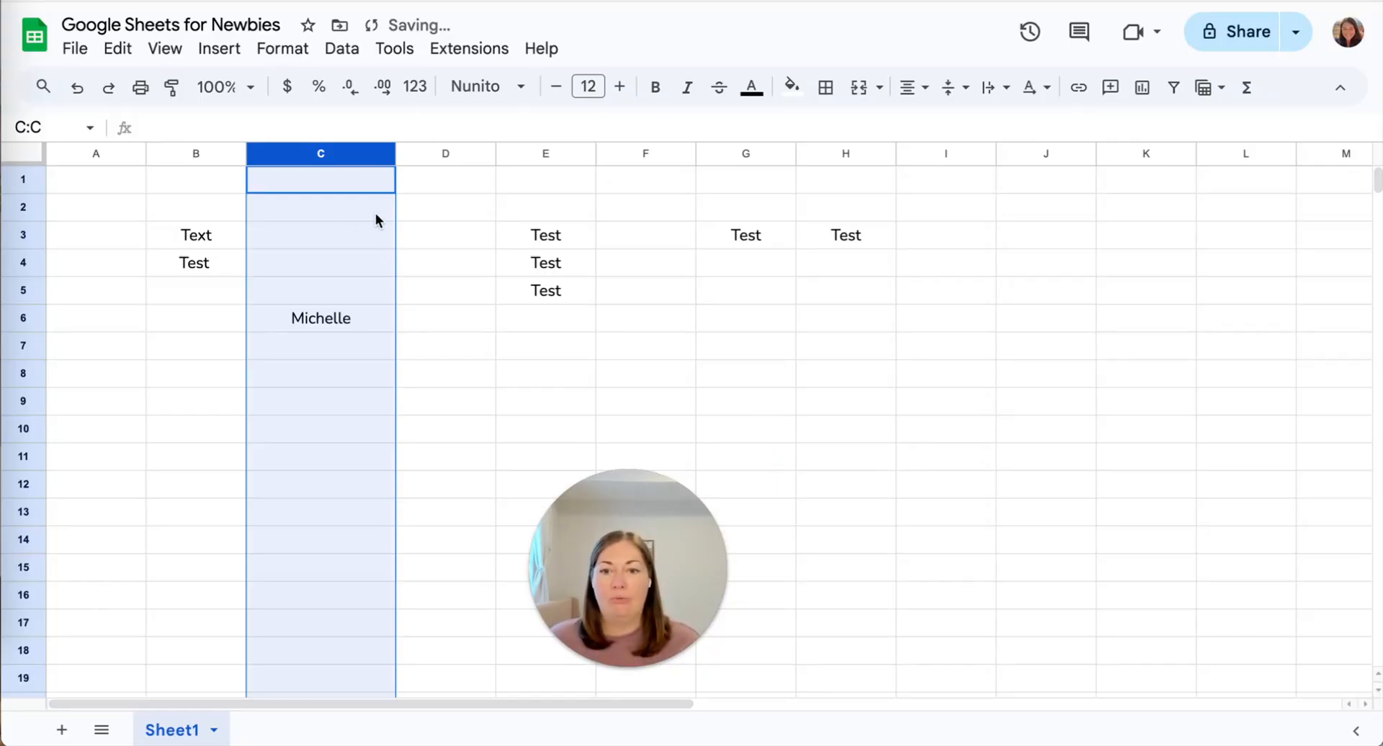
left_click(441, 227)
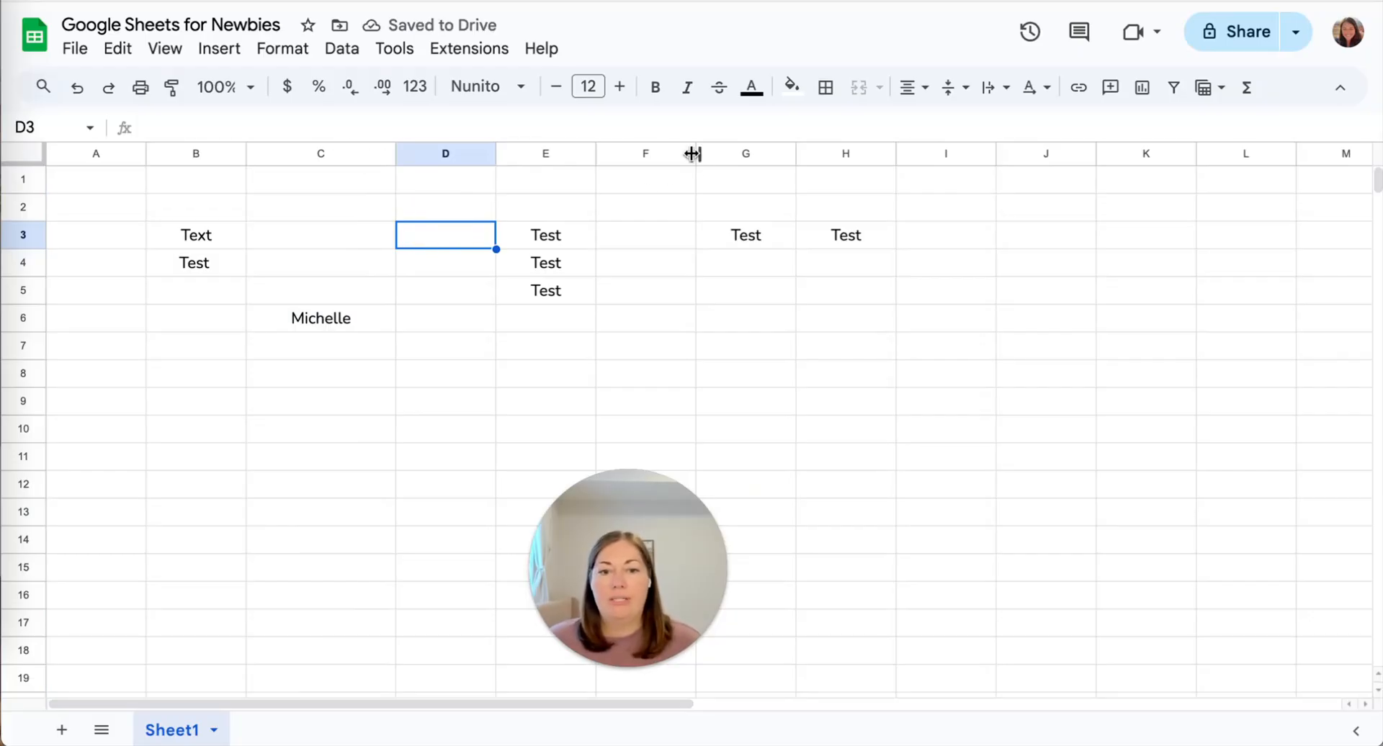
left_click(621, 155)
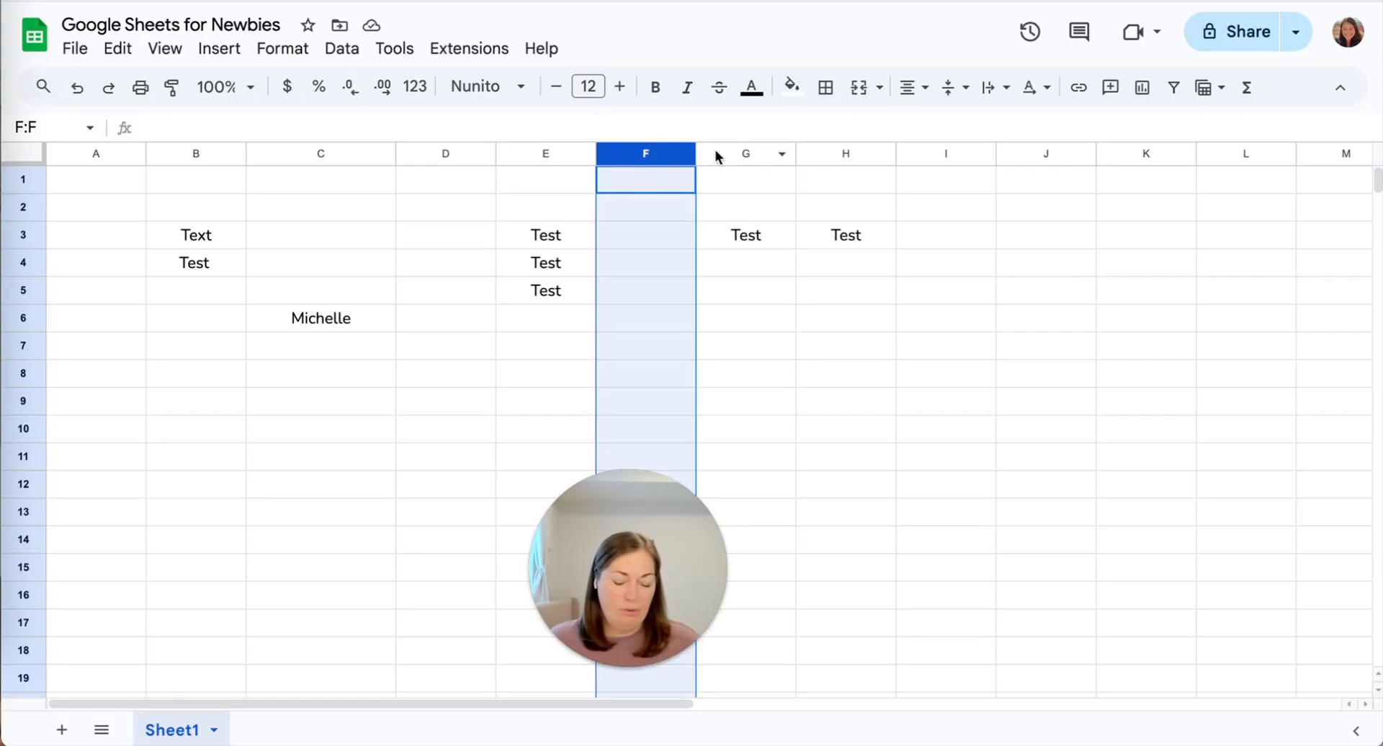
left_click(927, 153, "shift")
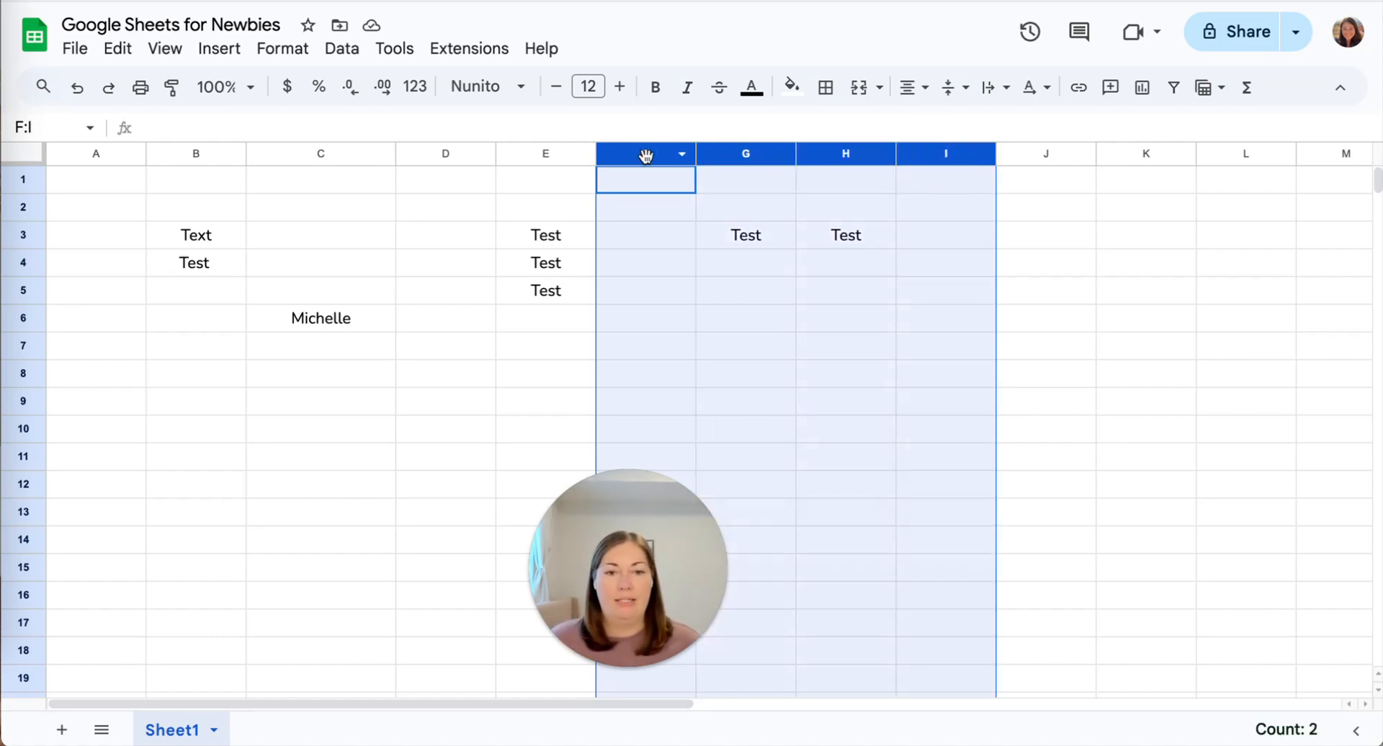
left_click_drag(648, 150, 641, 154)
left_click(546, 185)
left_click(632, 154)
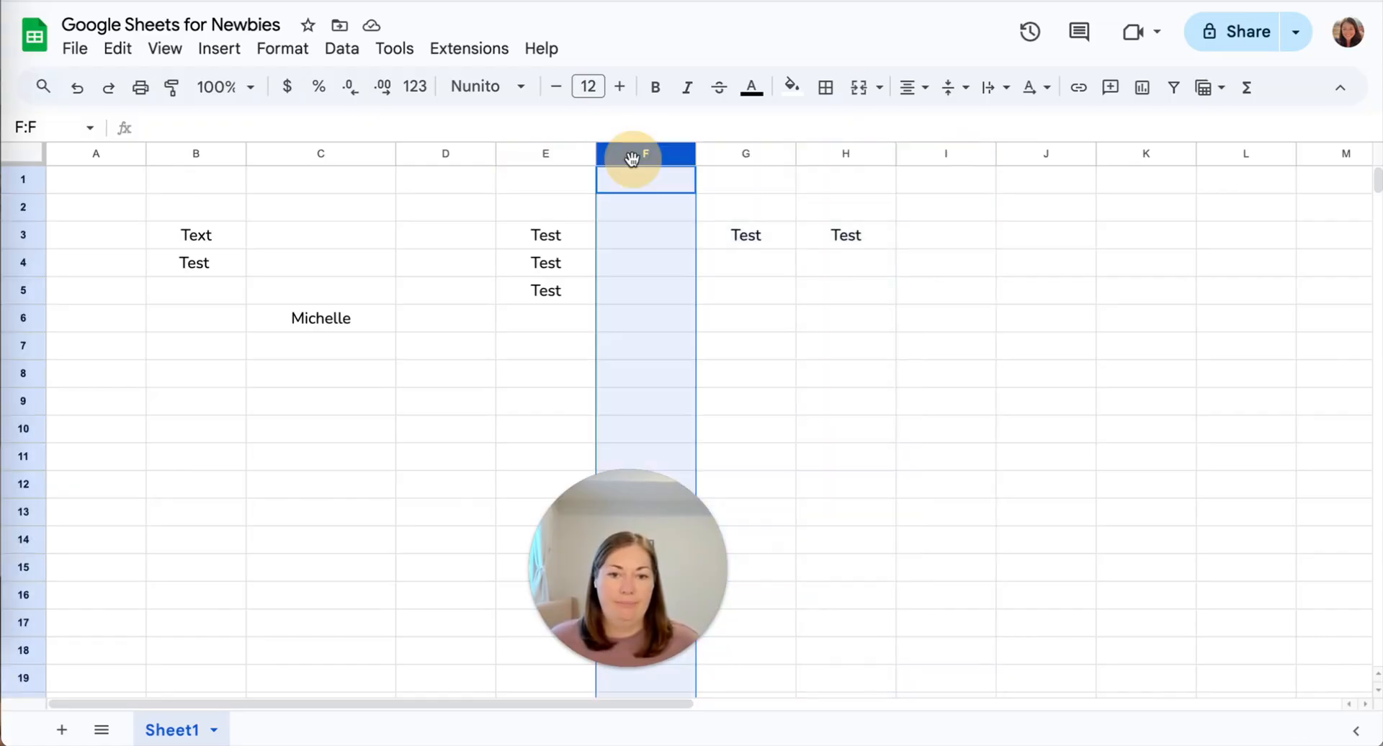
left_click(940, 155, "shift")
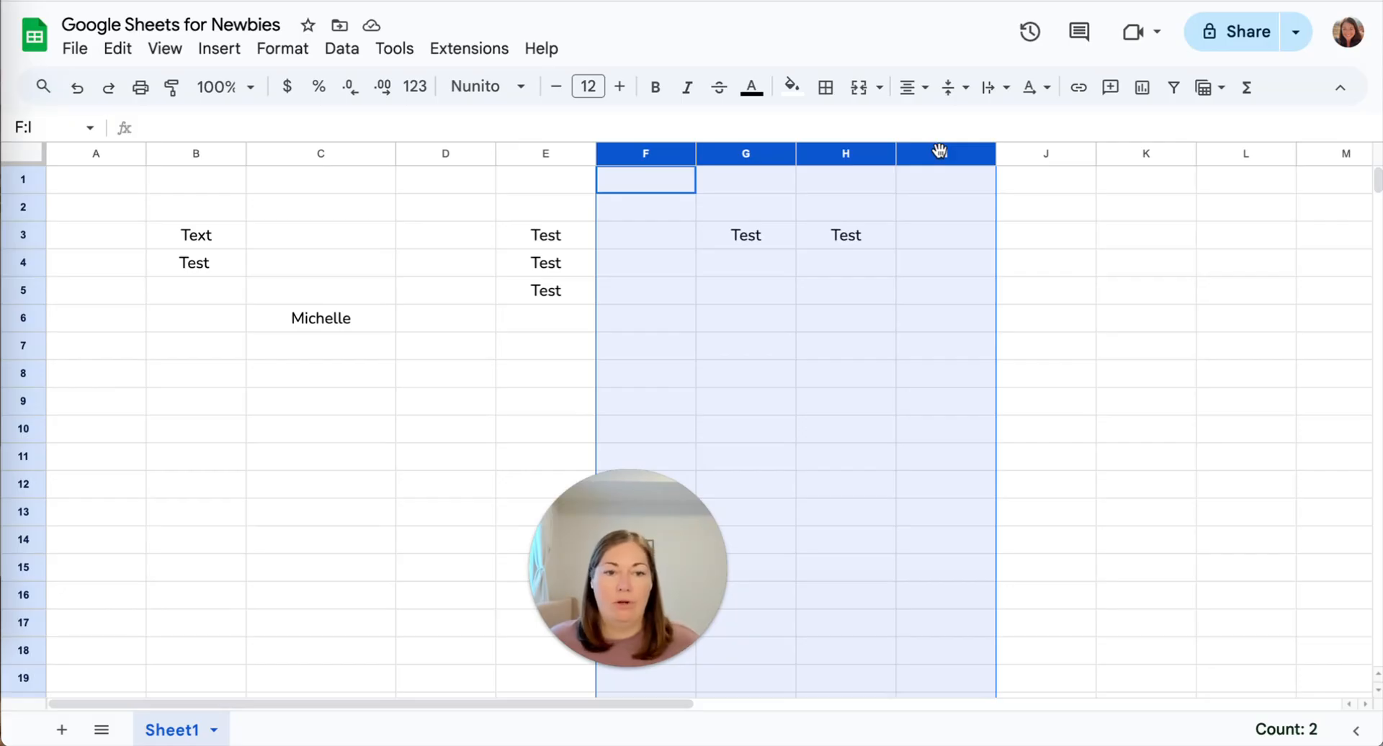
right_click(940, 151)
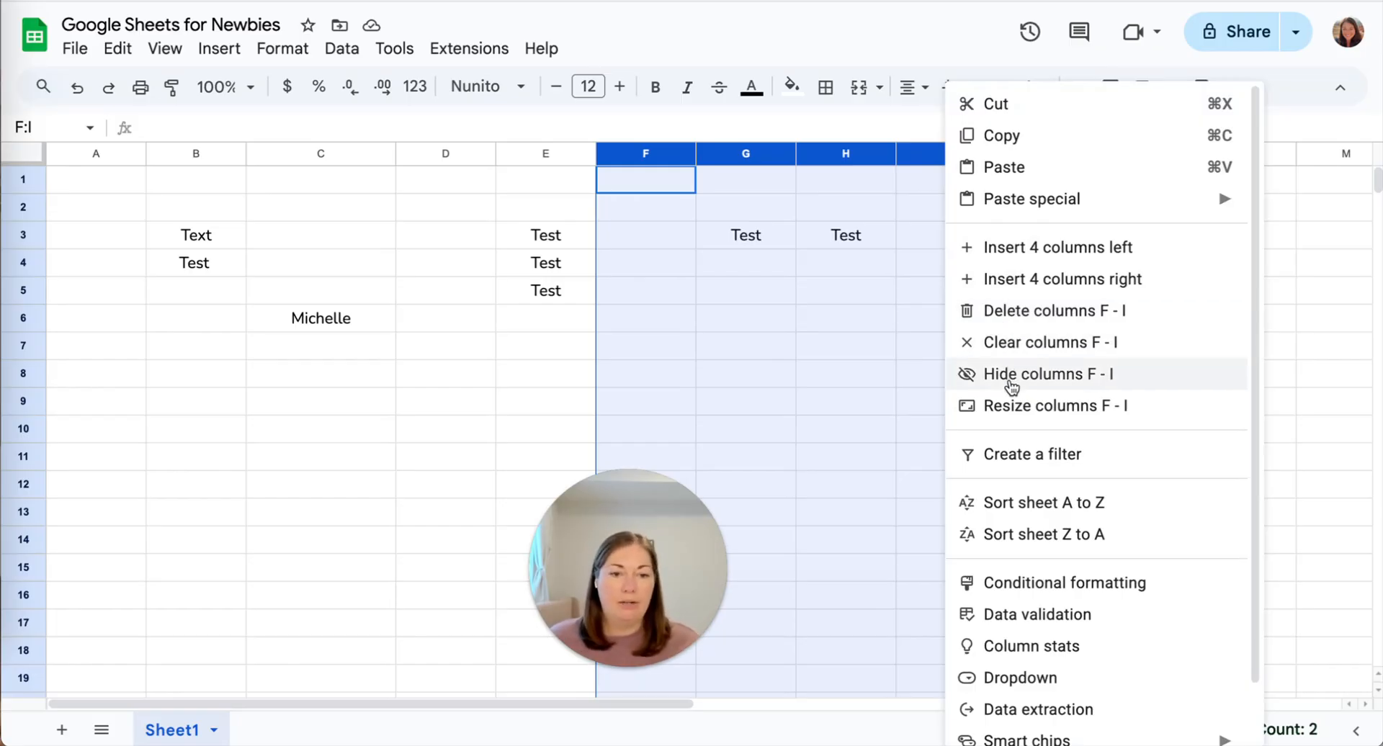
left_click(890, 344)
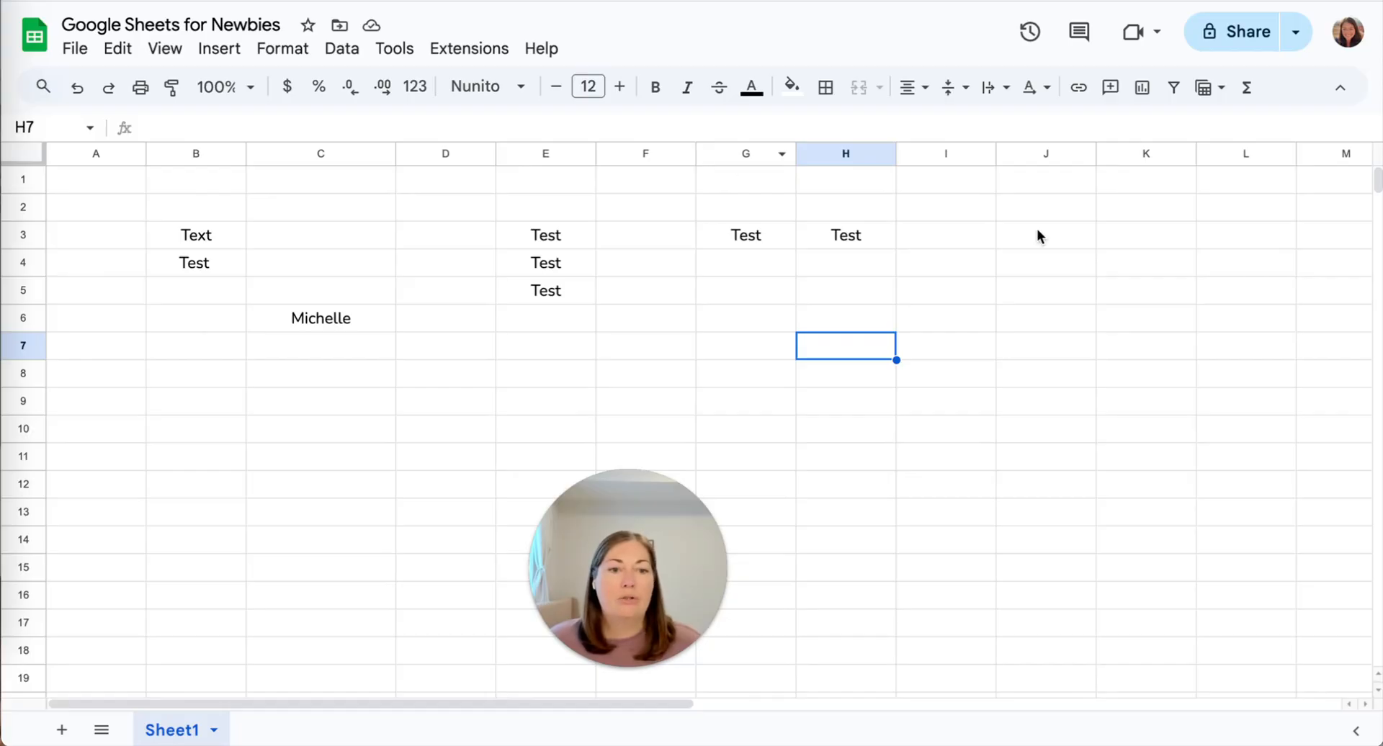
scroll(1038, 235, "right", 7)
scroll(1037, 235, "right", 6)
scroll(1037, 234, "left", 11)
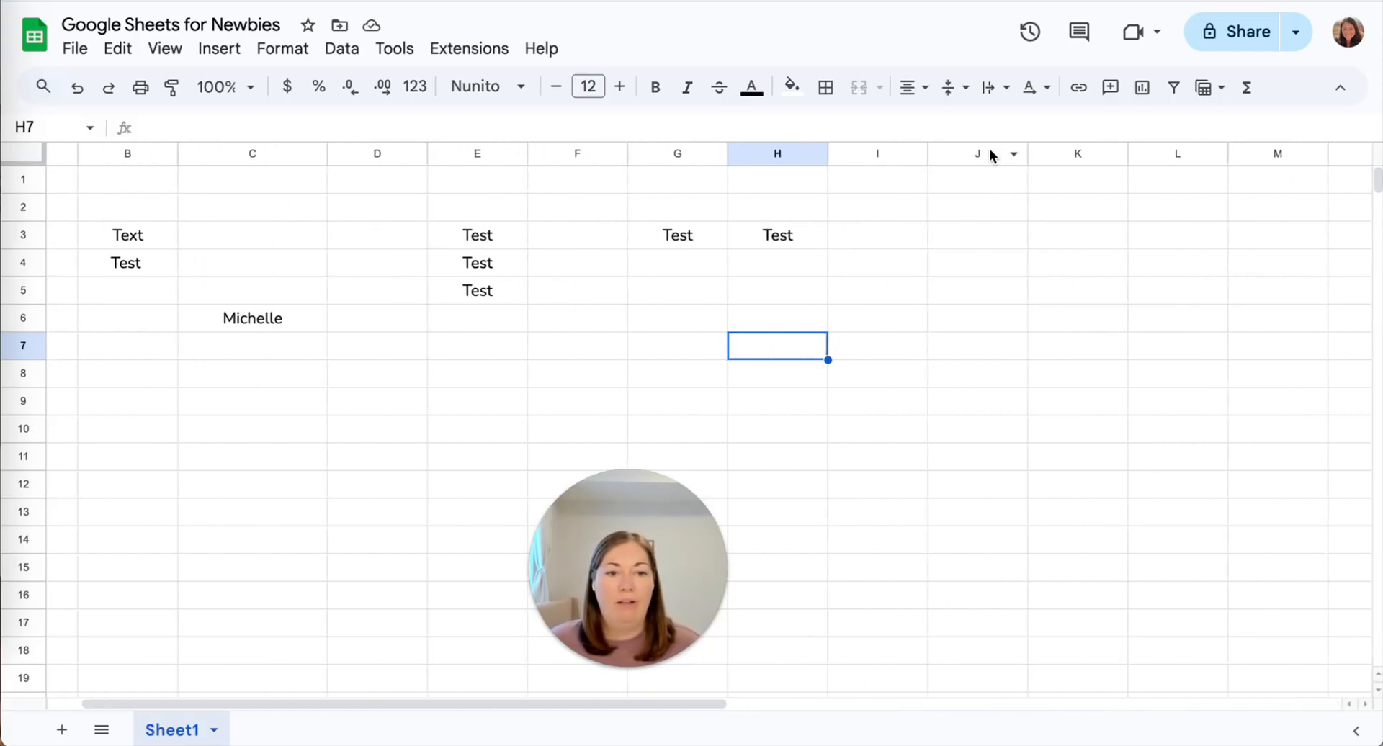
left_click(977, 155)
Select columns J through L and delete those three empty columns.
left_click(1178, 154, "shift")
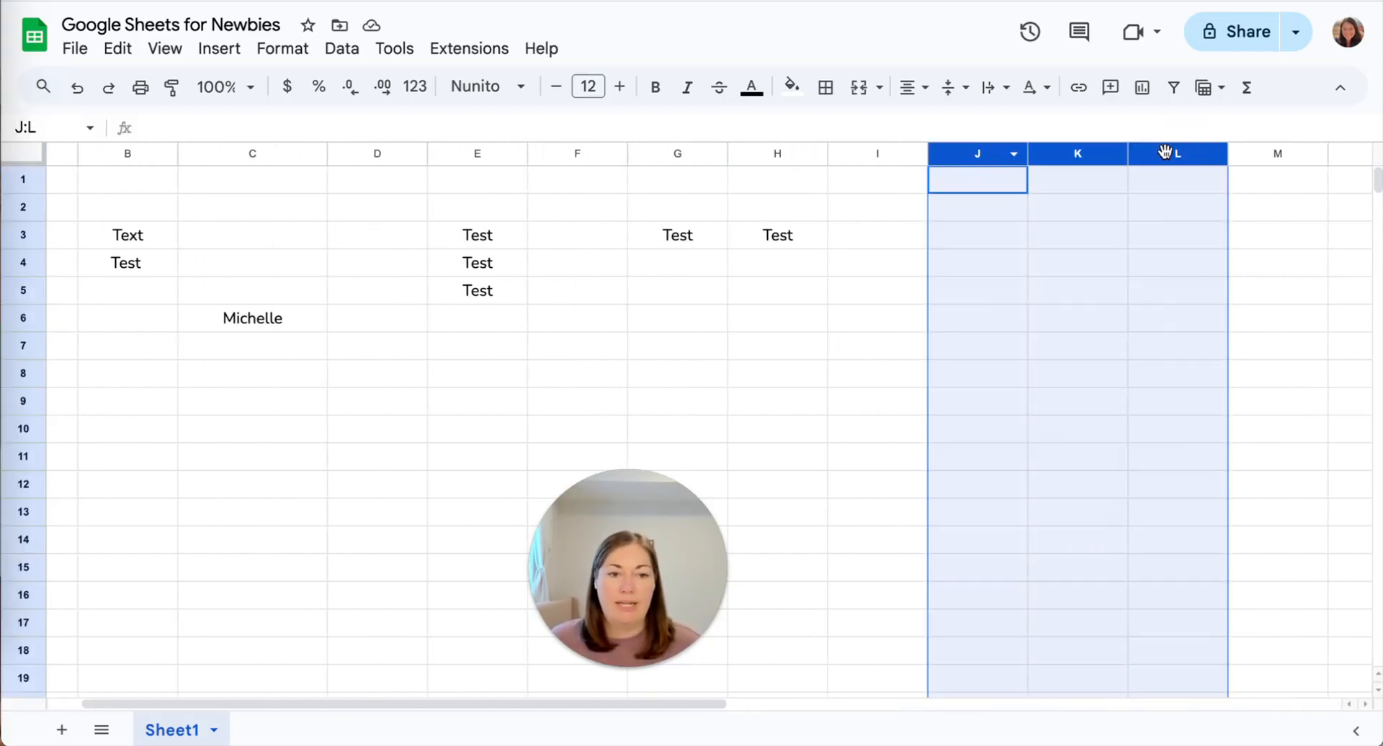
right_click(1166, 151)
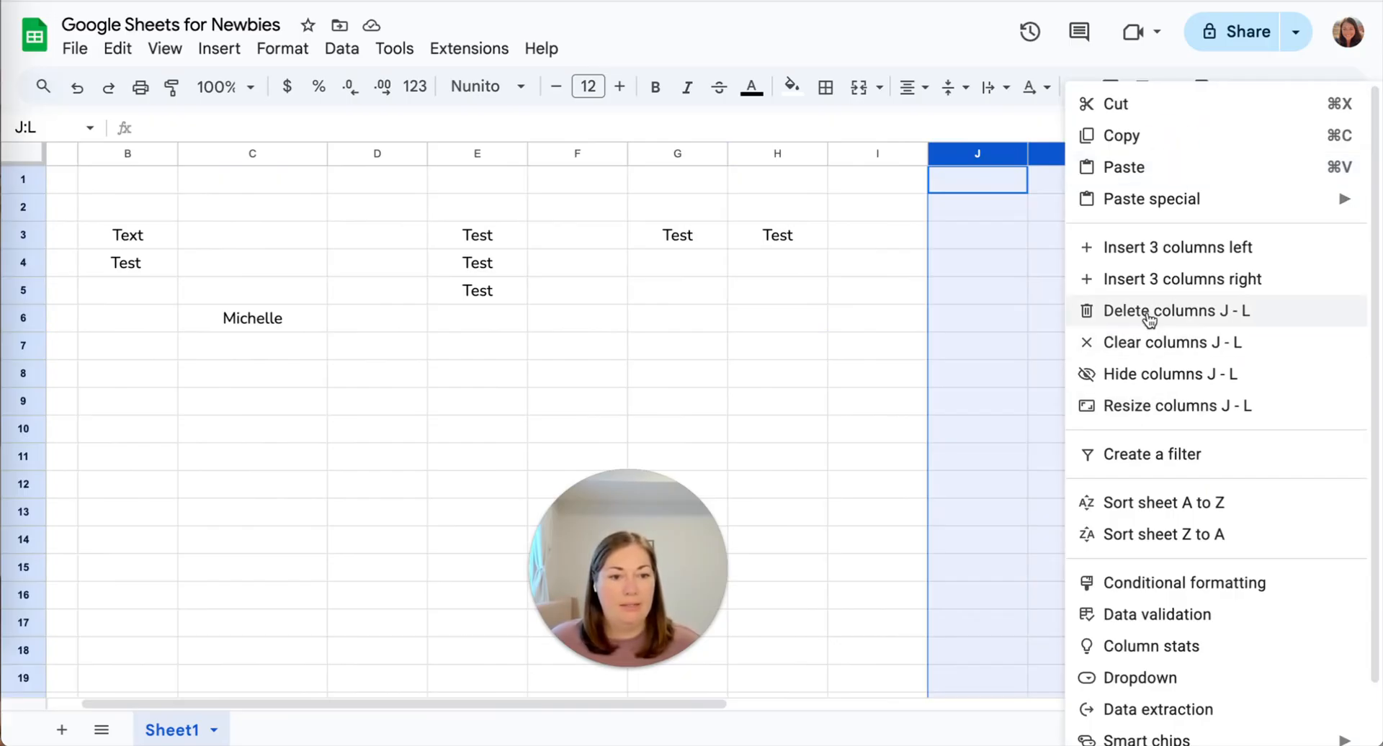
left_click(1089, 286)
left_click(954, 265)
scroll(953, 262, "left", 2)
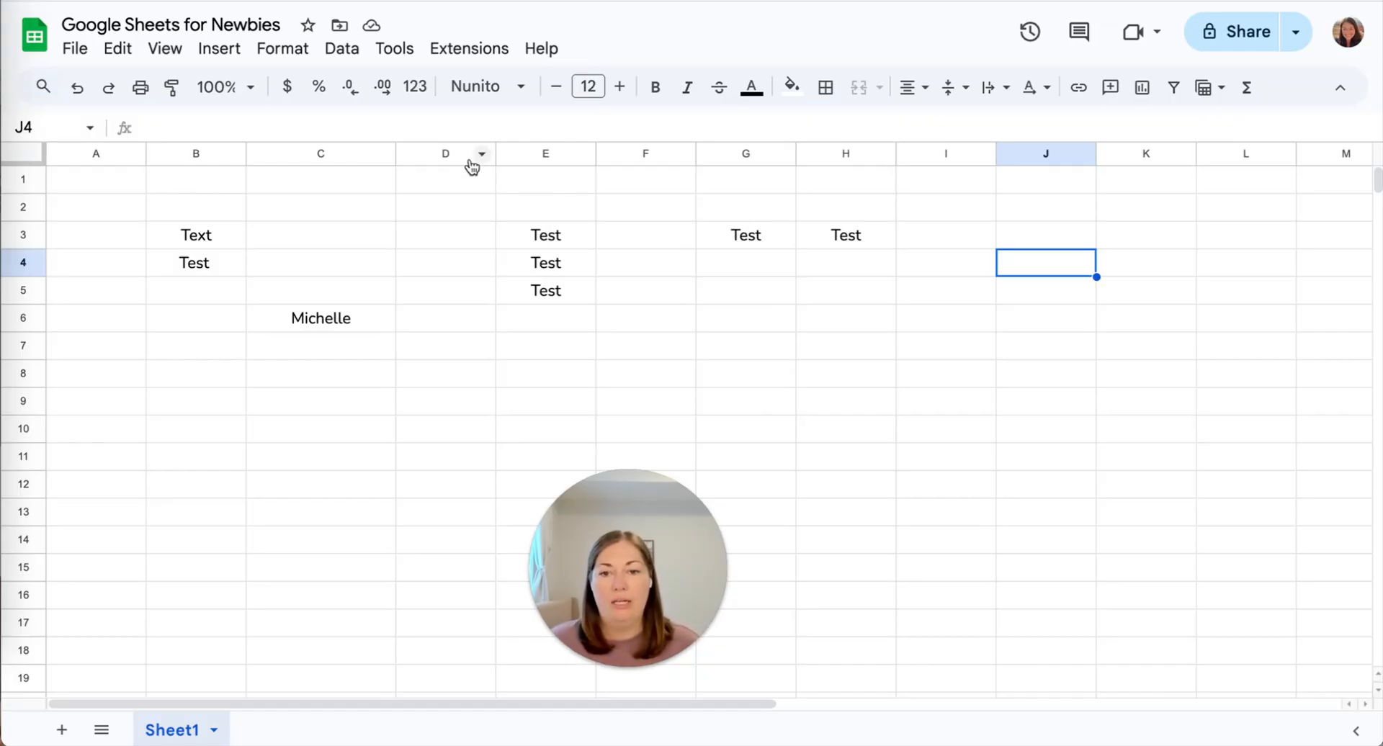
Select columns D, H, L and B together and resize them to 150 pixels.
left_click(446, 152)
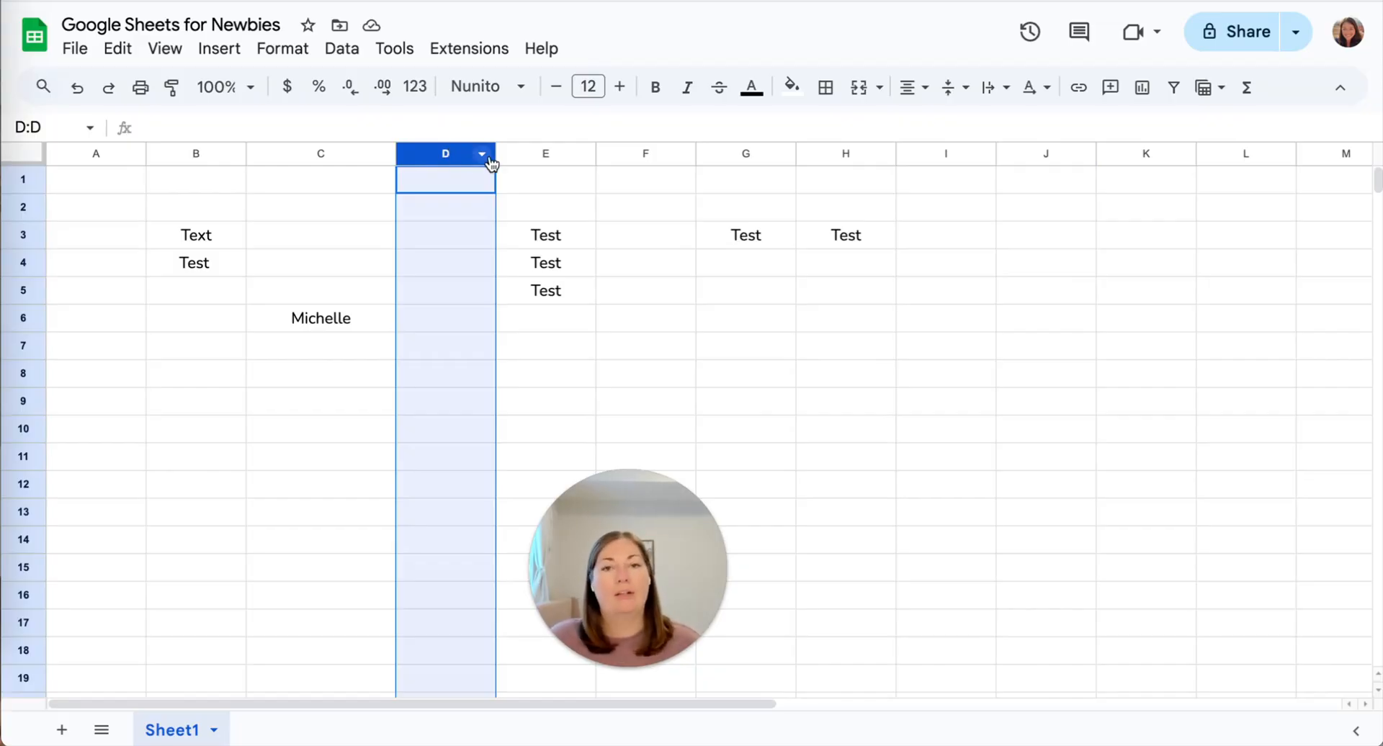
left_click(828, 154, "ctrl")
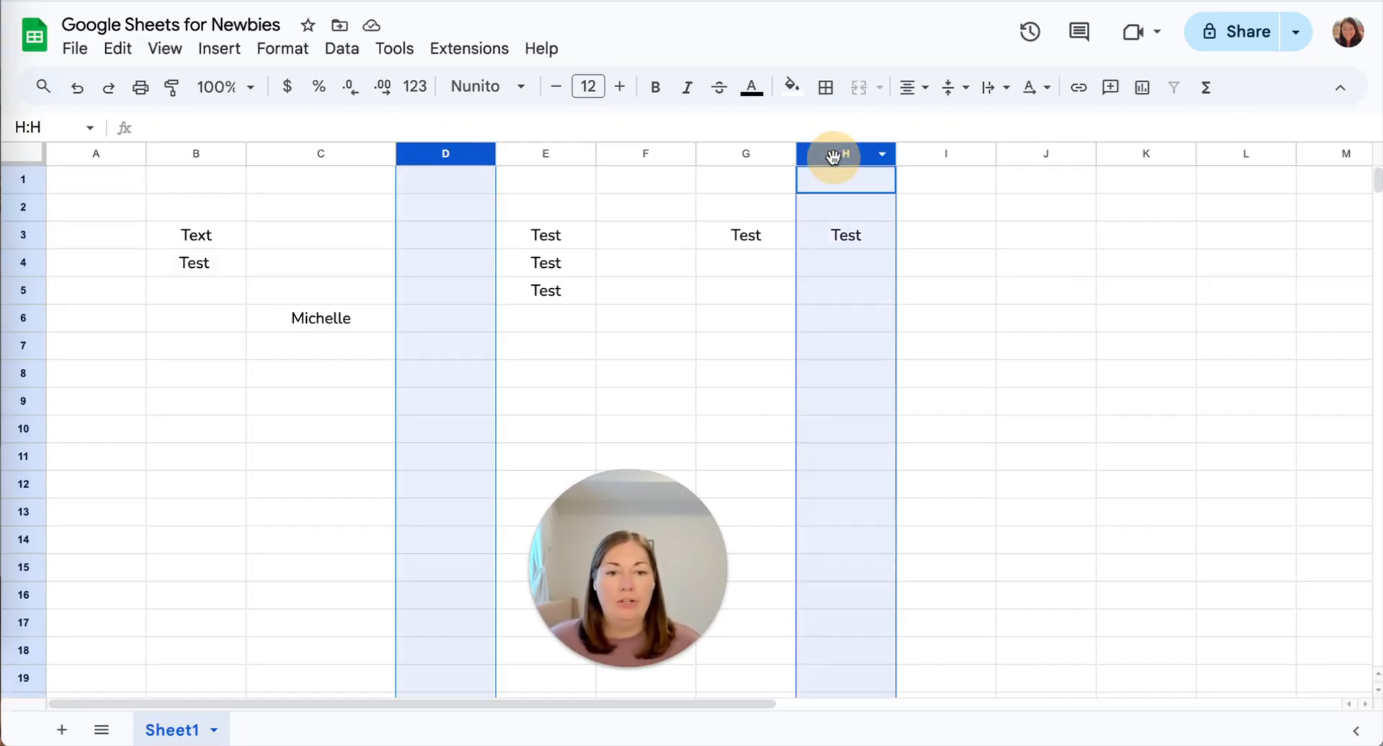
left_click(1232, 155, "ctrl")
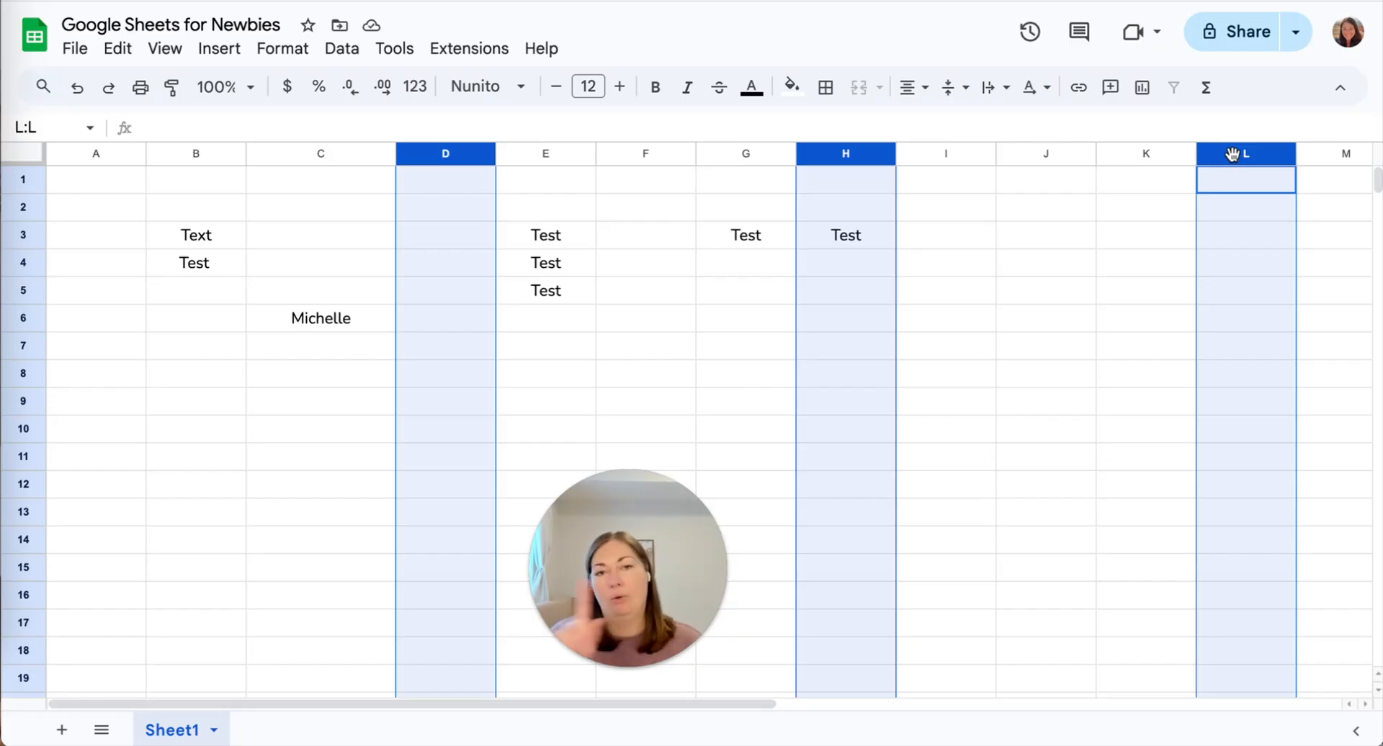
left_click(184, 153, "ctrl")
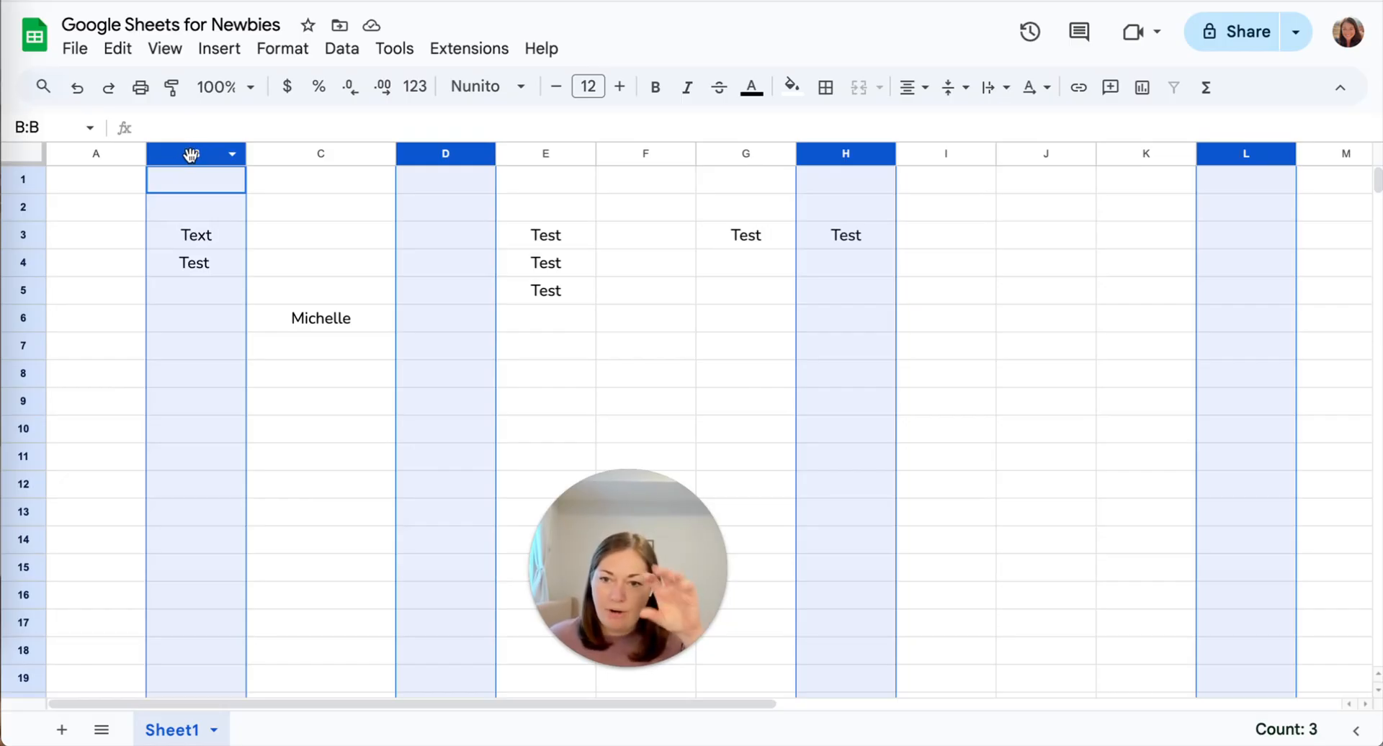
right_click(191, 154)
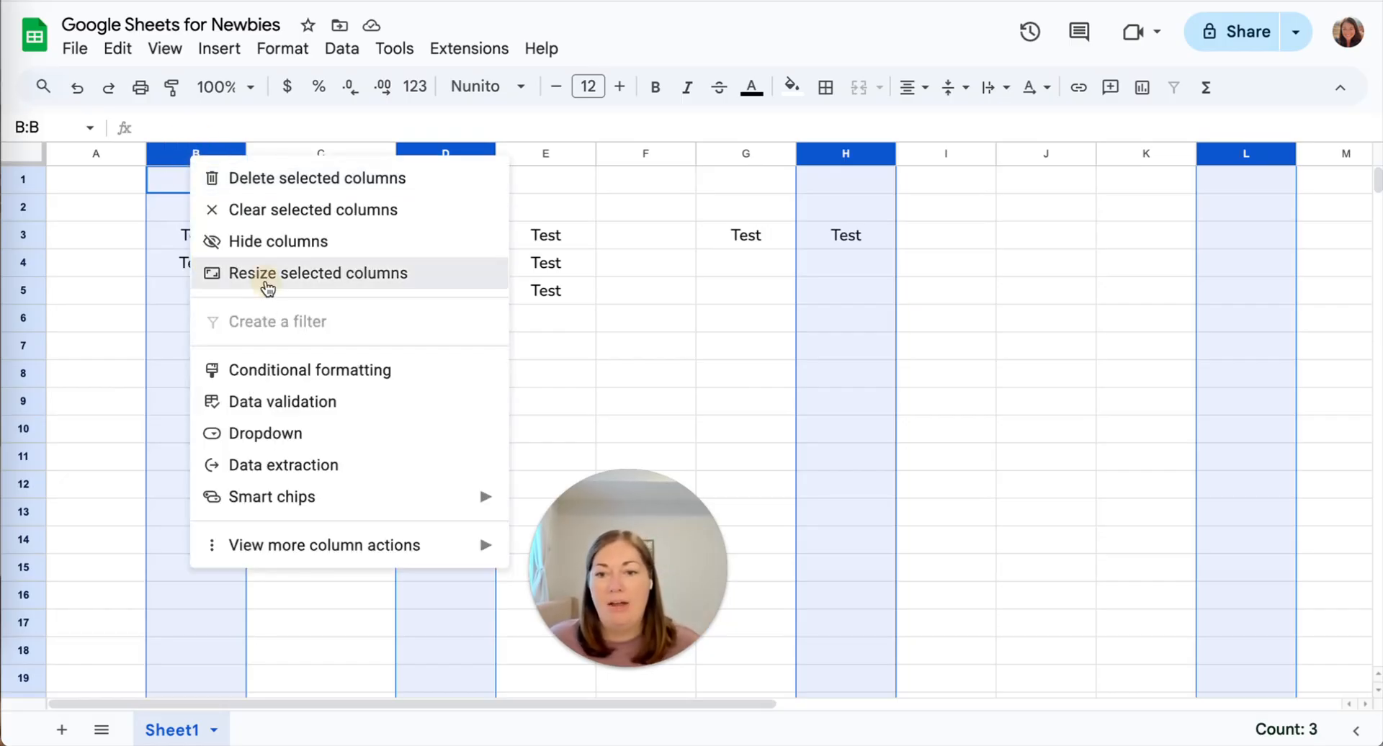
left_click(271, 277)
type("150")
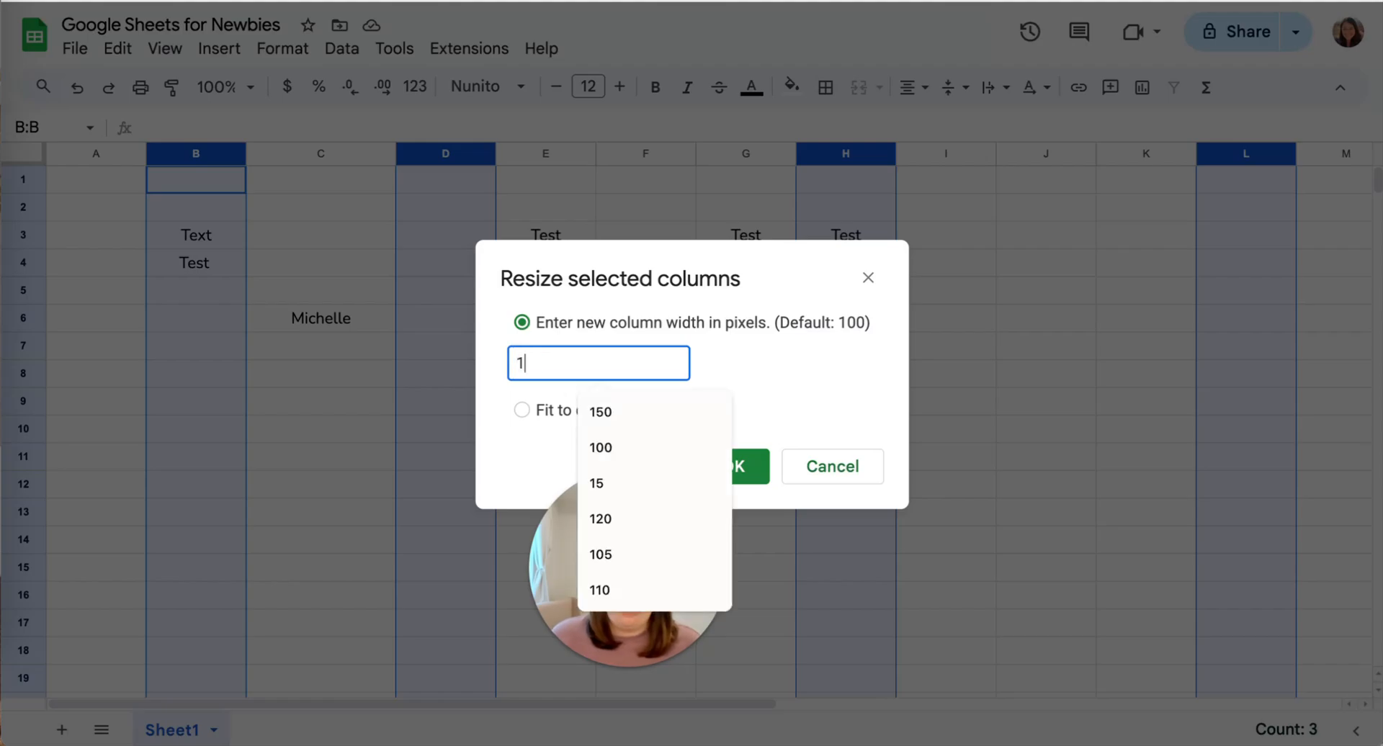
left_click(762, 469)
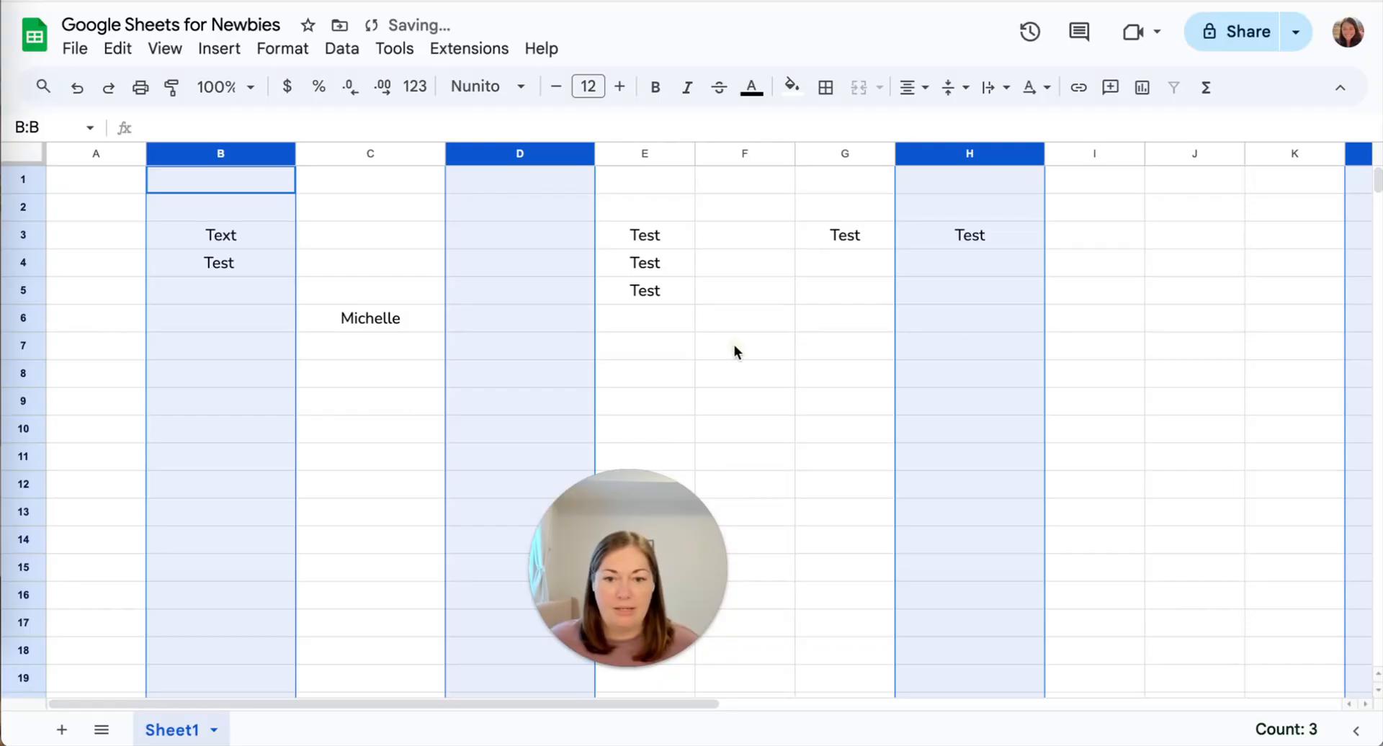
left_click(387, 265)
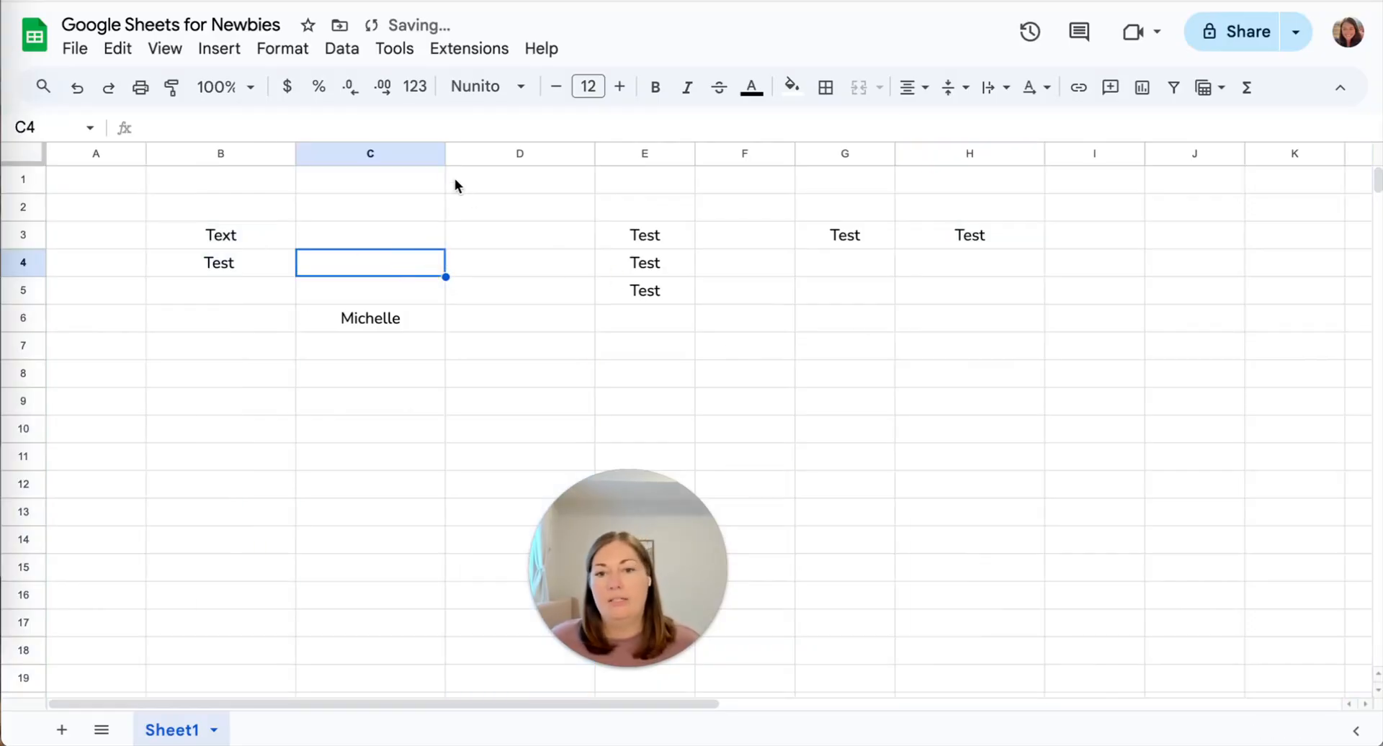
Widen column D by dragging its edge, then hide and unhide column E.
left_click(516, 151)
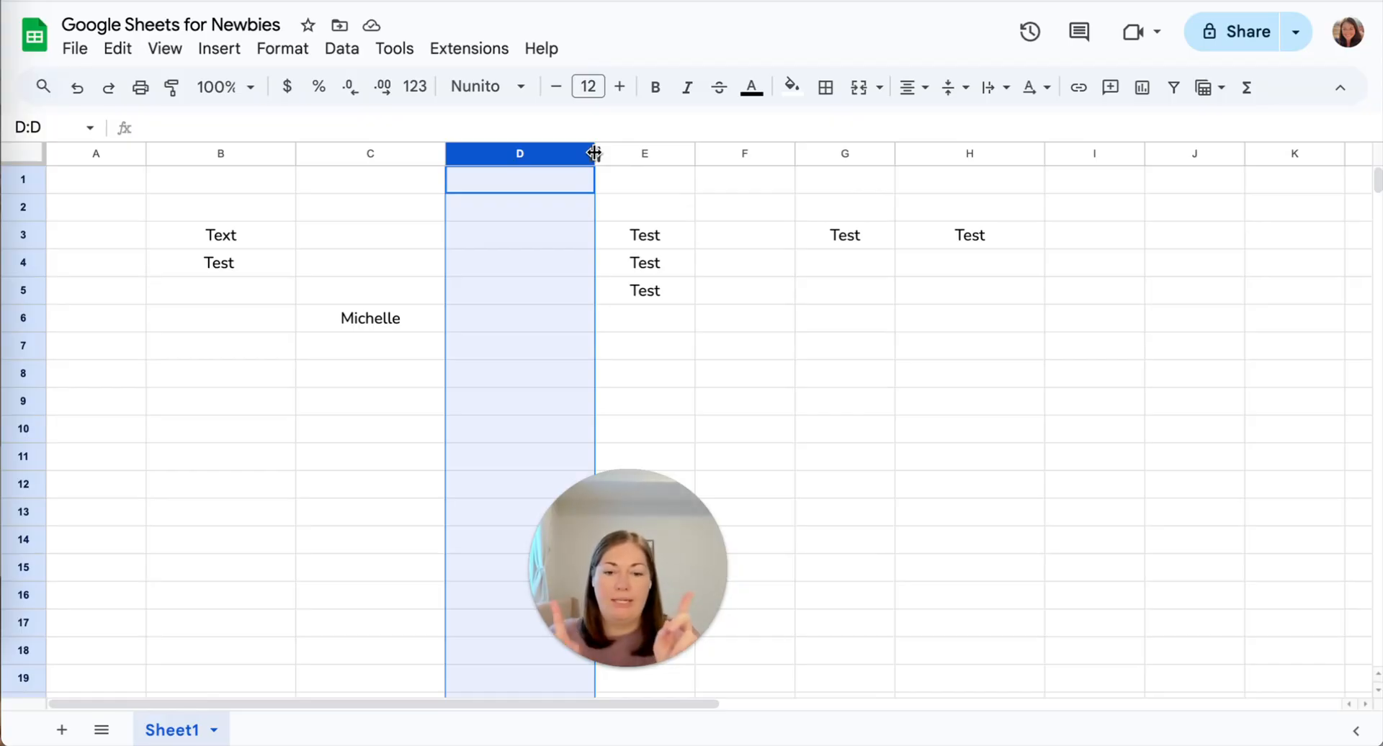
left_click_drag(594, 152, 710, 148)
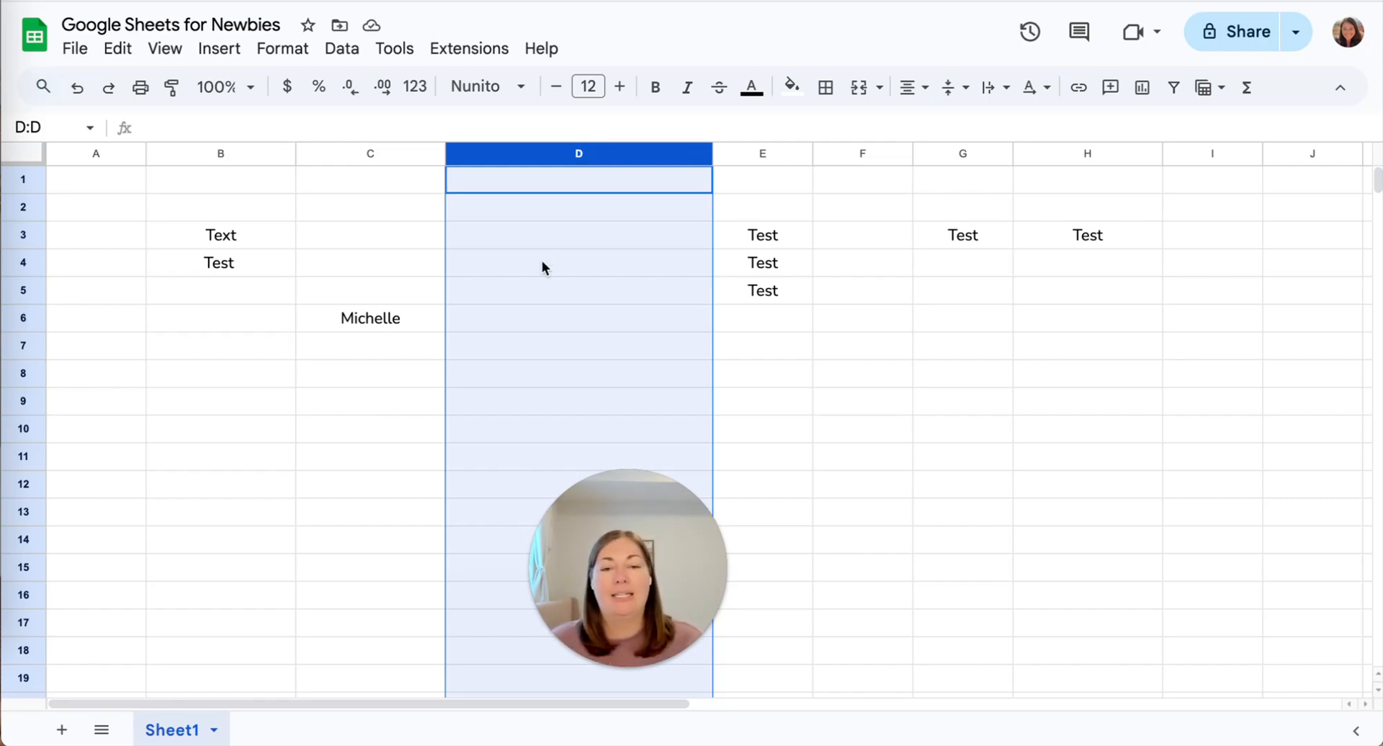
left_click(847, 157)
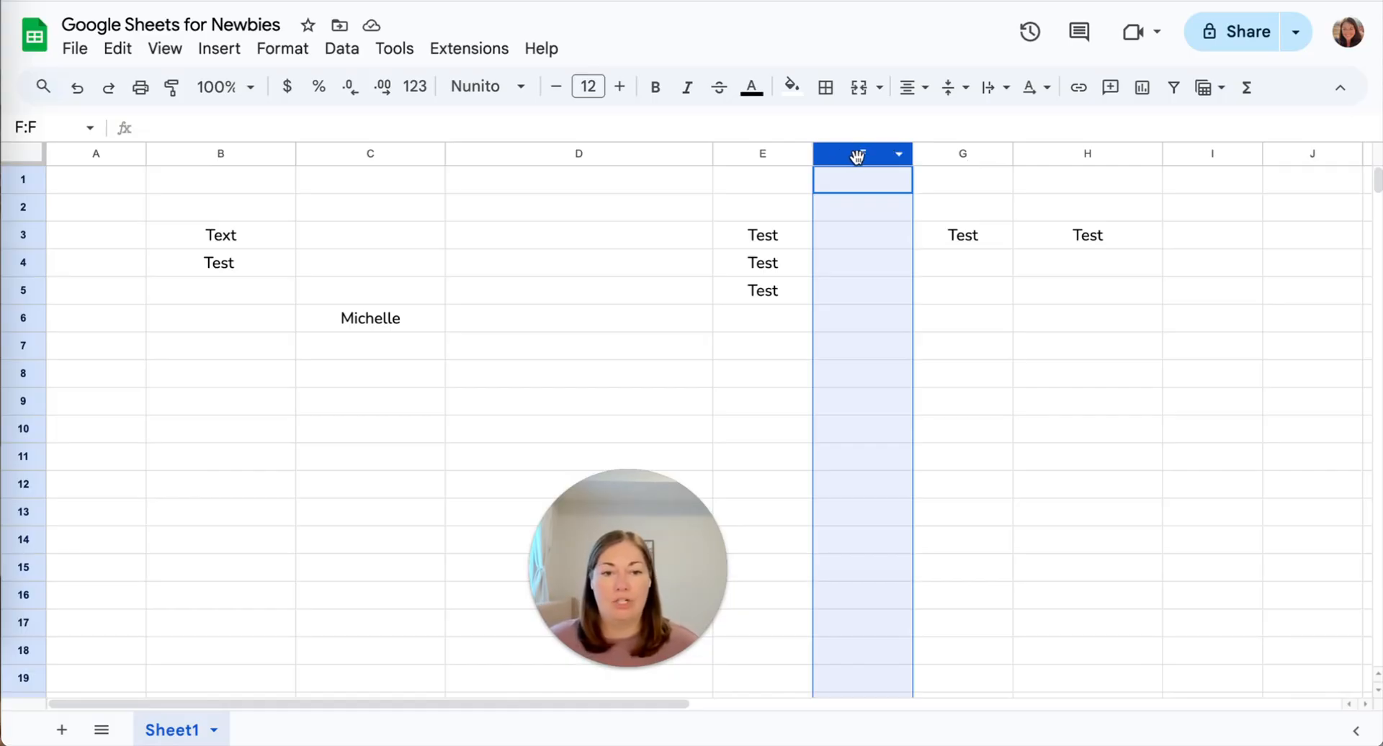
right_click(766, 154)
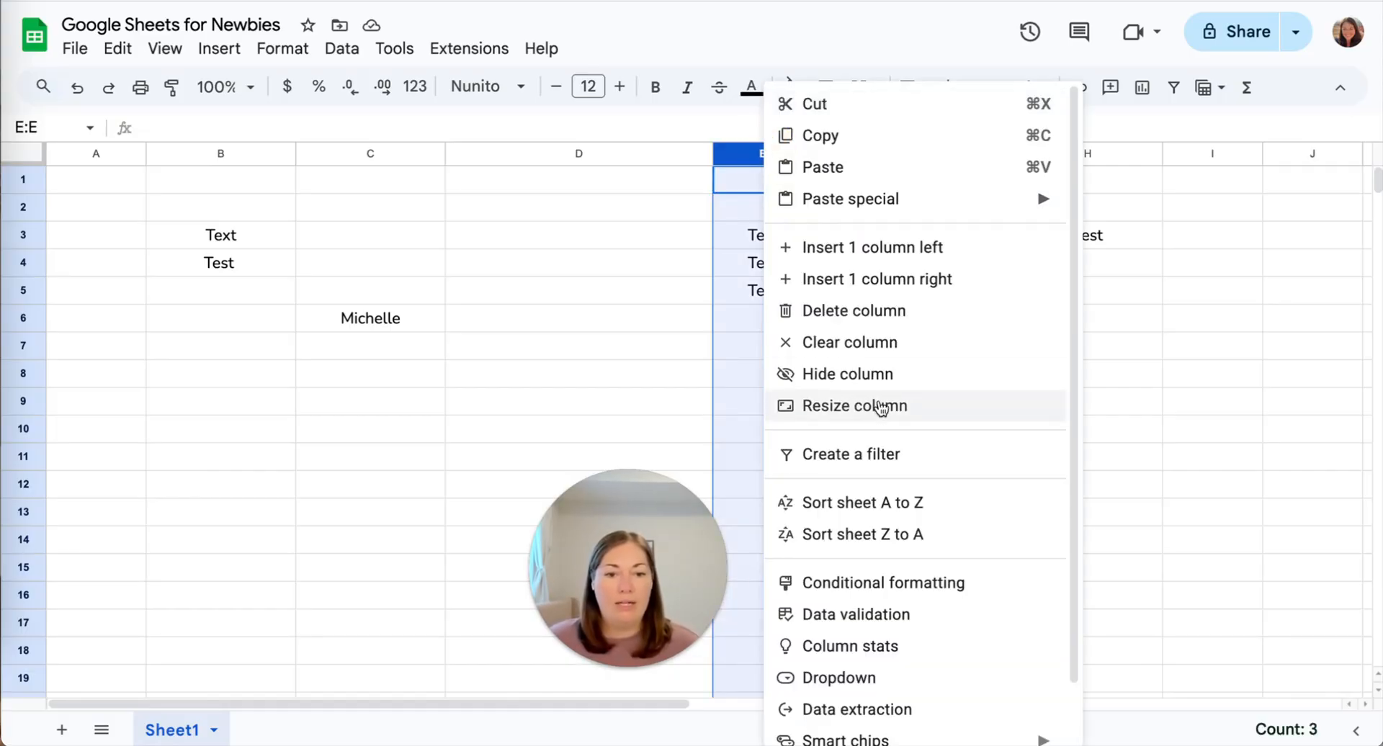
left_click(846, 372)
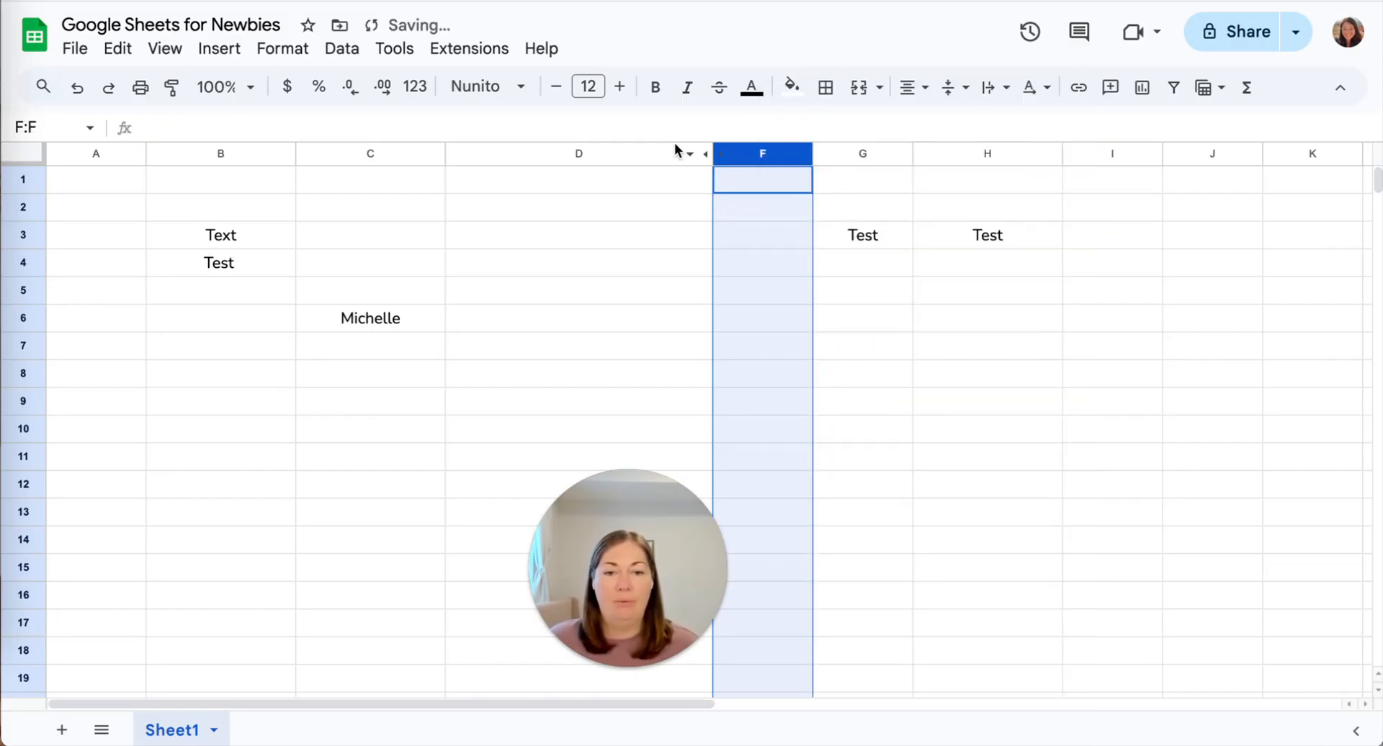
left_click(760, 235)
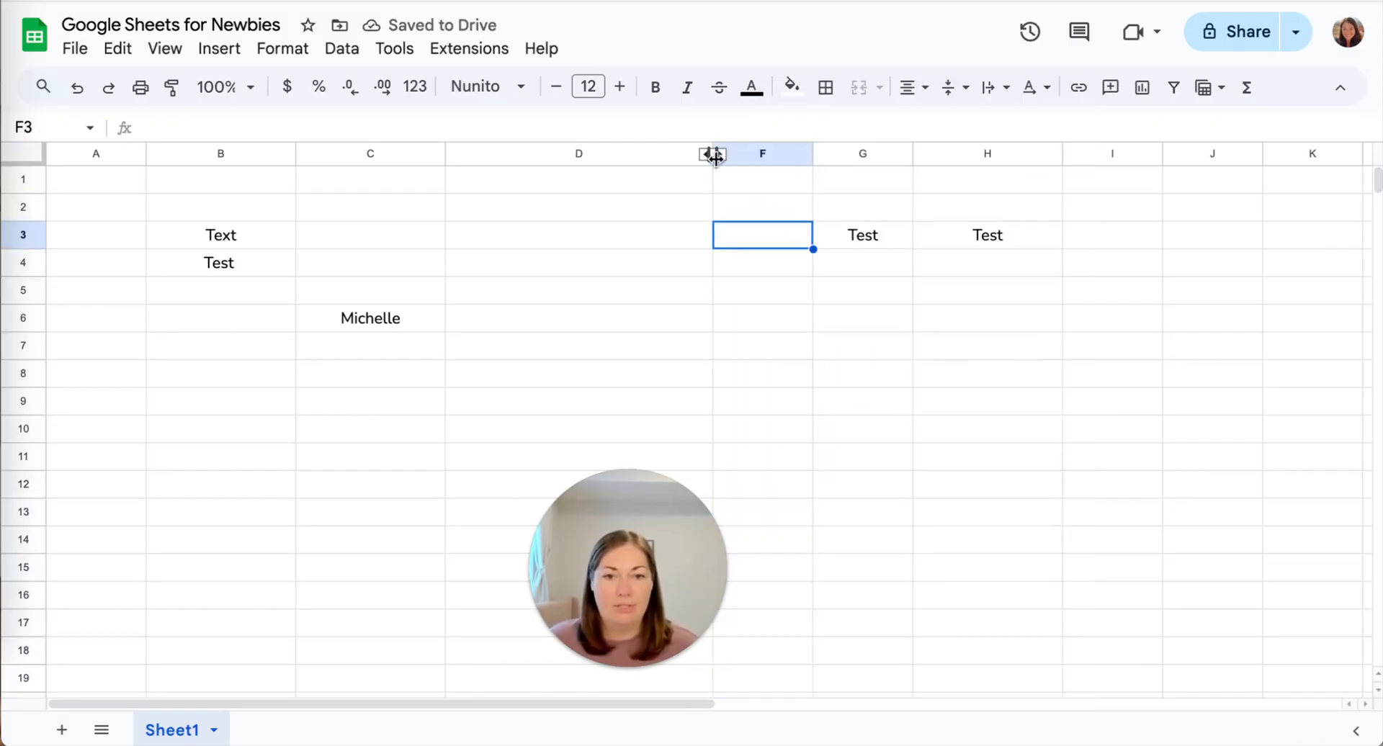
left_click(703, 154)
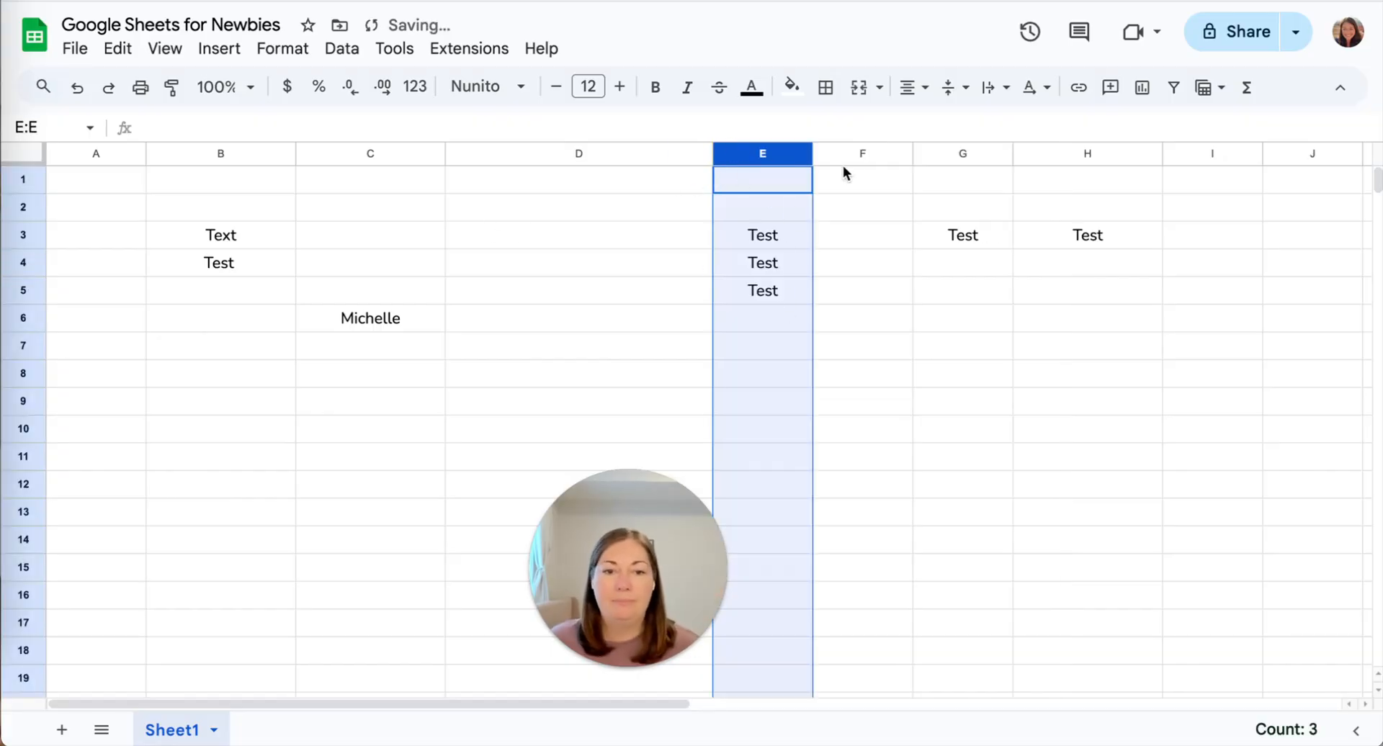
View the column E options, dismiss them, and select row 1.
right_click(796, 154)
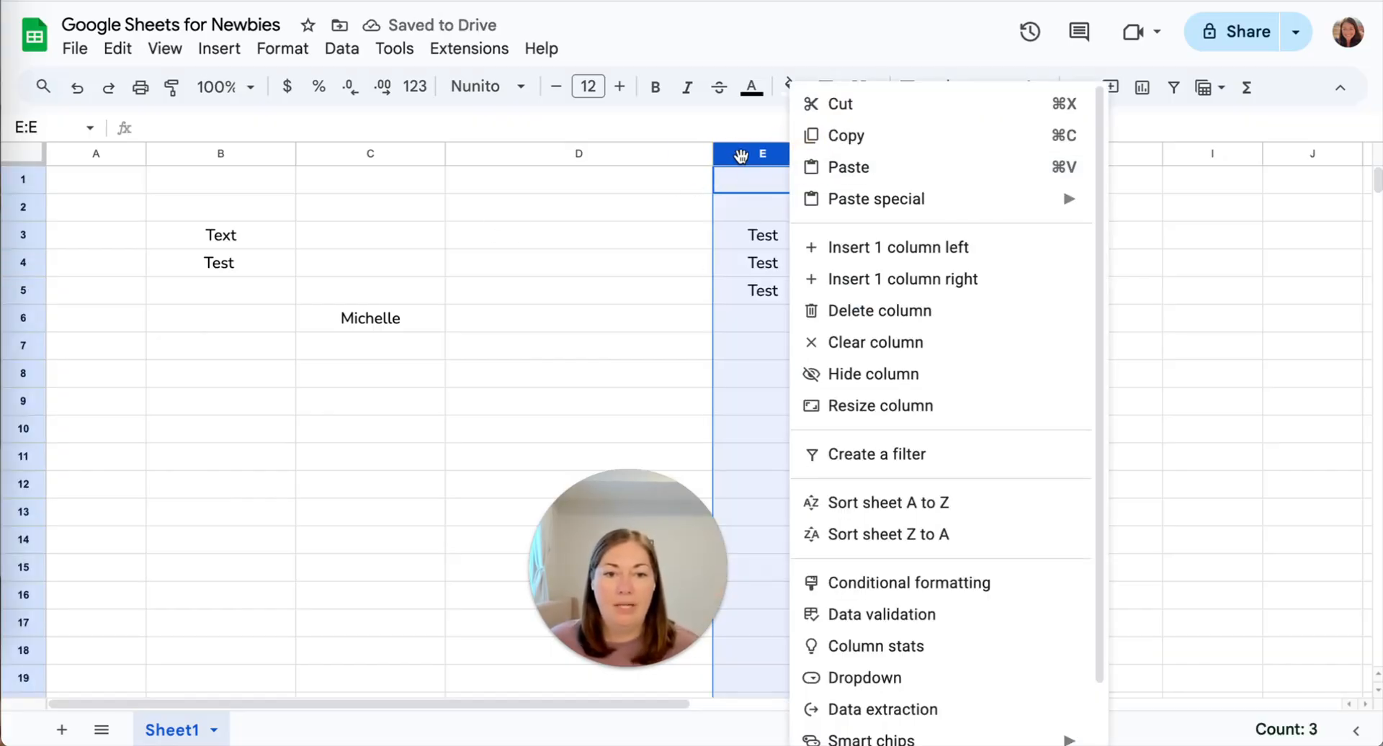
left_click(741, 155)
left_click(23, 180)
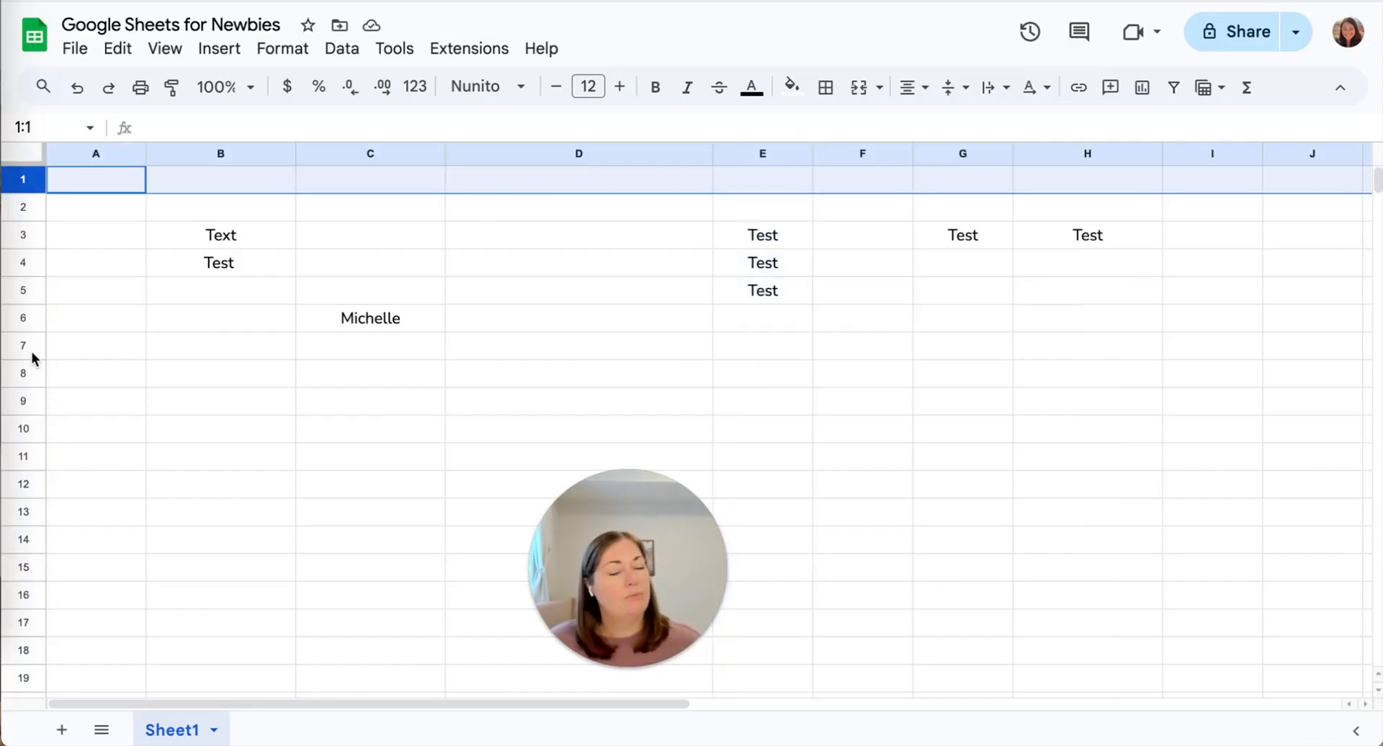
left_click(35, 477, "shift")
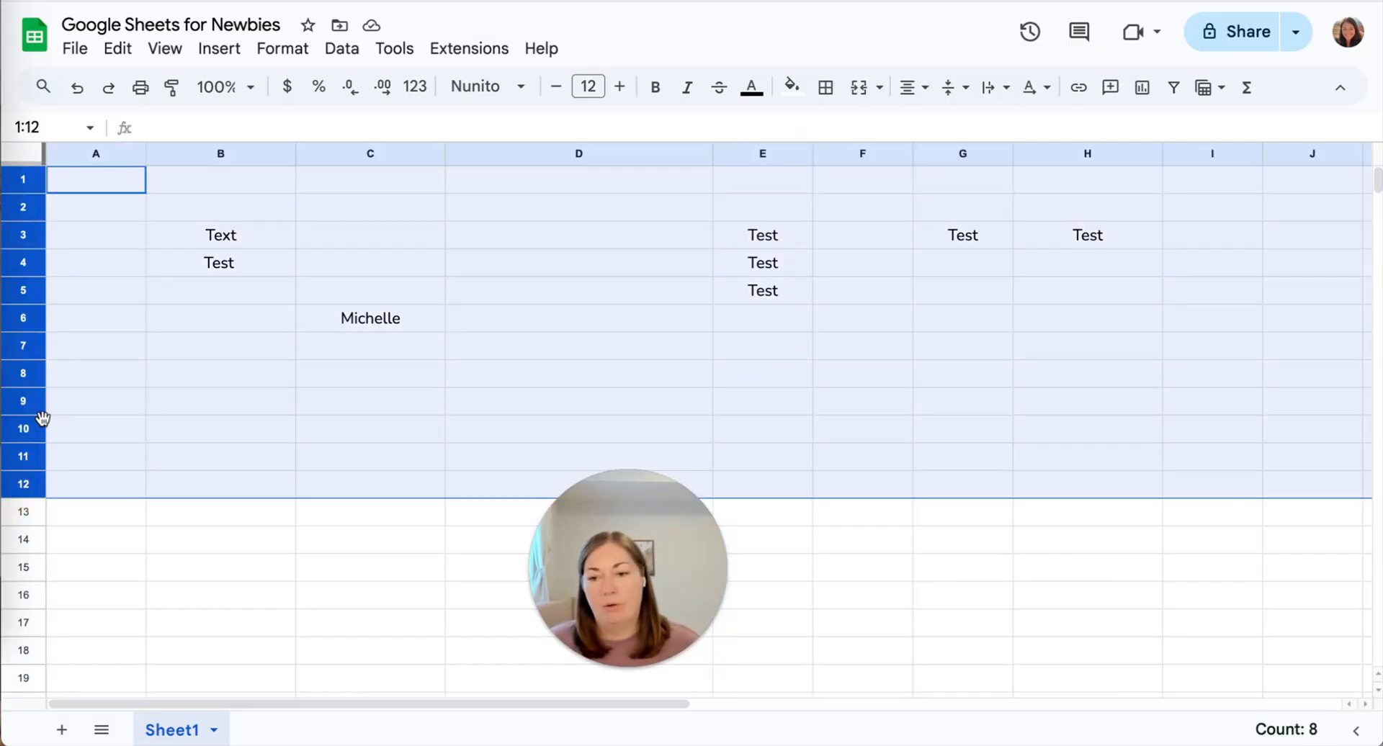
scroll(26, 458, "down", 1)
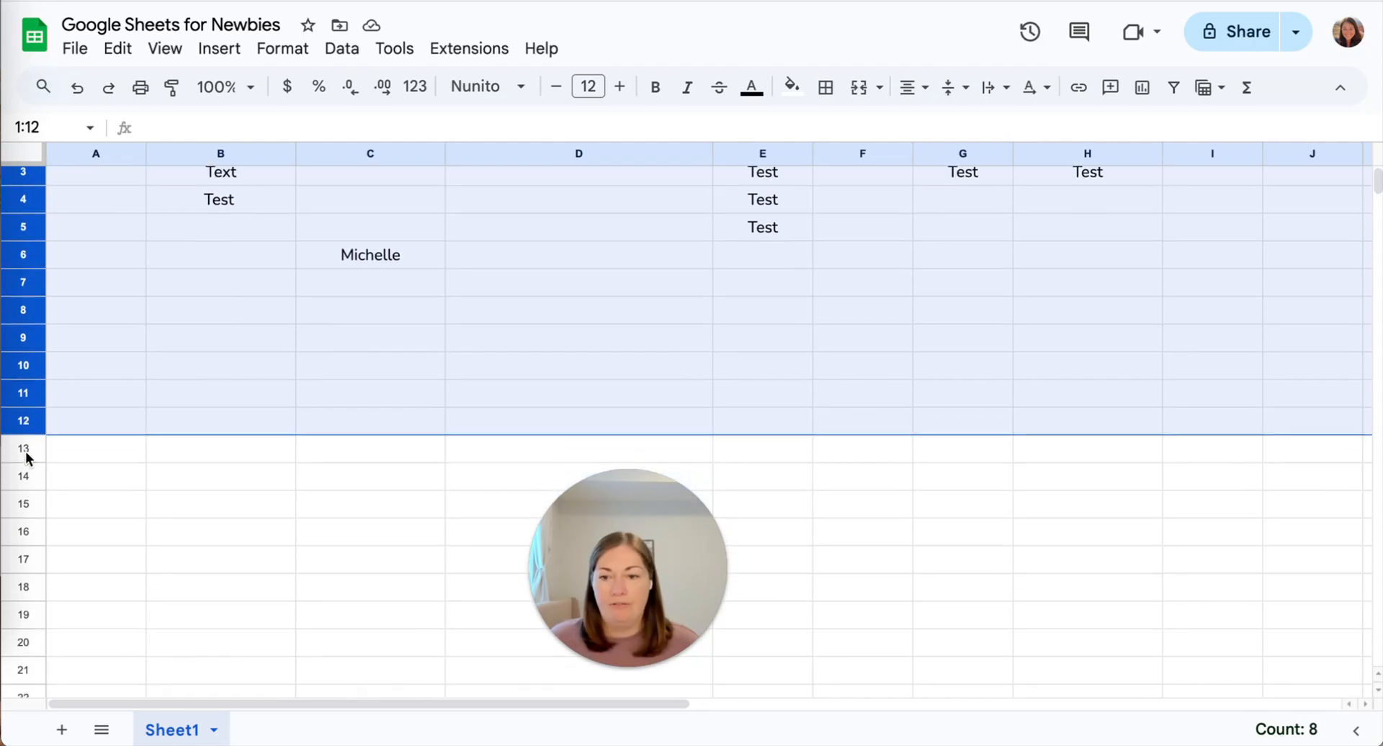
scroll(26, 453, "down", 2)
left_click(24, 432)
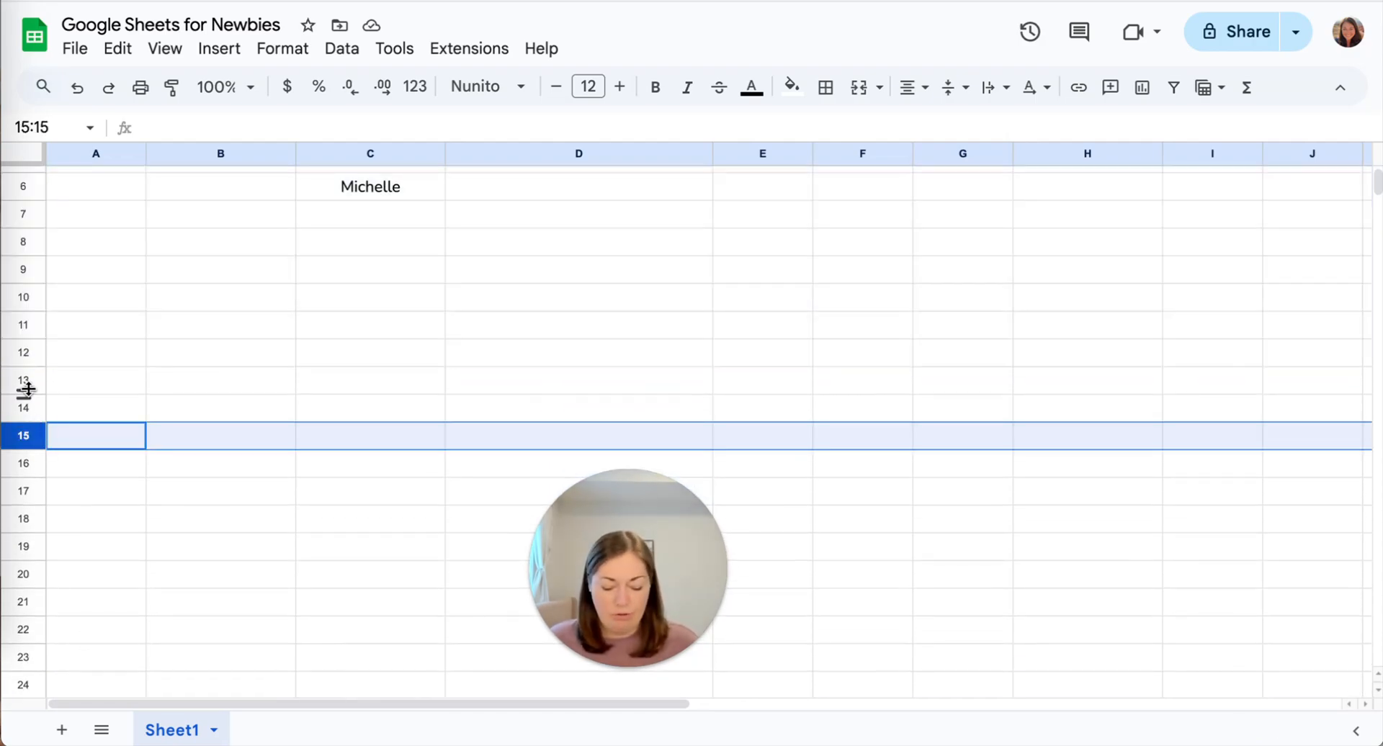
left_click(22, 299, "ctrl")
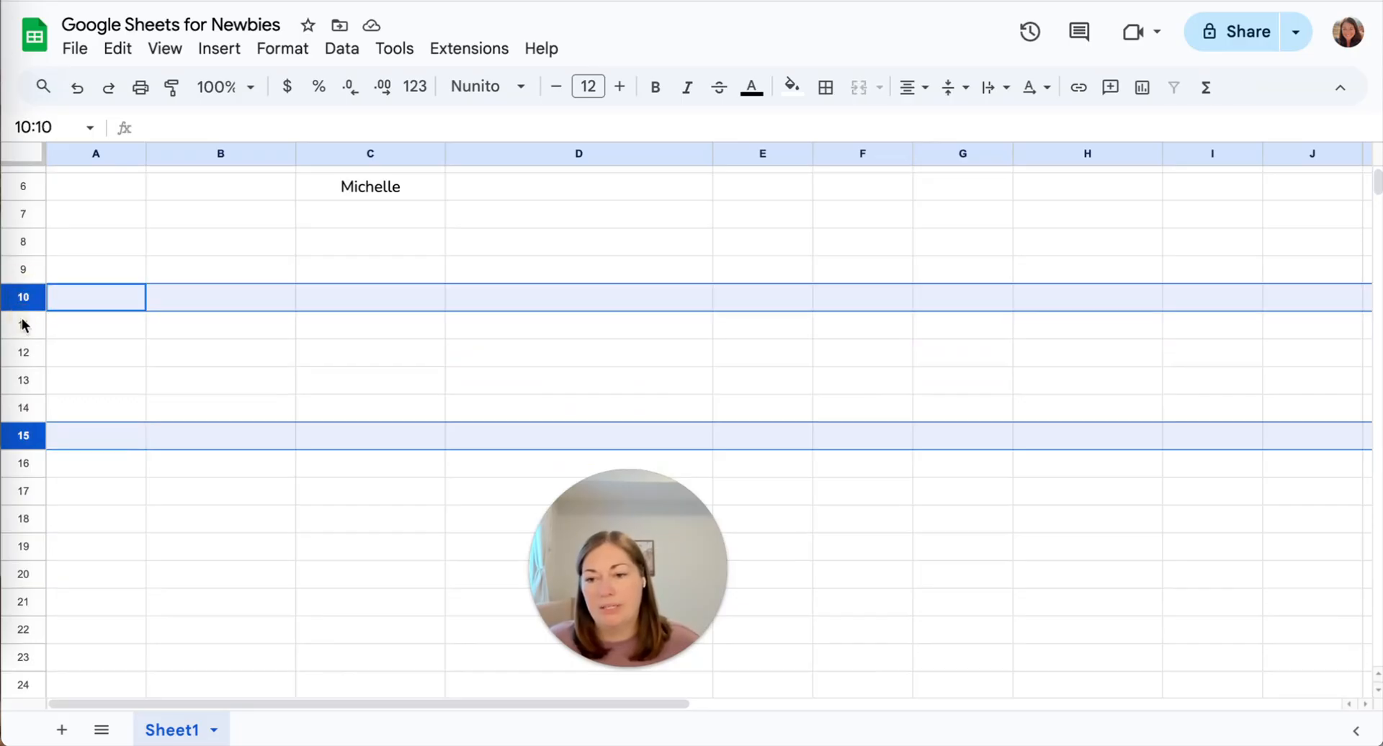
left_click(22, 323, "ctrl")
right_click(20, 326)
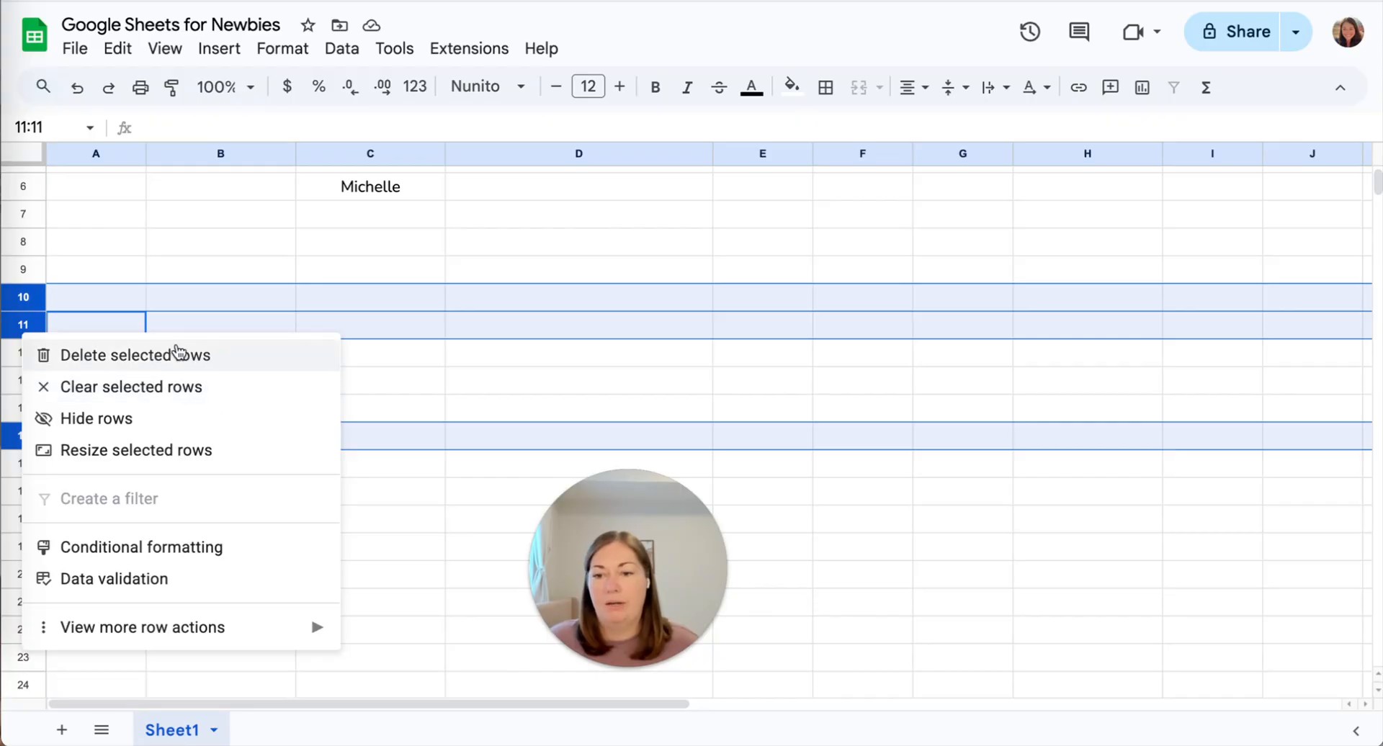
left_click(407, 216)
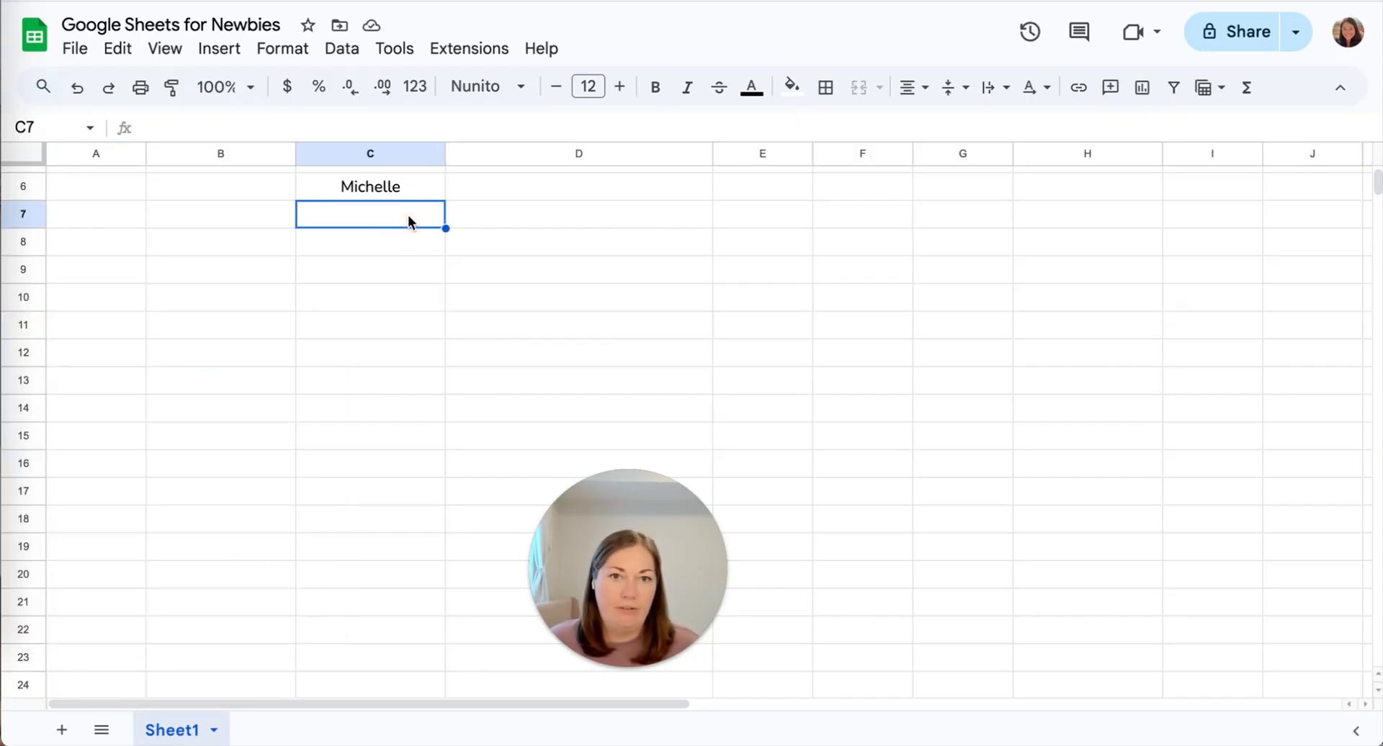
scroll(523, 337, "up", 2)
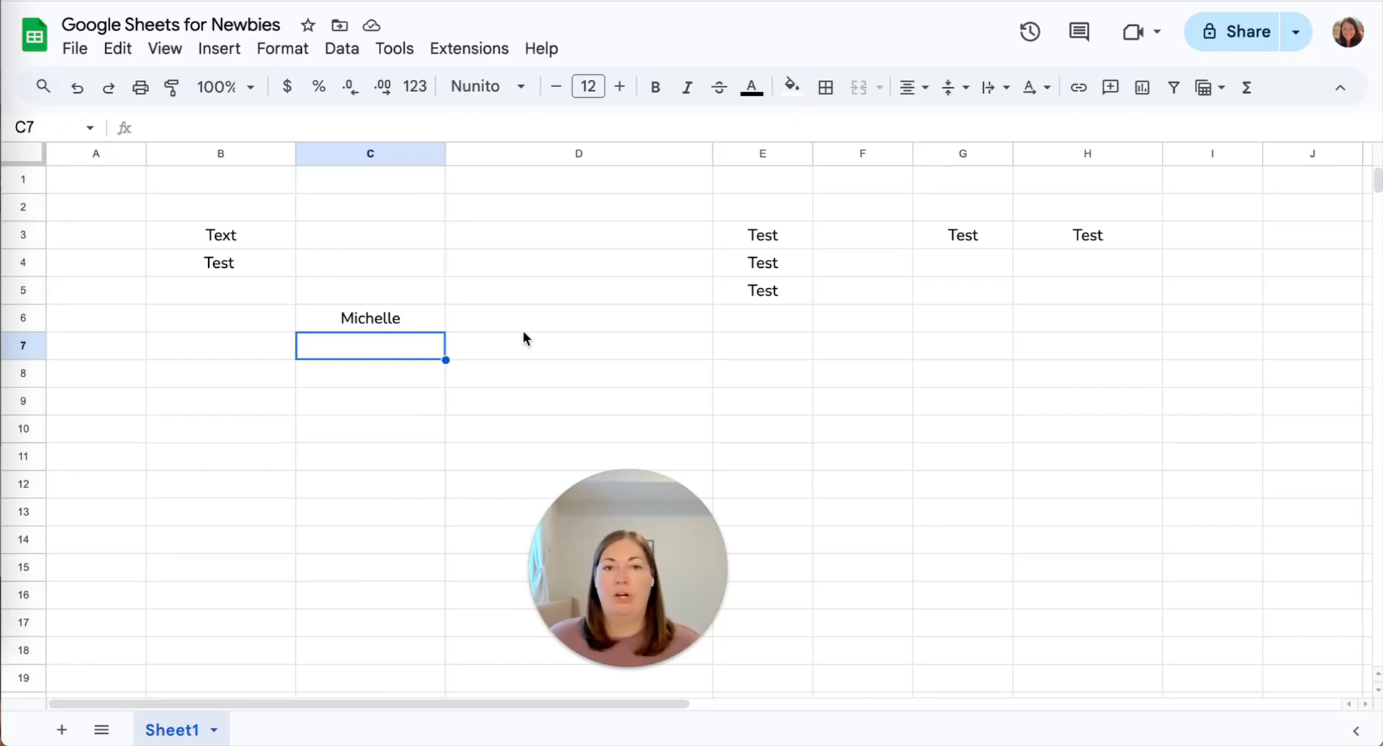
left_click(546, 272)
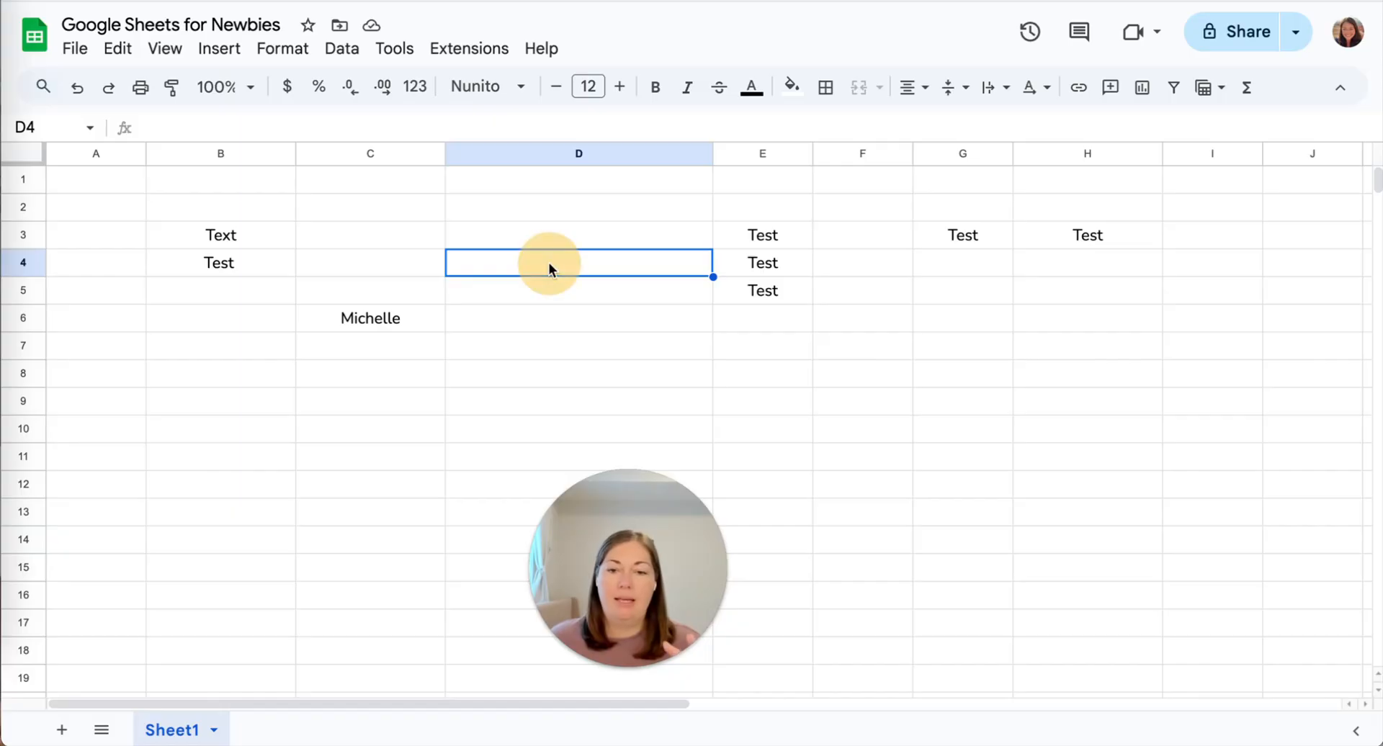
double_click(549, 264)
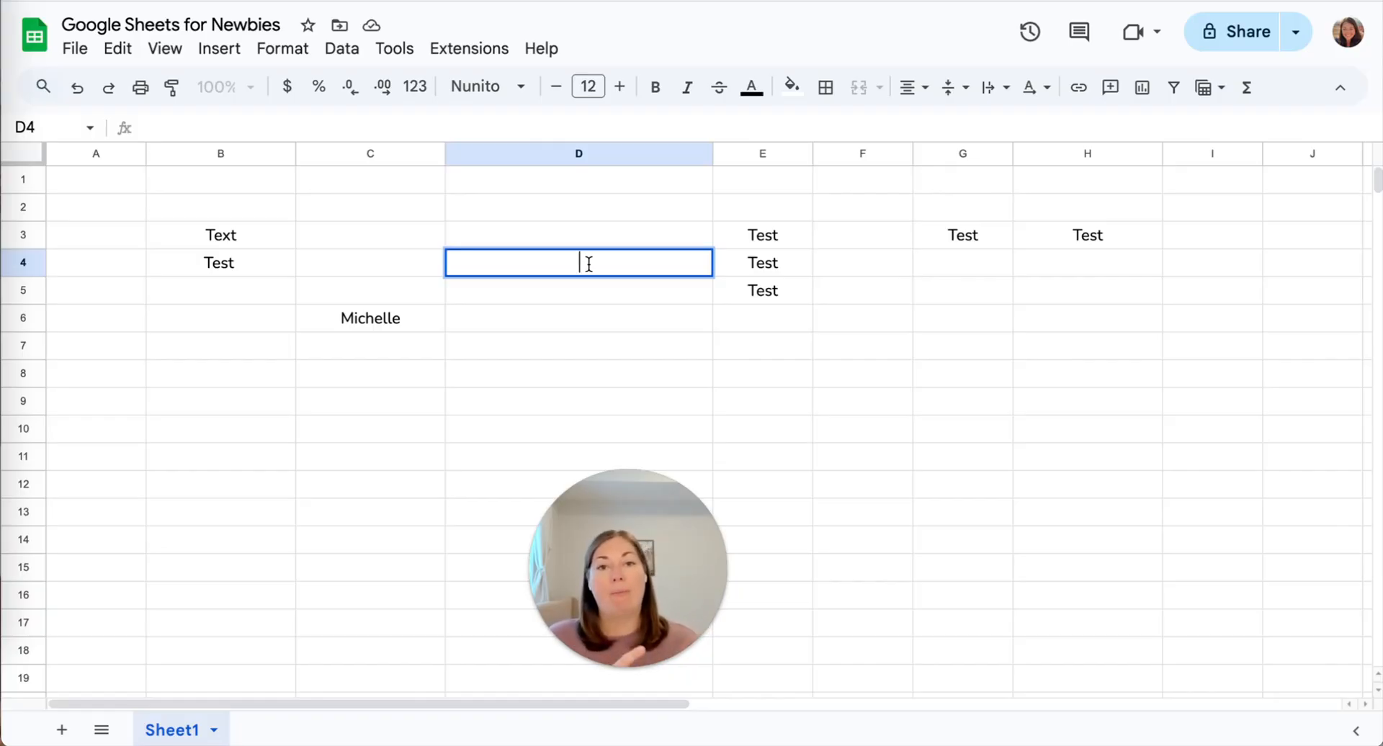
double_click(590, 260)
left_click(591, 230)
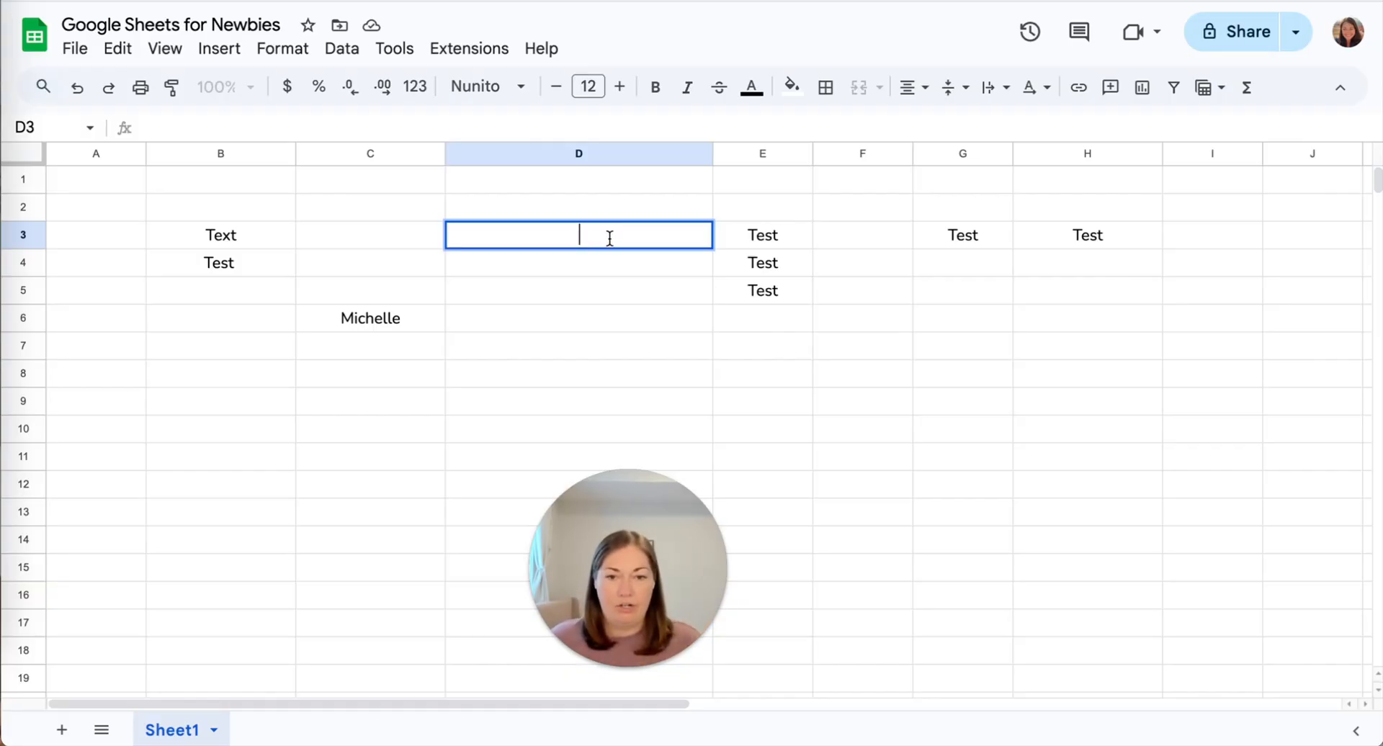
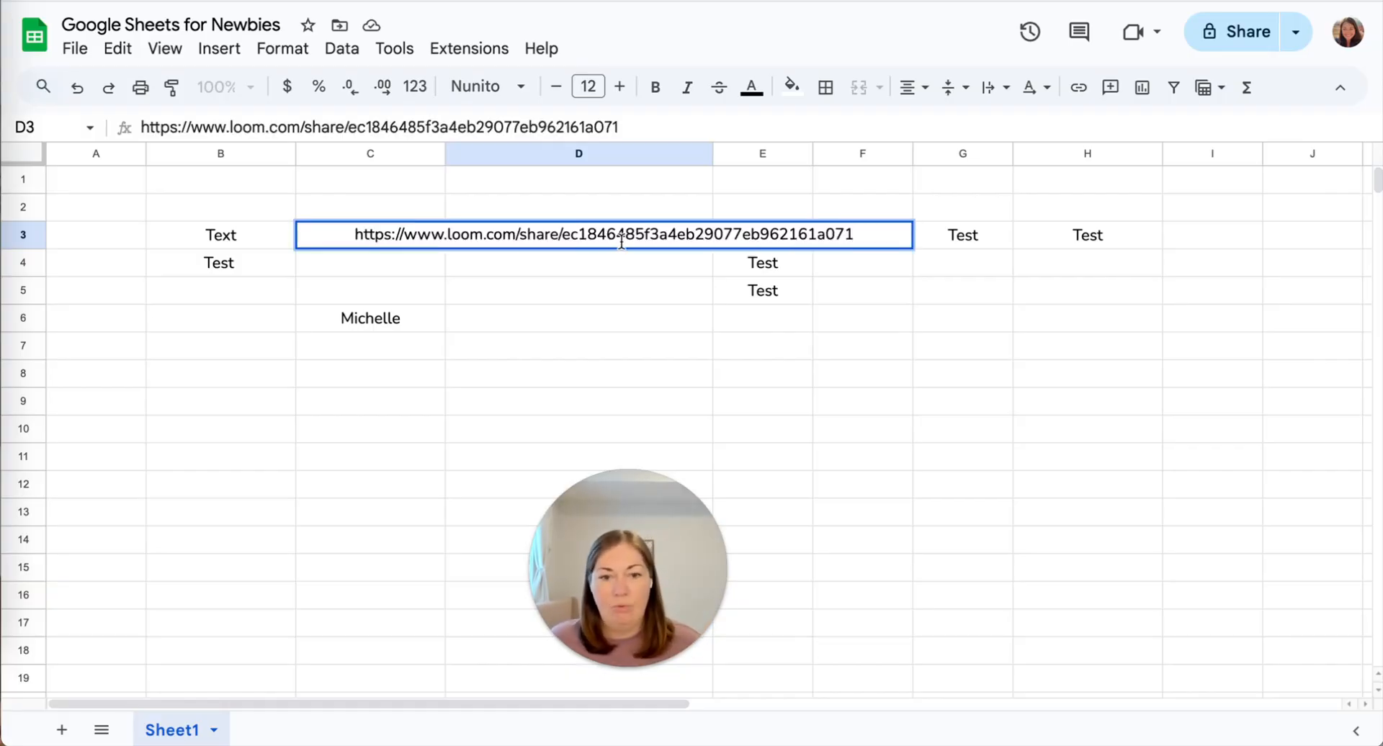
double_click(622, 236)
triple_click(622, 236)
key("BackSpace")
left_click(605, 179)
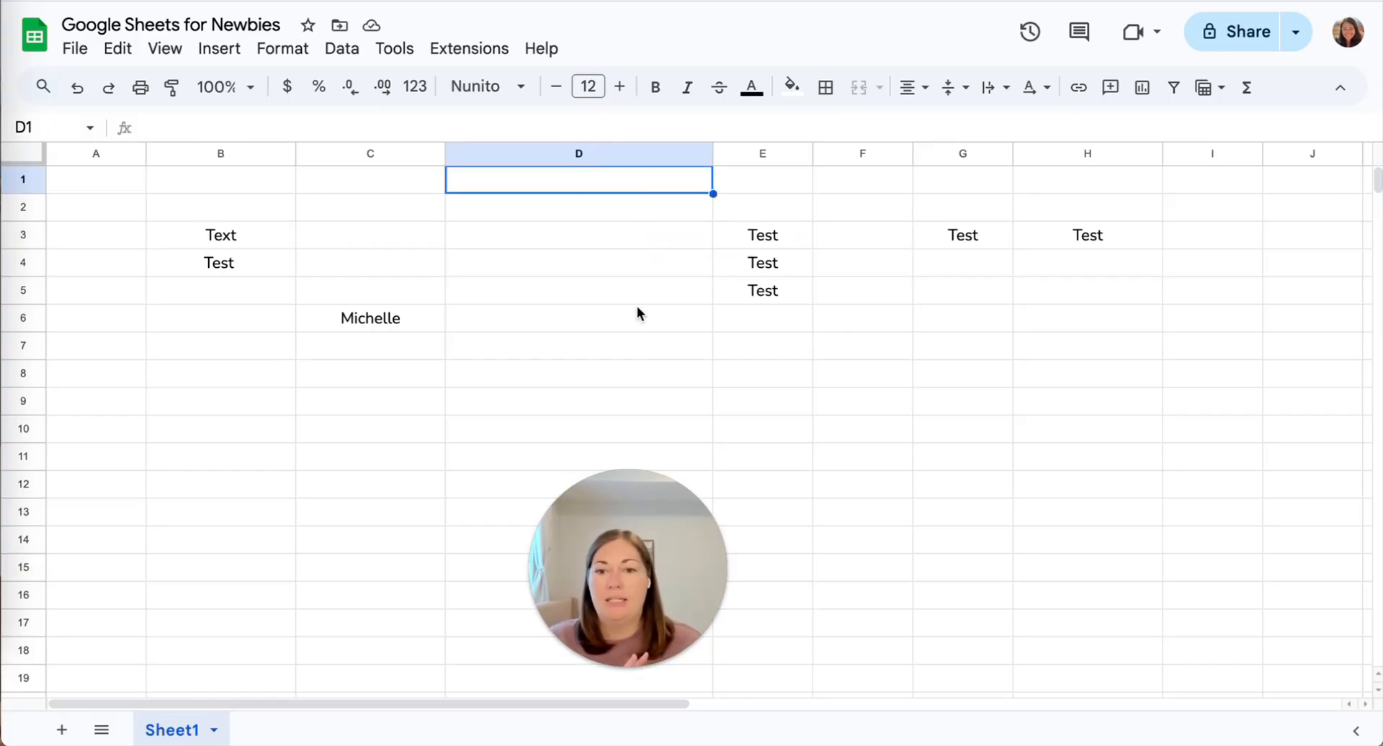
Browse the File menu, then close it by selecting cell D9.
left_click(74, 51)
mouse_move(117, 48)
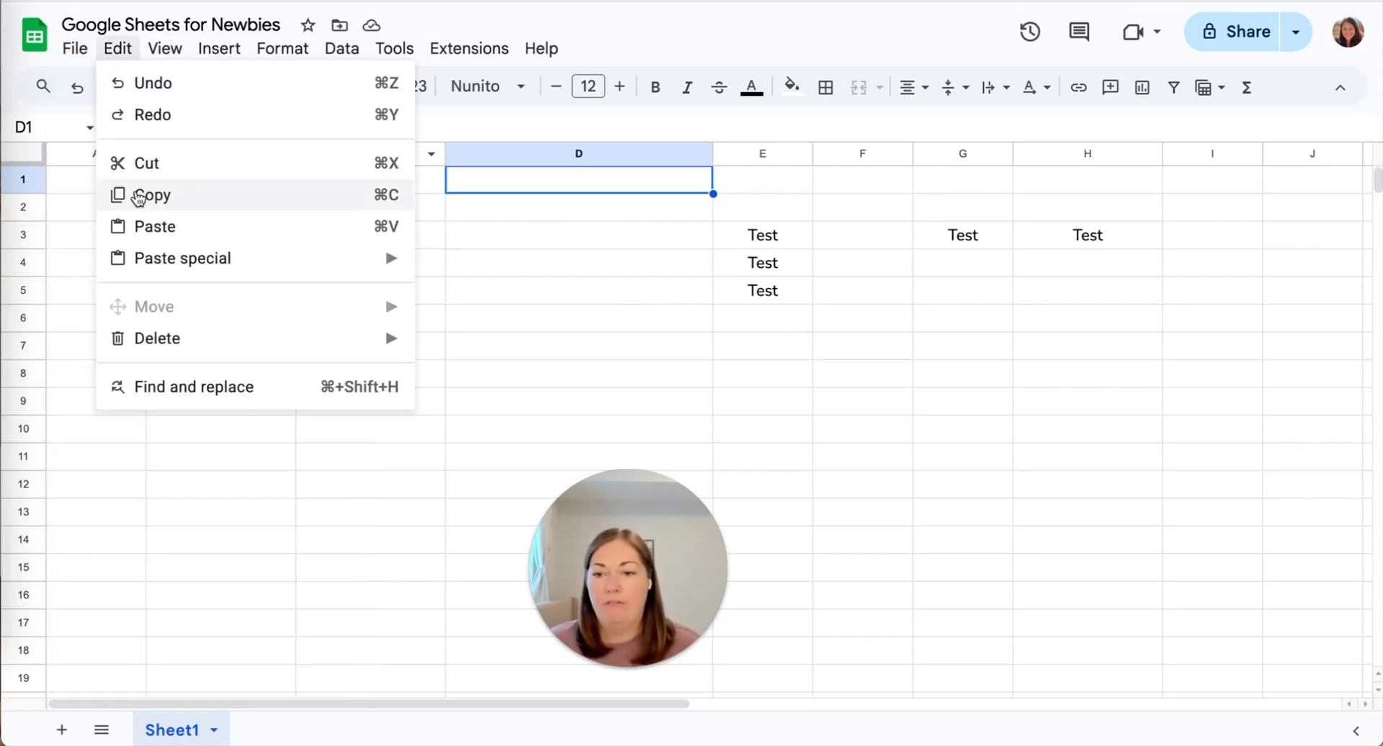
mouse_move(74, 48)
mouse_move(85, 210)
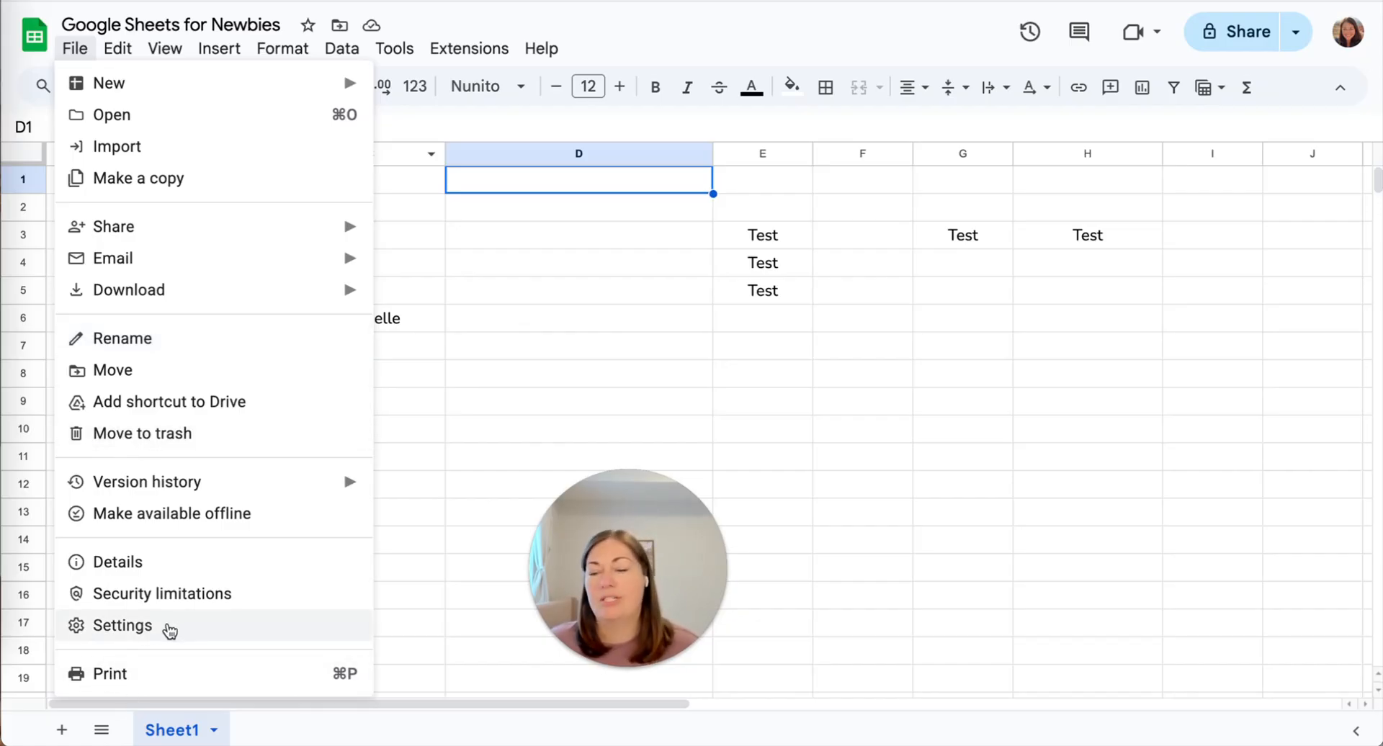
left_click(482, 398)
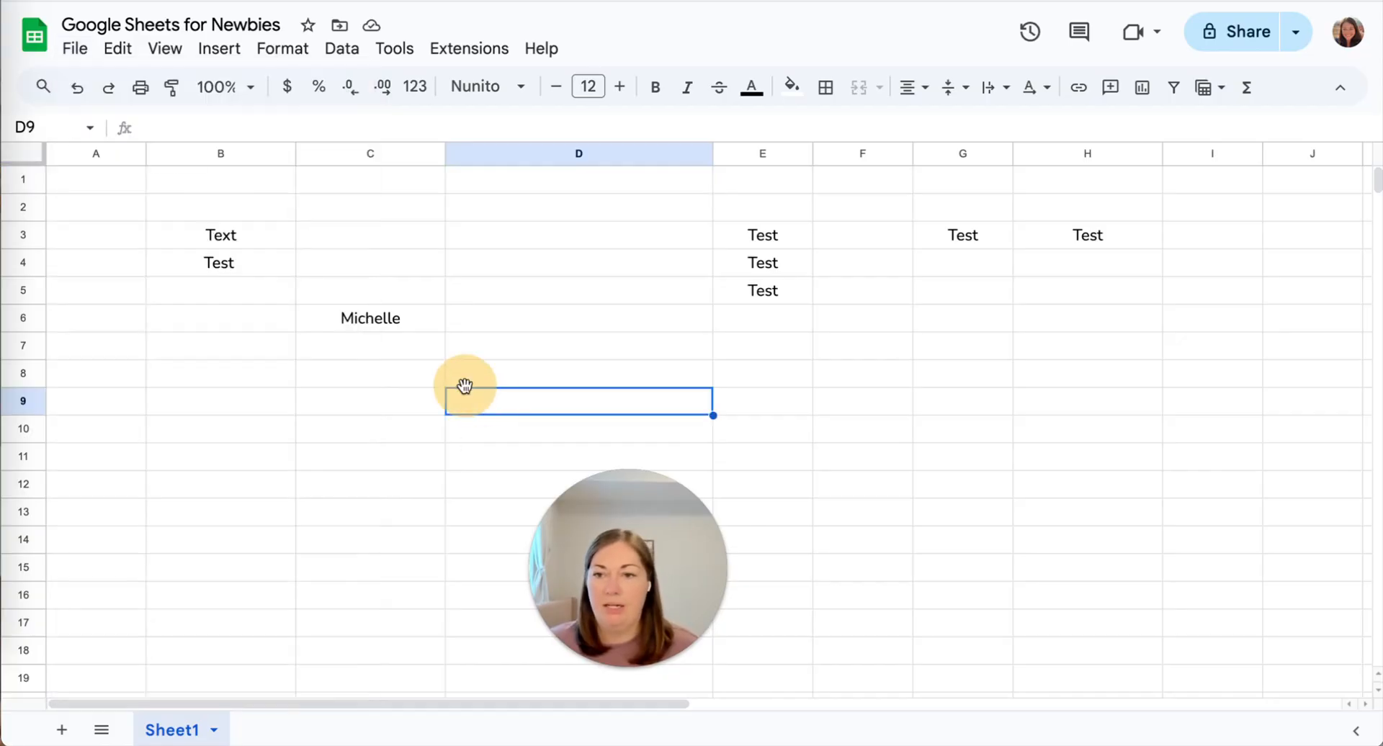
Open the Edit menu and show the Paste special and Delete submenus.
left_click(111, 49)
mouse_move(152, 65)
mouse_move(115, 49)
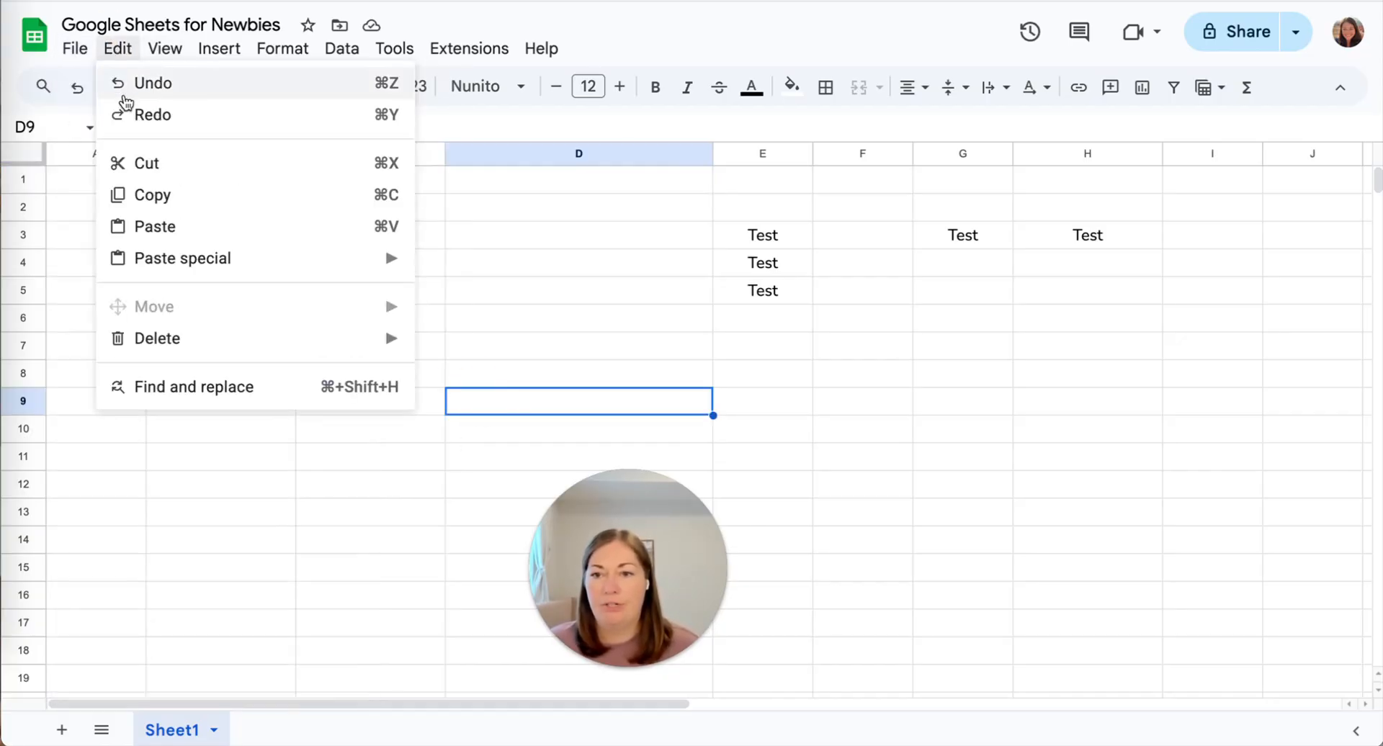
left_click(63, 109)
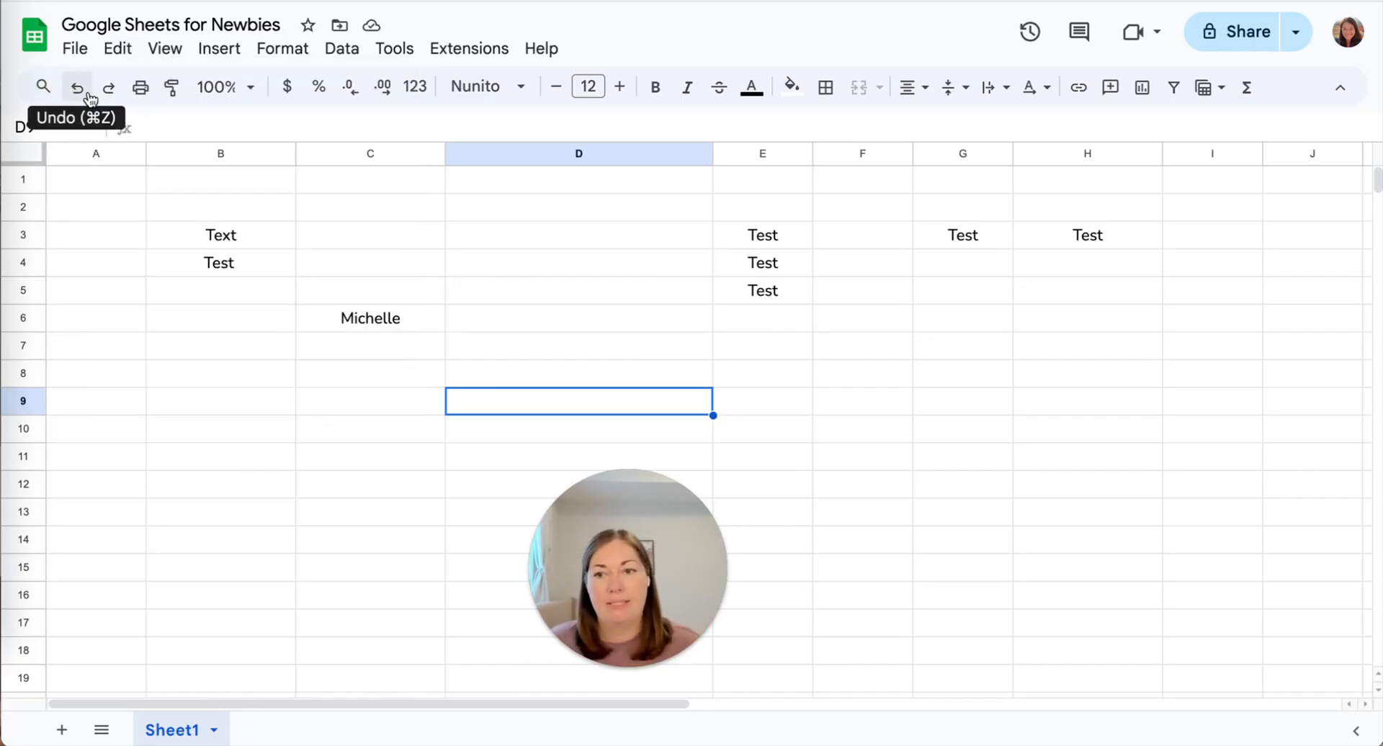
left_click(117, 50)
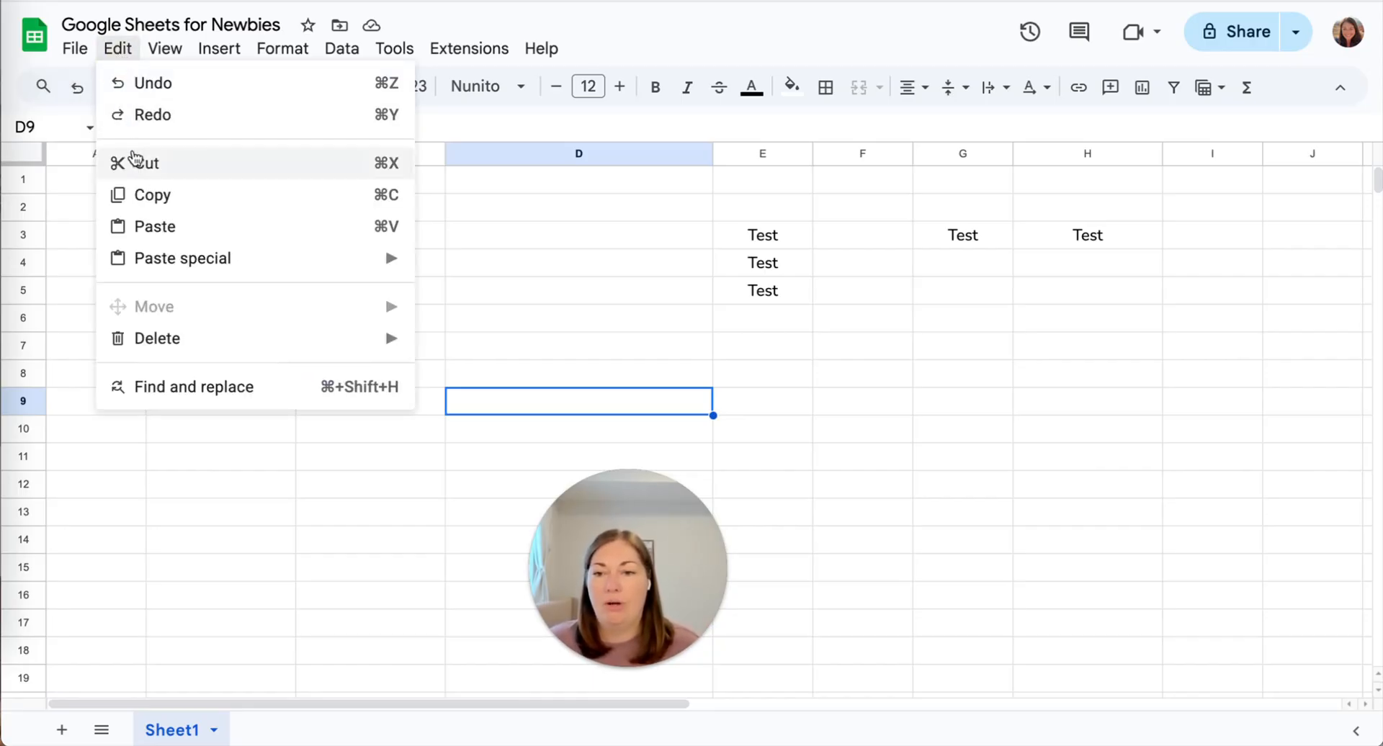
mouse_move(147, 267)
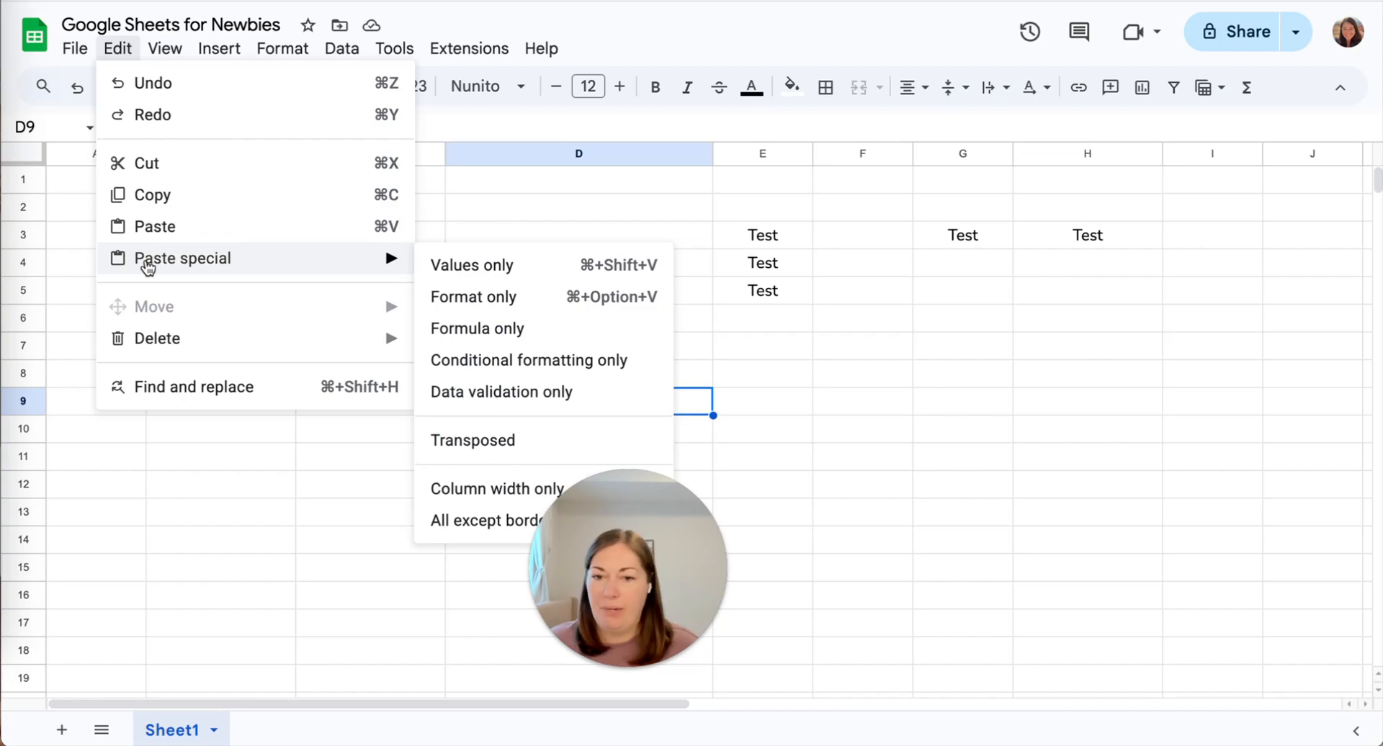
mouse_move(160, 340)
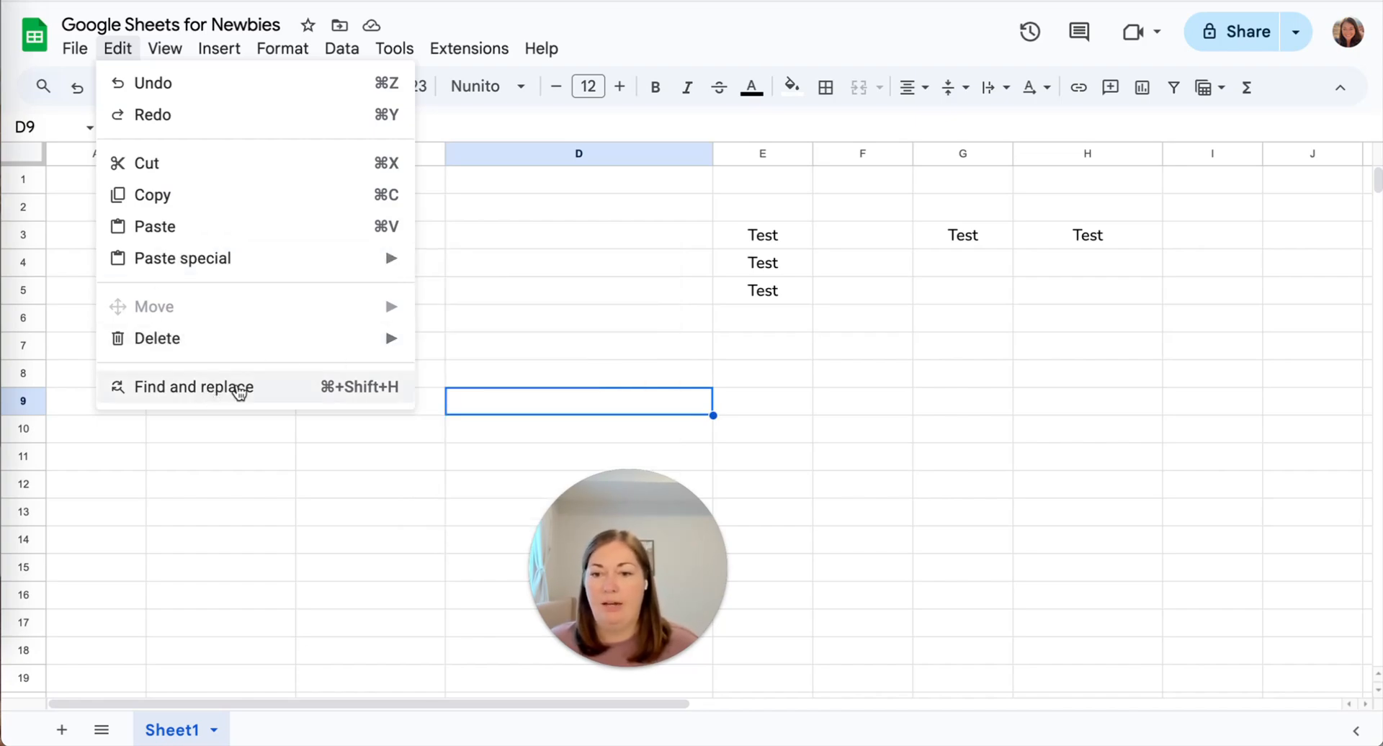
mouse_move(185, 49)
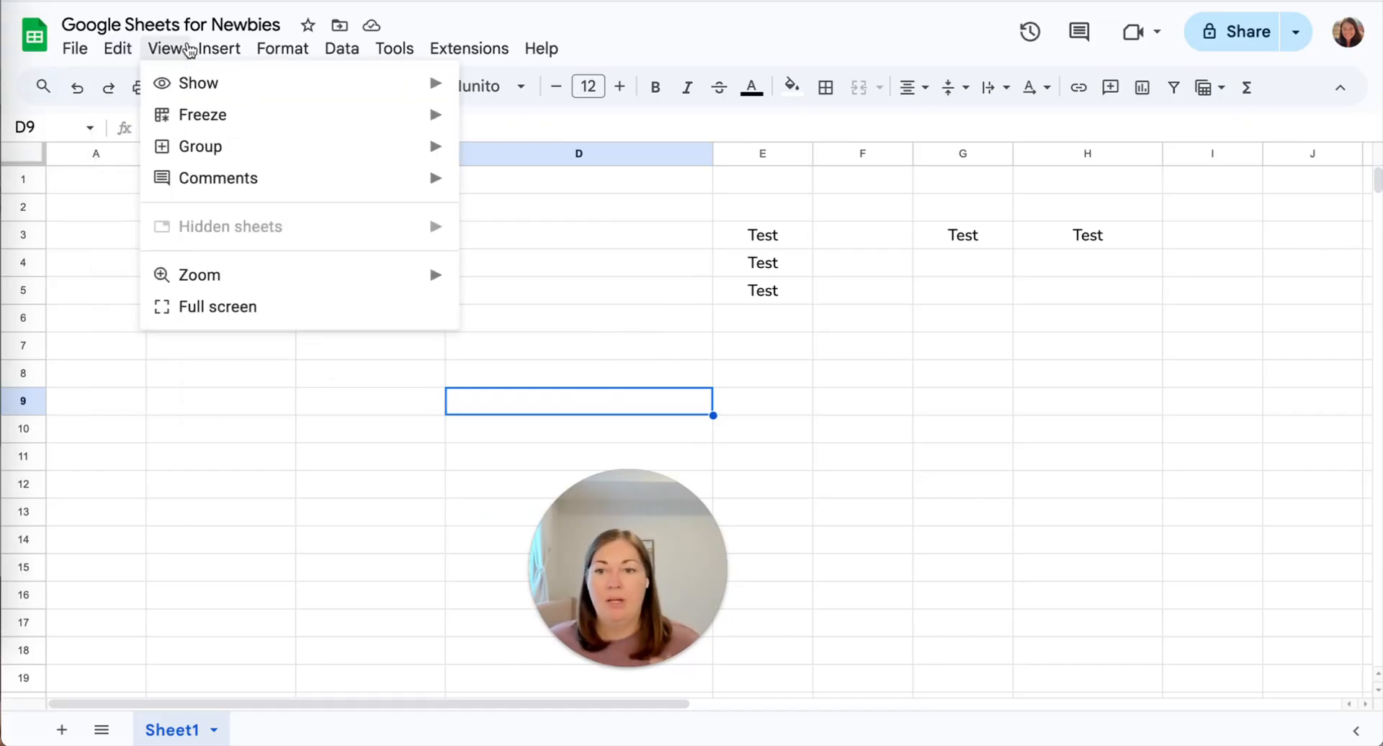
mouse_move(180, 81)
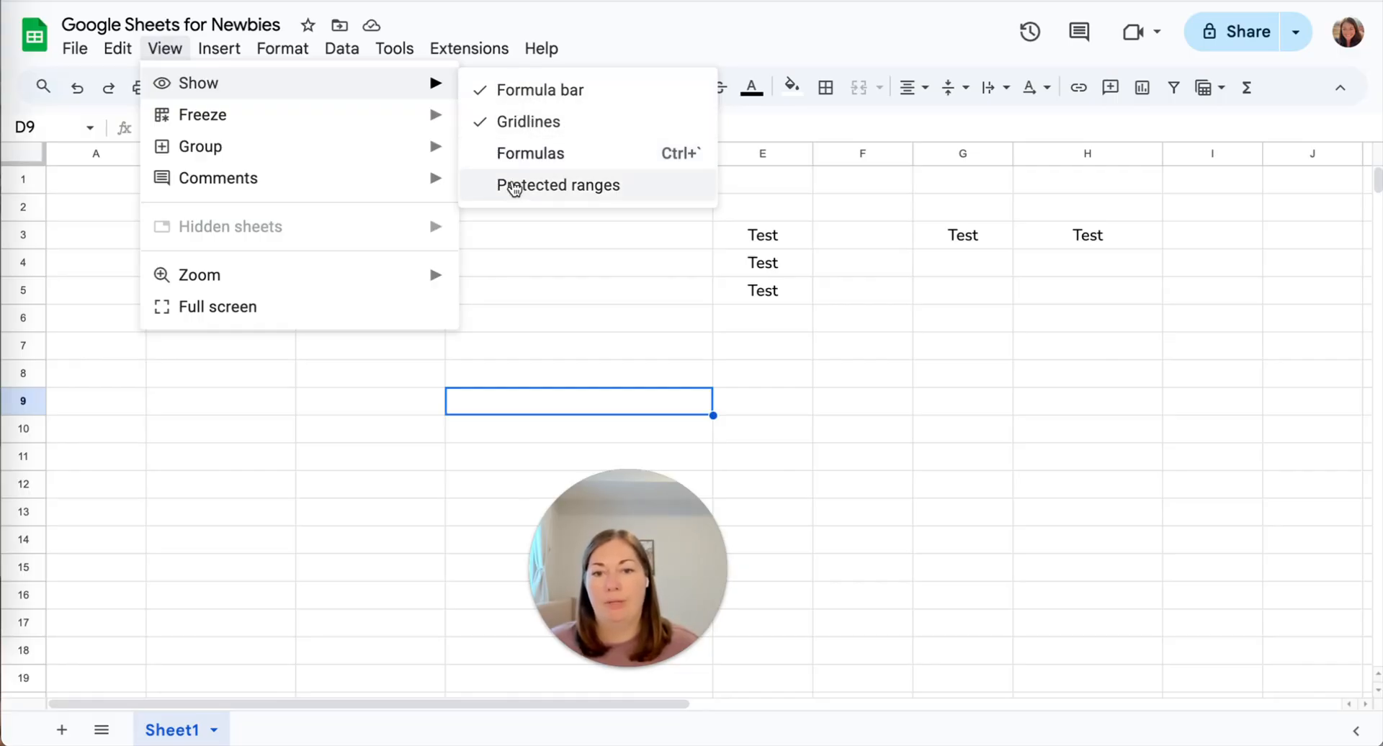
mouse_move(260, 124)
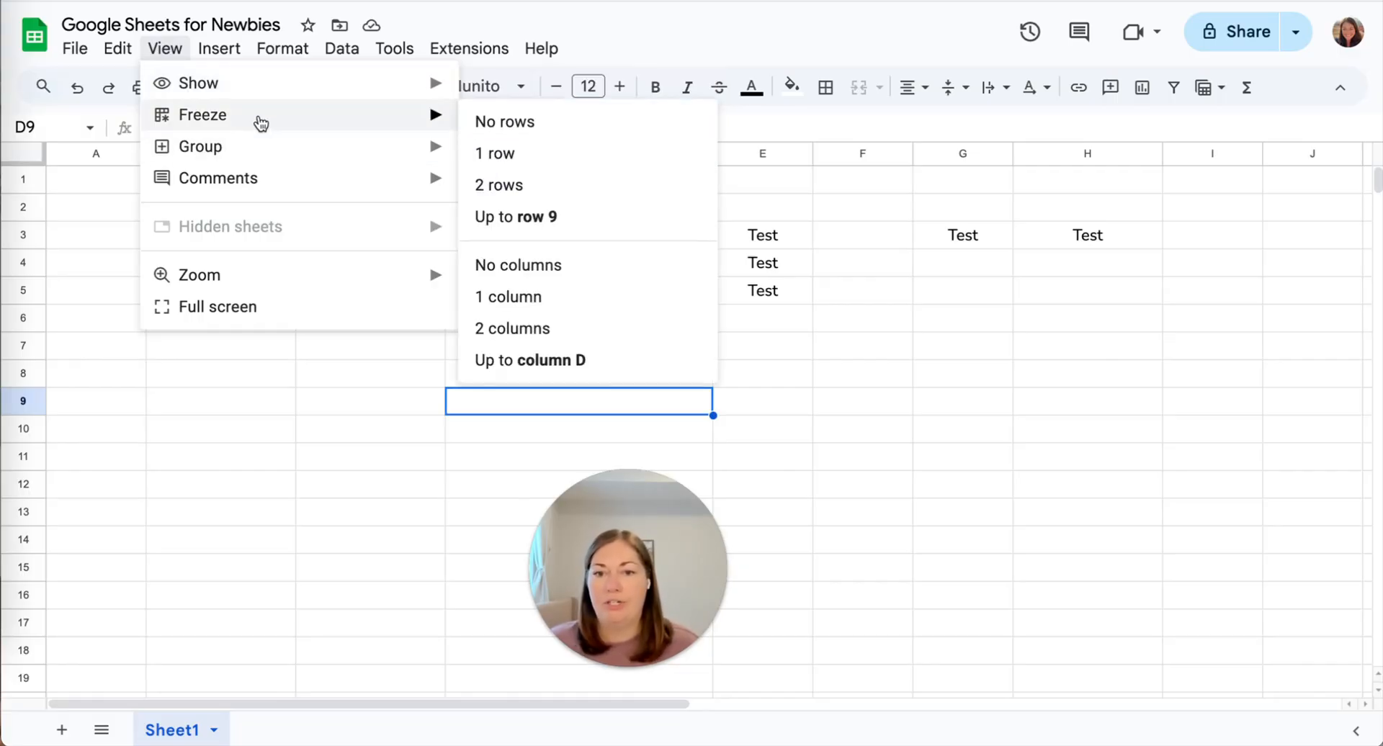
Freeze rows 1-4 via View > Freeze > Up to row 4, then test by scrolling.
left_click(80, 217)
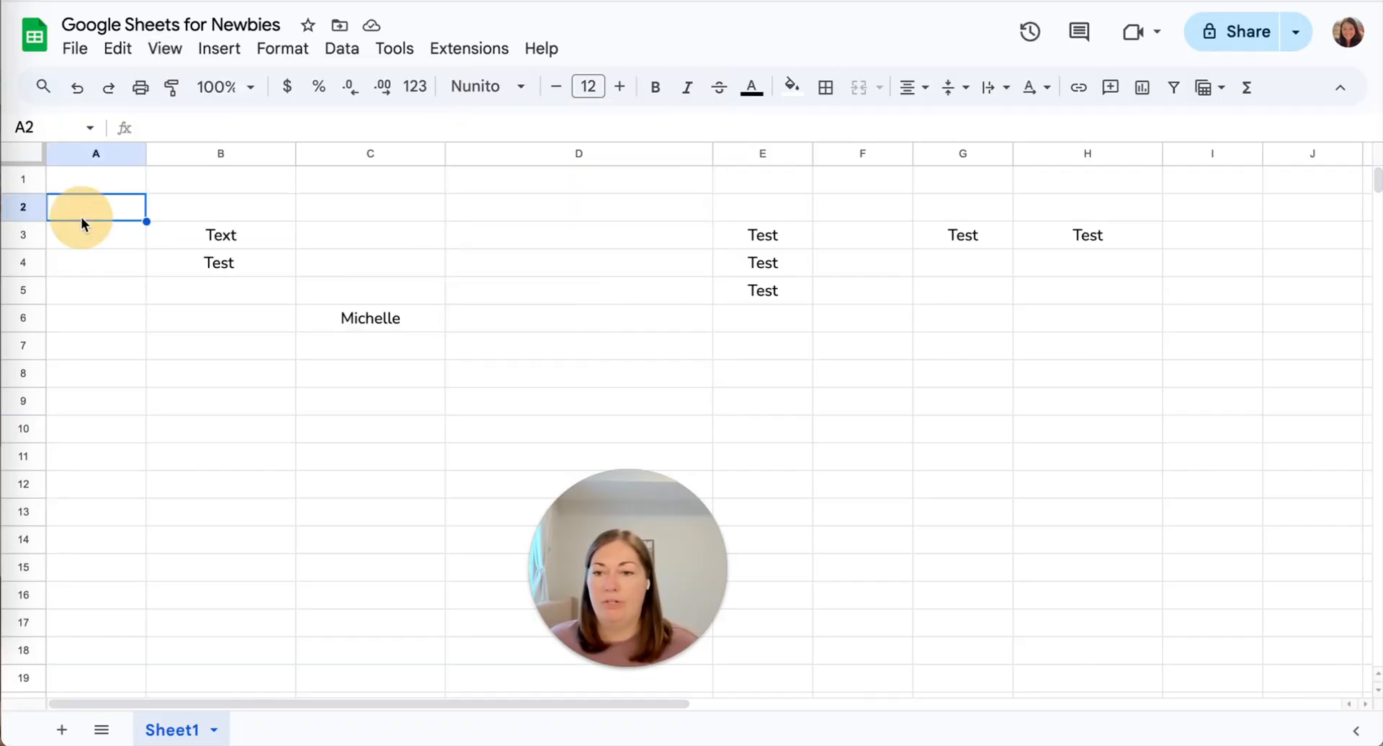
left_click(29, 263)
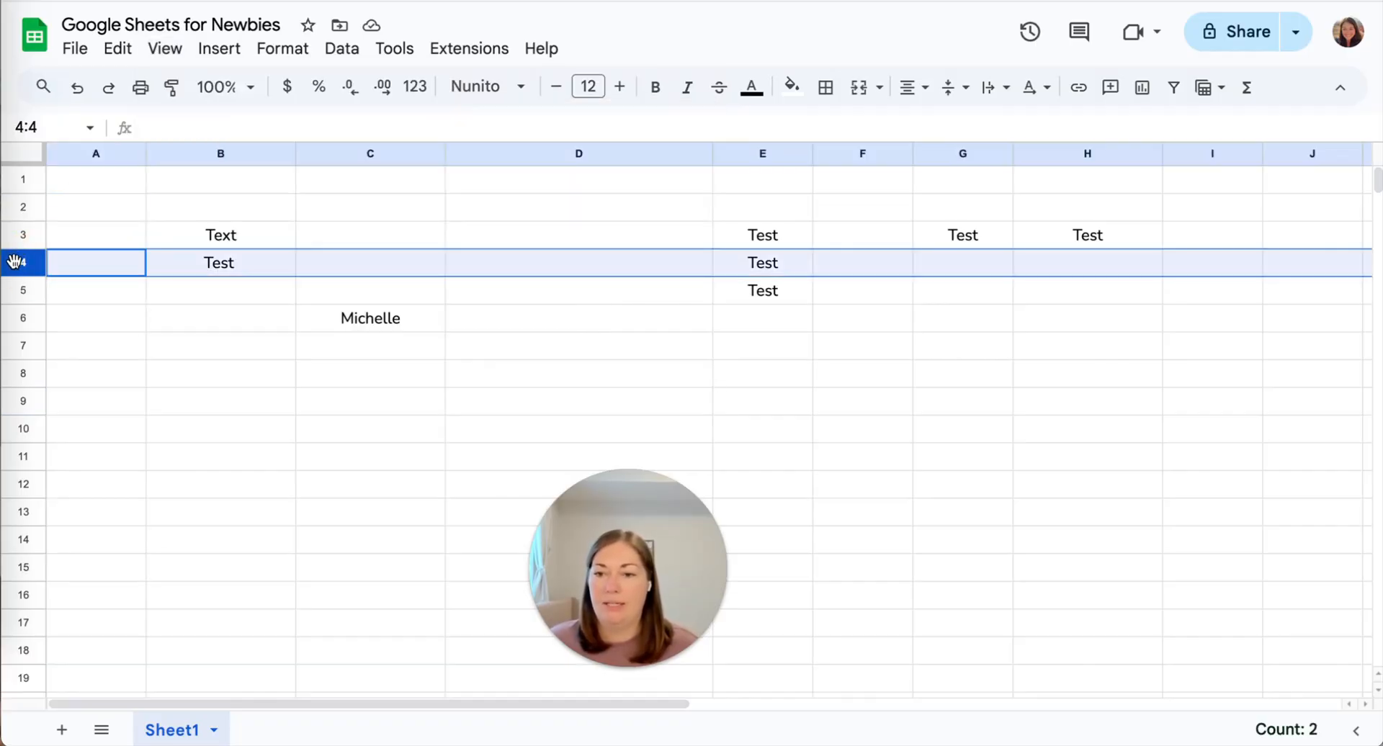
left_click(147, 58)
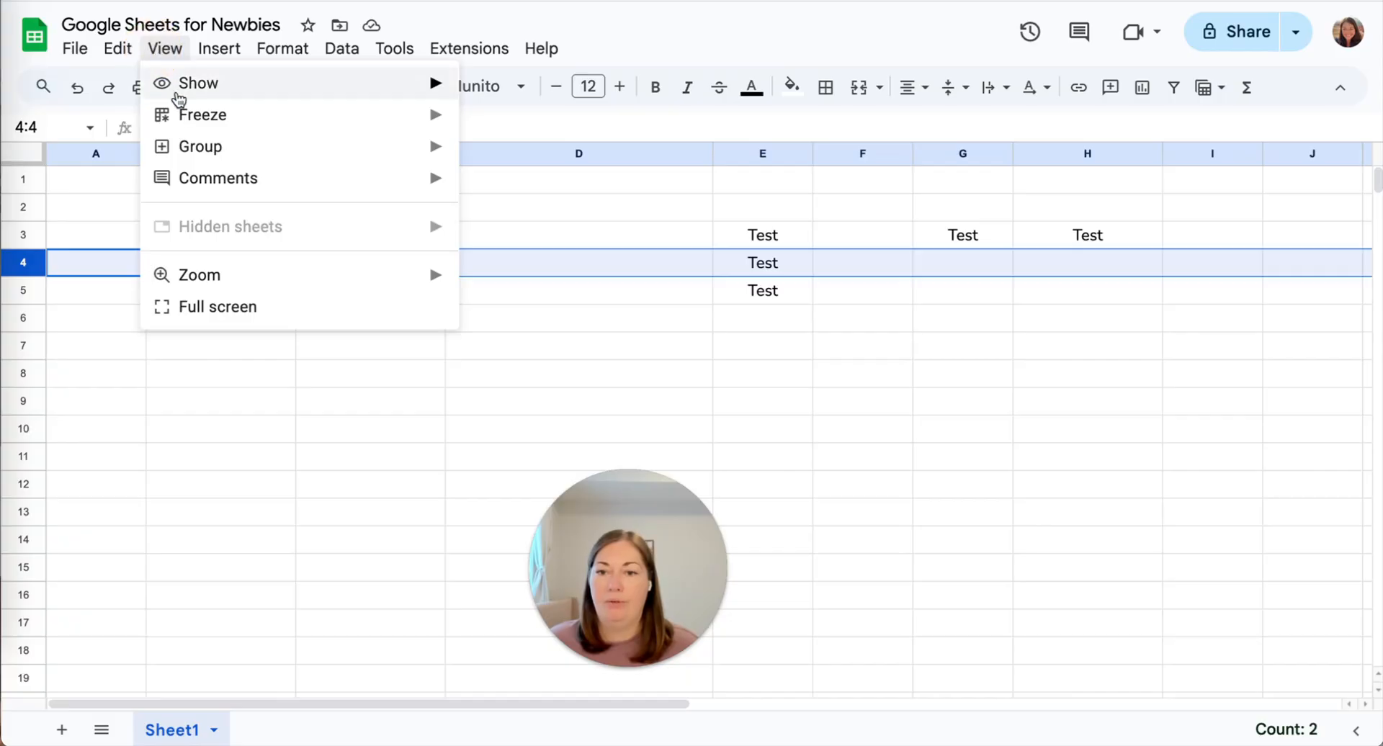
mouse_move(180, 114)
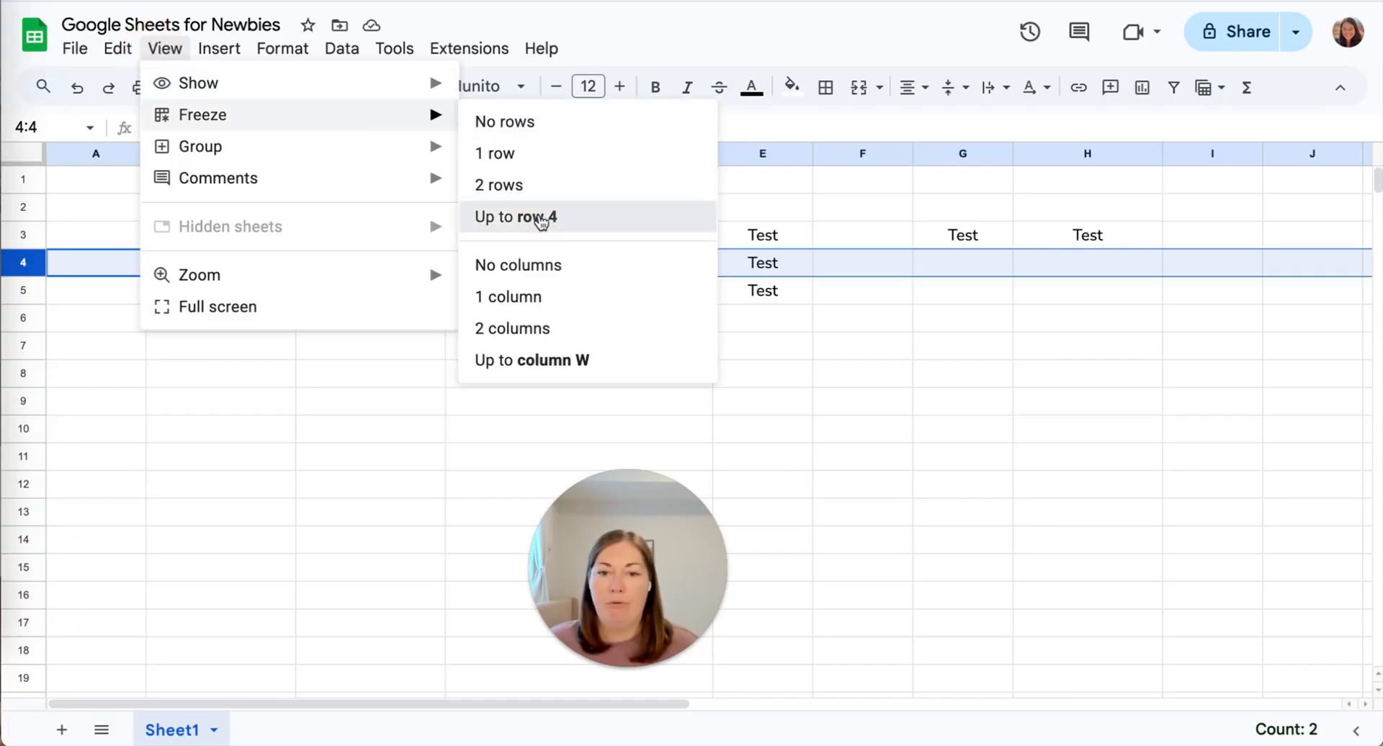
left_click(537, 216)
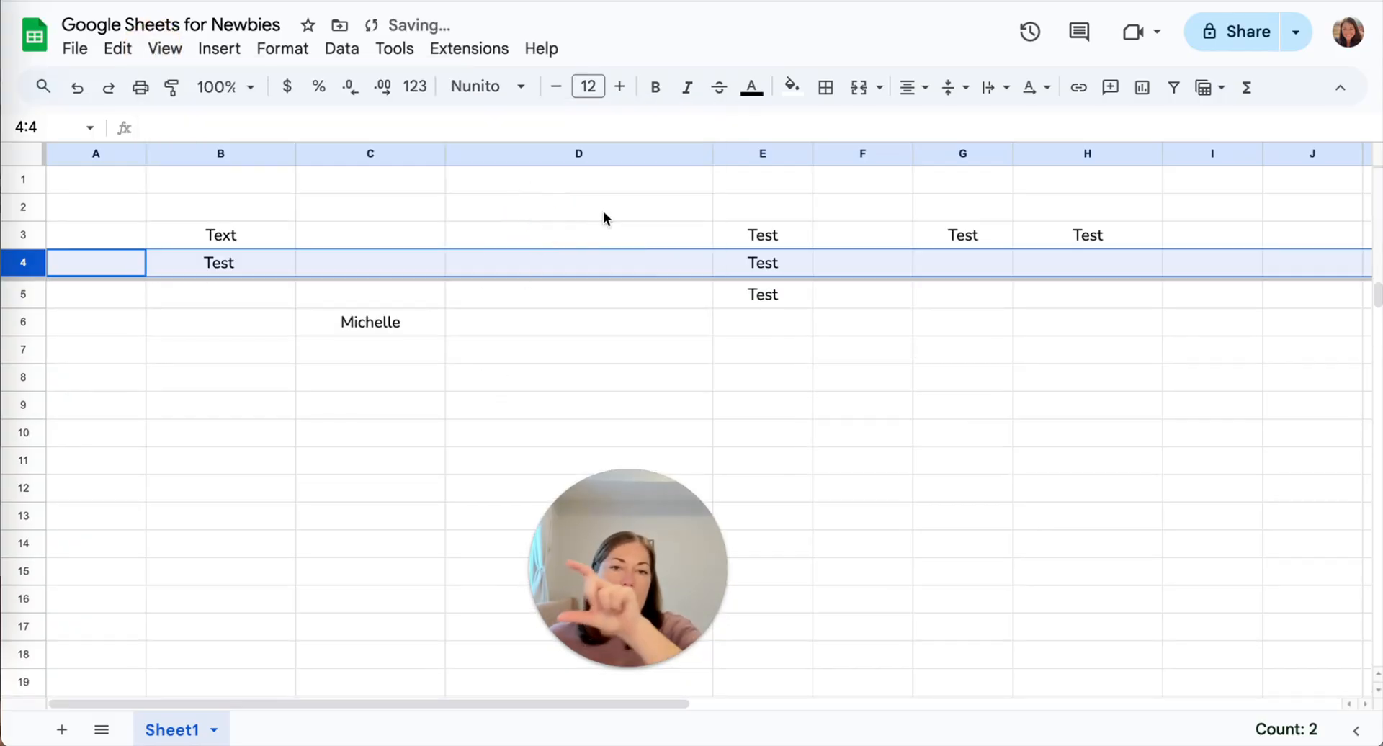
scroll(653, 349, "down", 8)
scroll(652, 353, "up", 8)
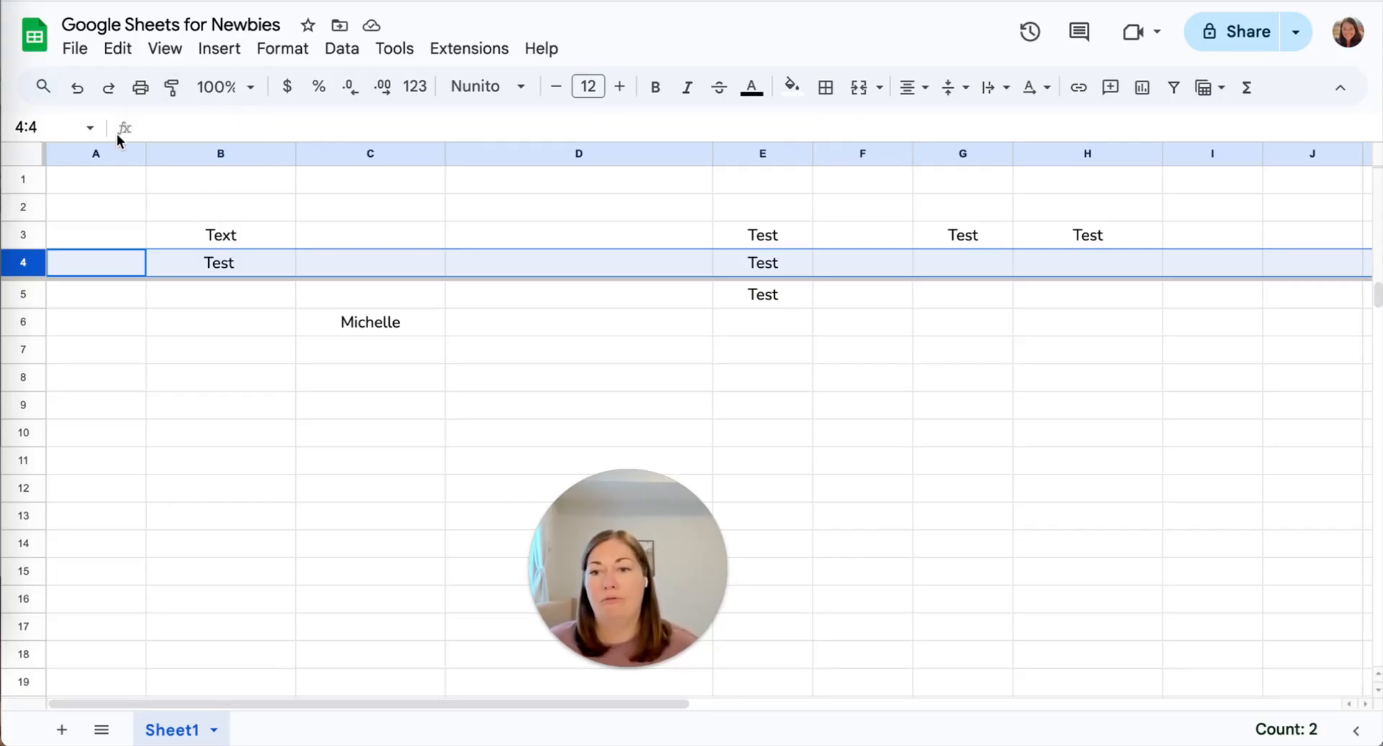
Freeze columns A through B using View > Freeze > Up to column B.
left_click(97, 154)
left_click(216, 153)
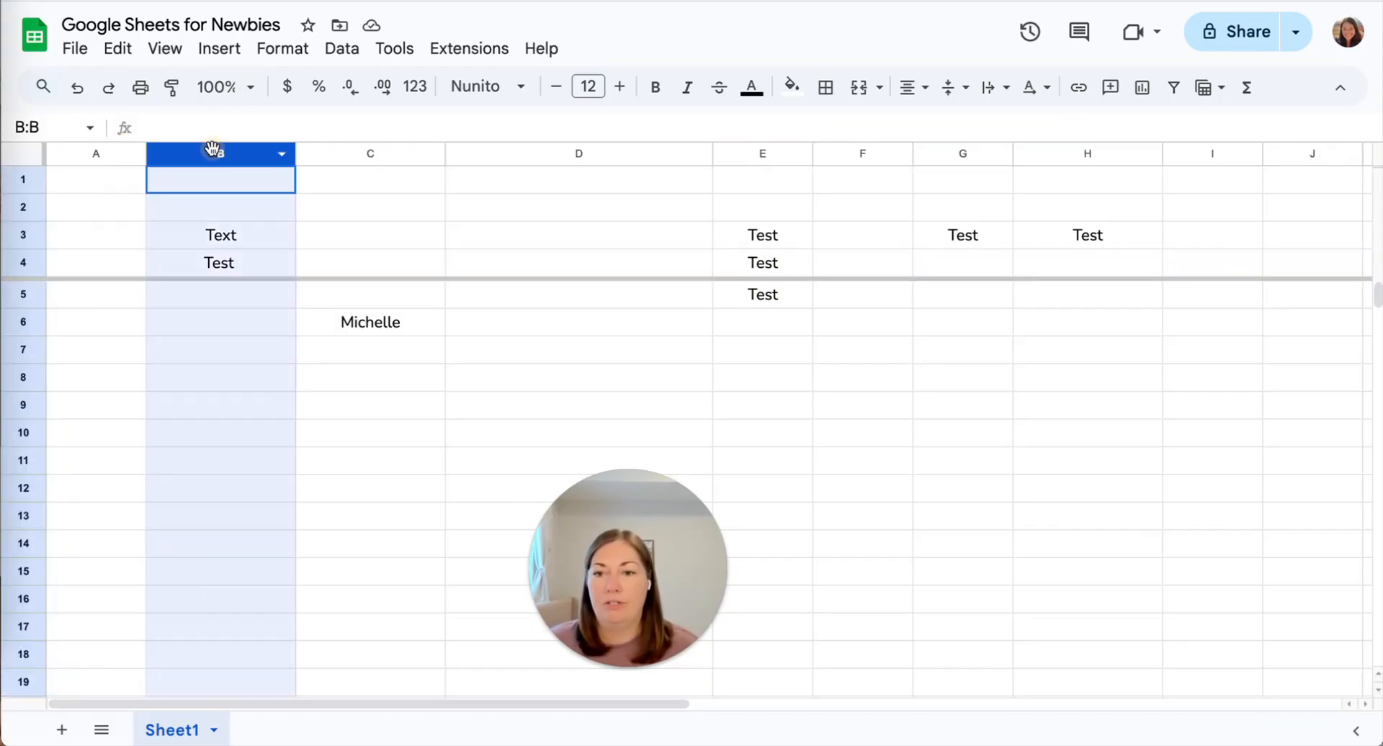
left_click(164, 48)
mouse_move(212, 114)
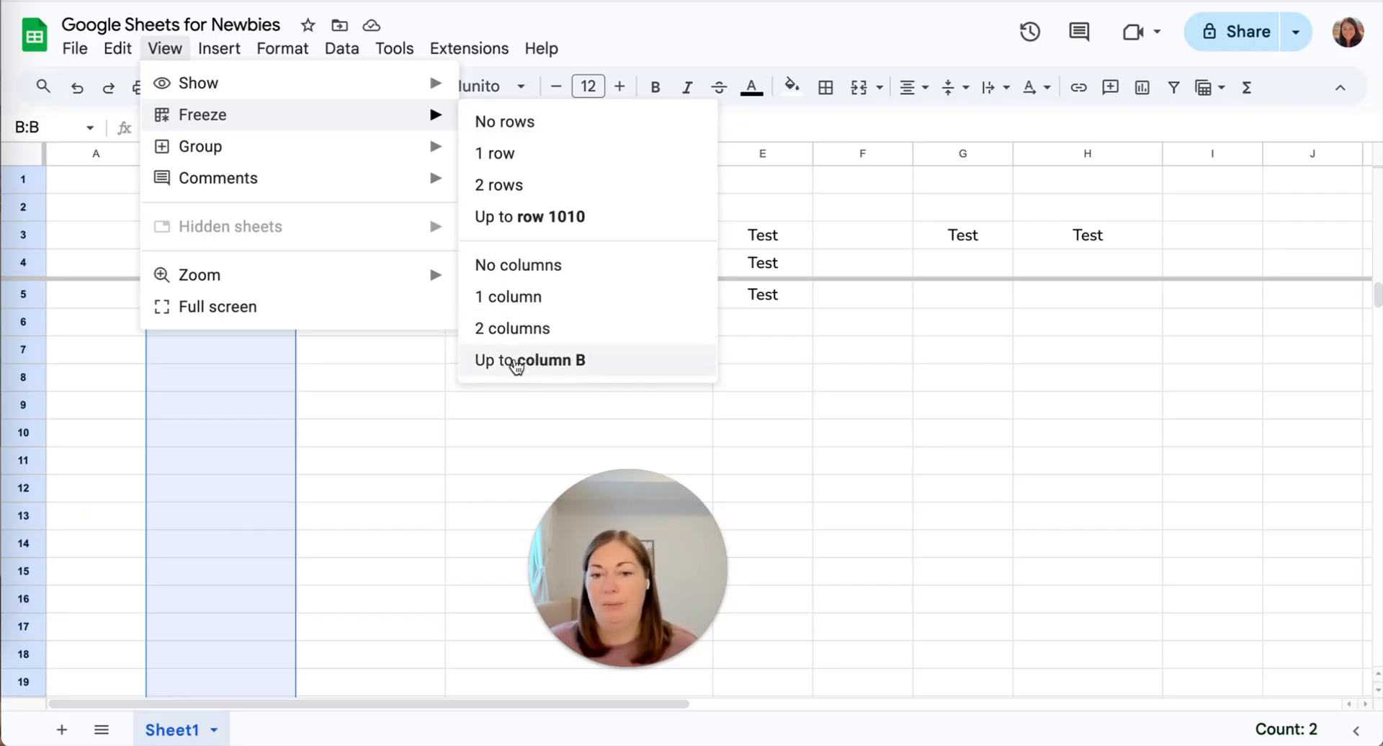
left_click(473, 348)
Drag the row and column freeze bars back to the edges to unfreeze everything.
left_click(275, 344)
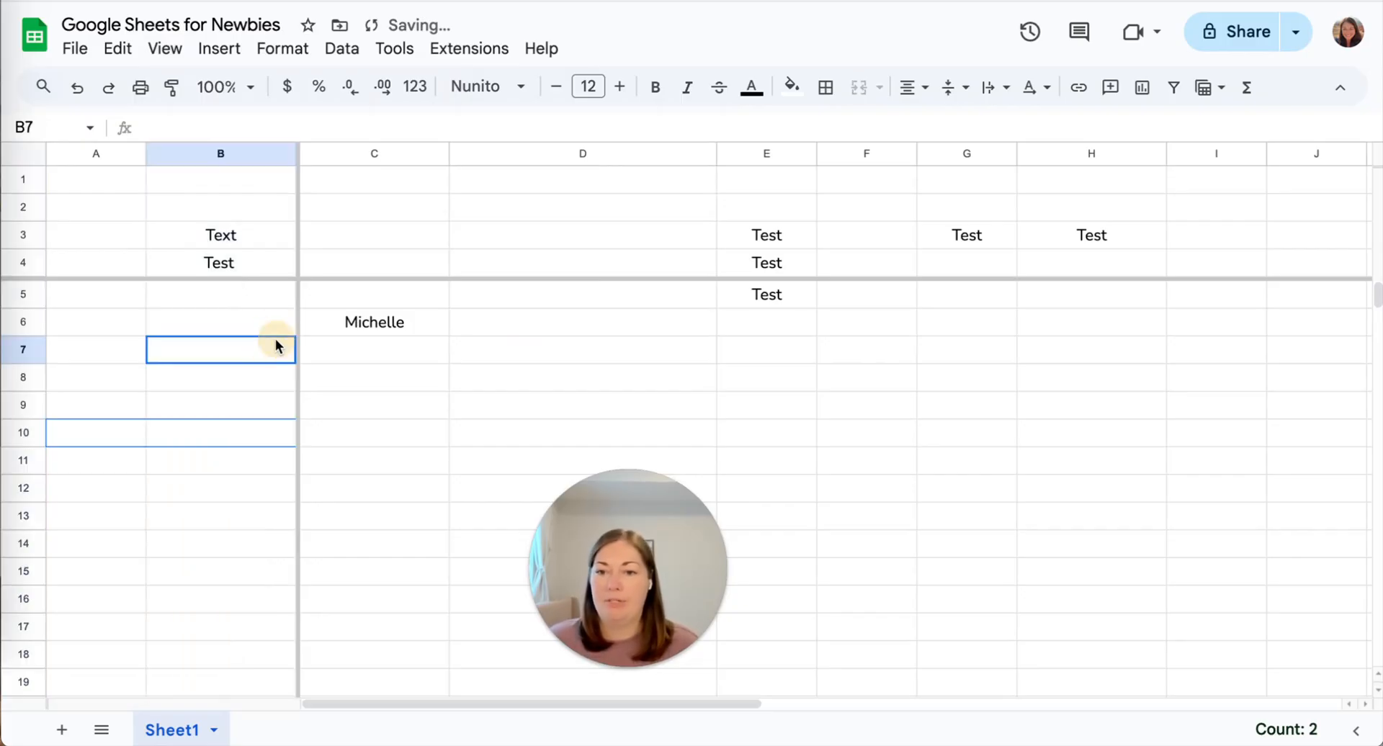
scroll(525, 382, "right", 3)
scroll(525, 378, "right", 5)
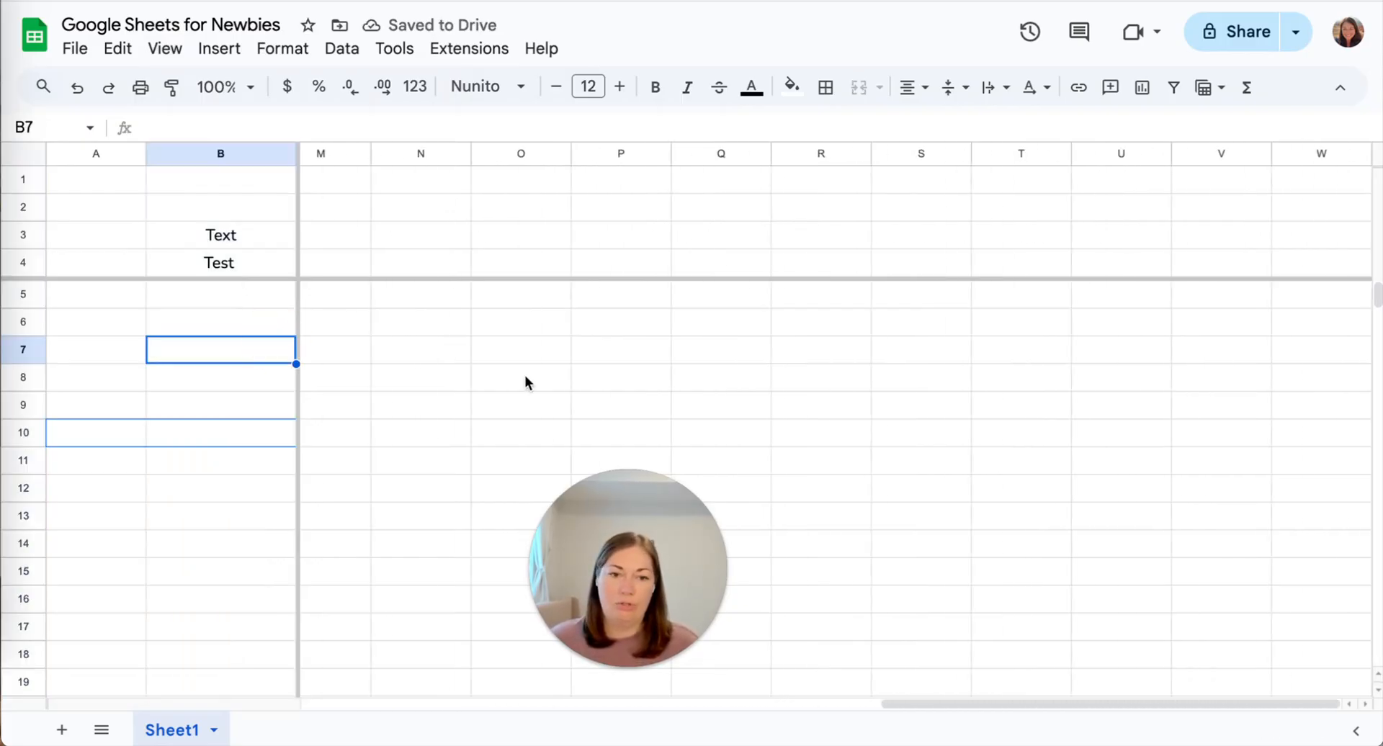
scroll(525, 379, "left", 6)
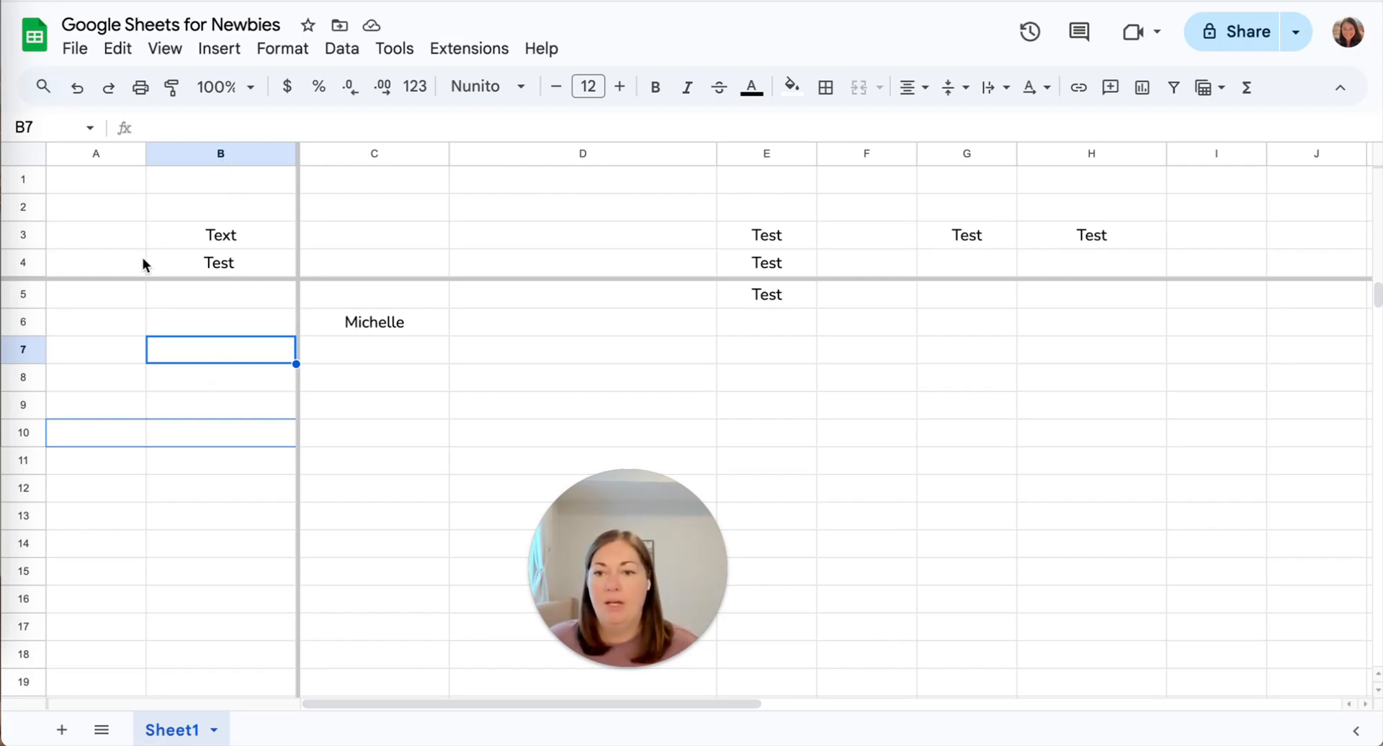
left_click_drag(87, 278, 88, 152)
left_click_drag(297, 229, 19, 224)
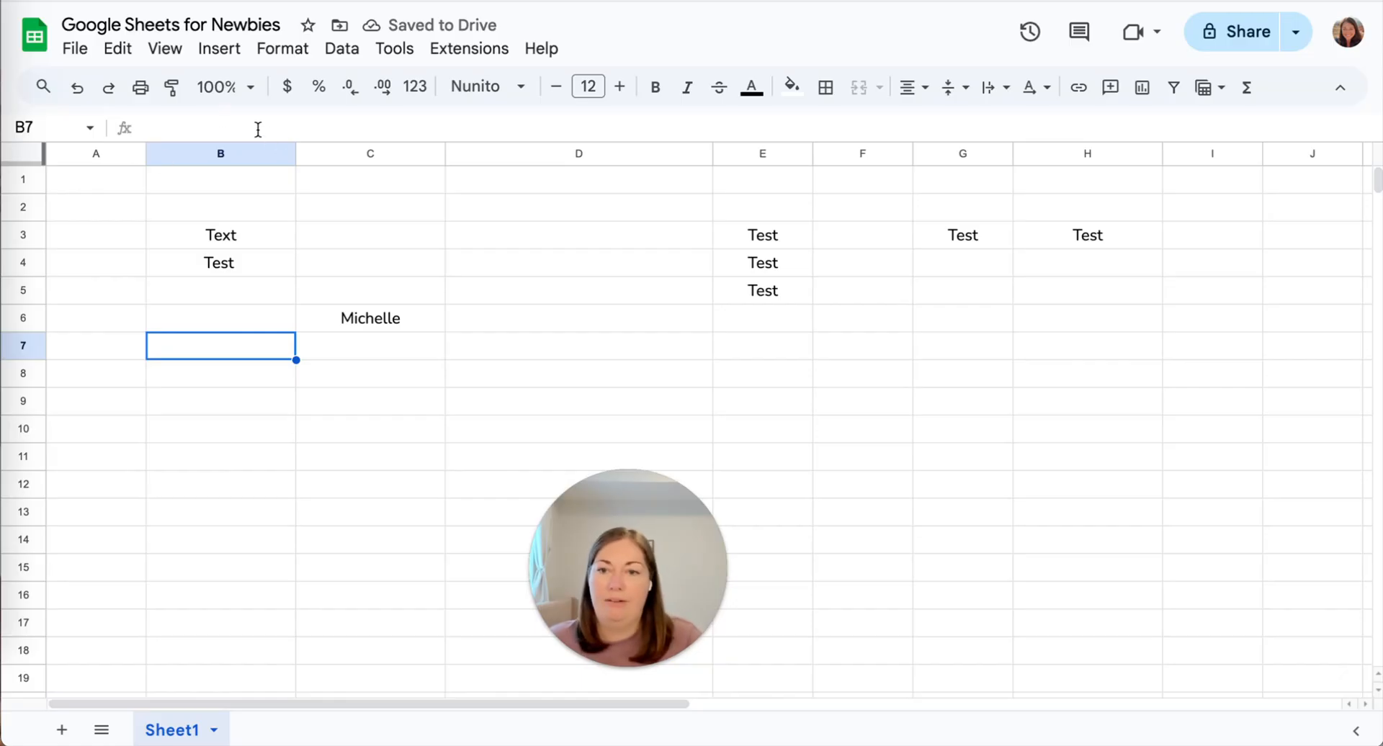
left_click(173, 49)
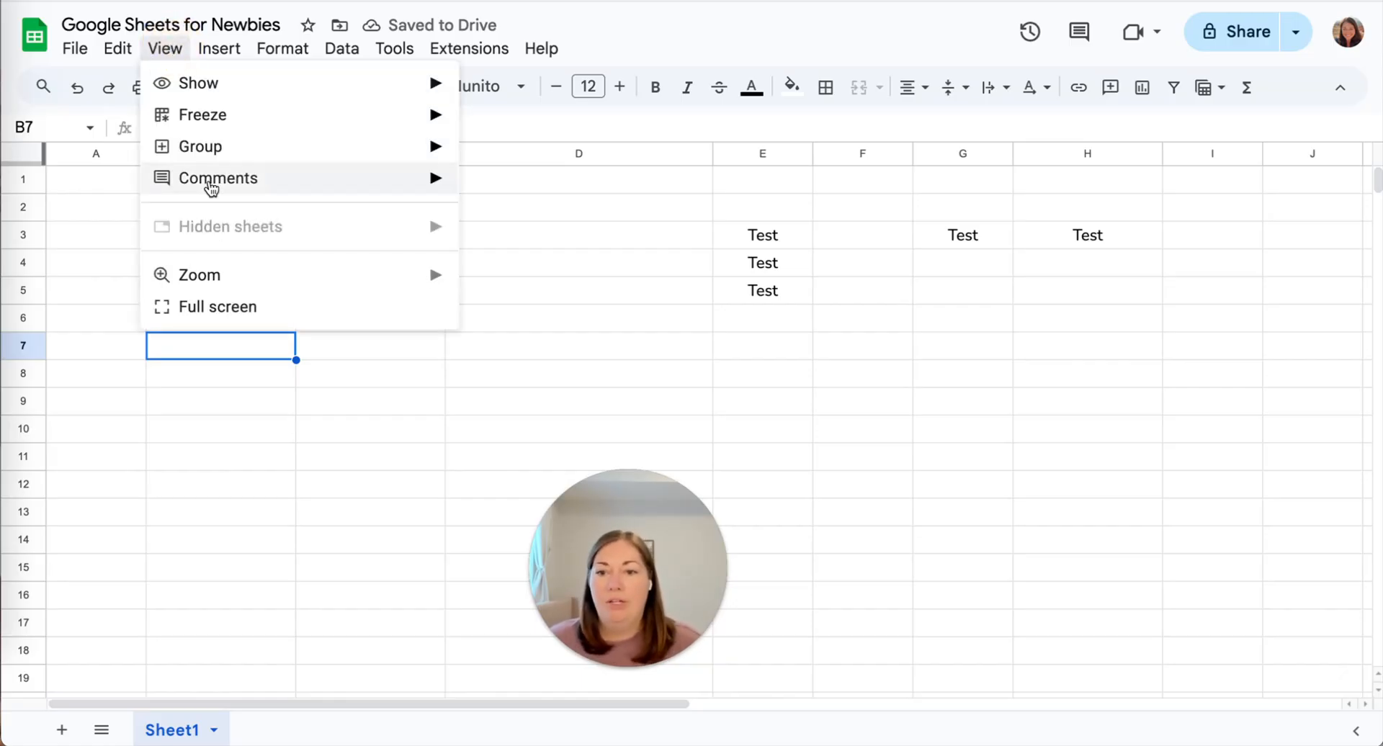
mouse_move(205, 285)
left_click(119, 209)
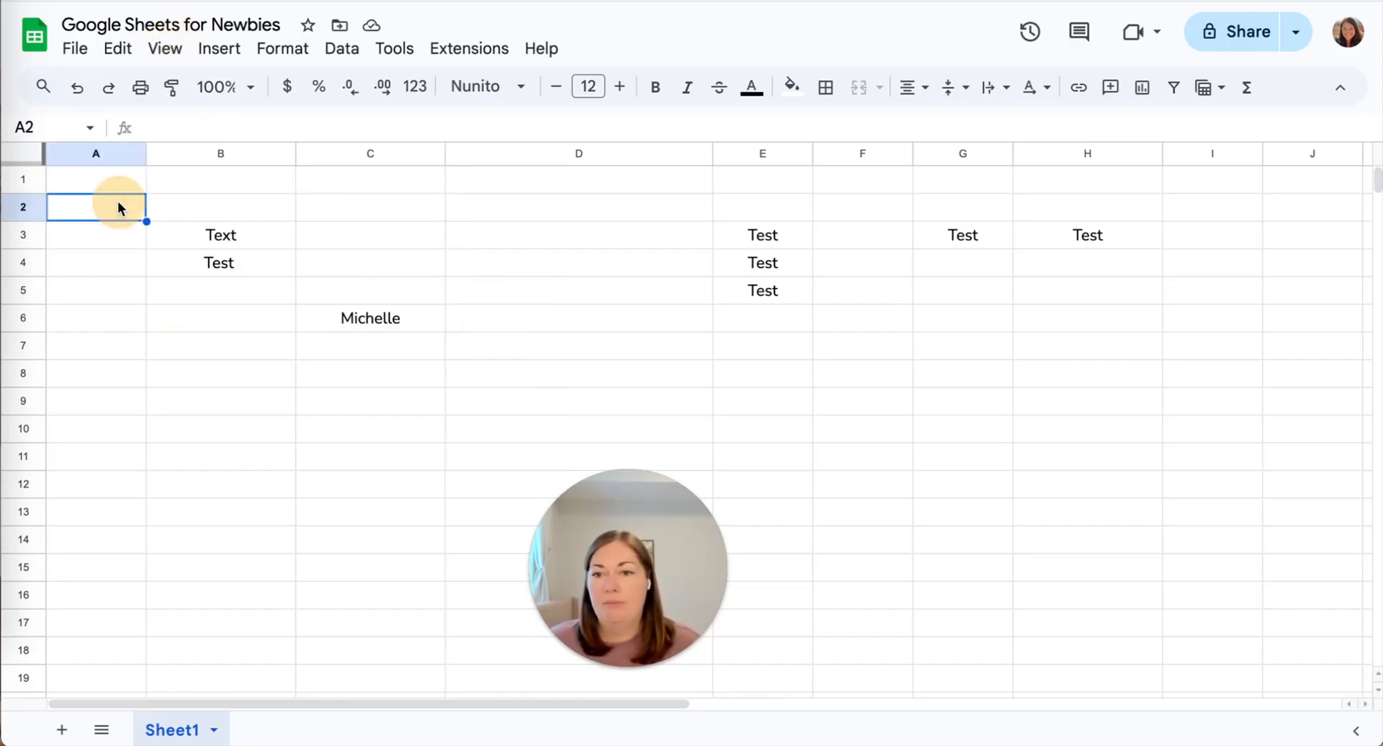
left_click(219, 50)
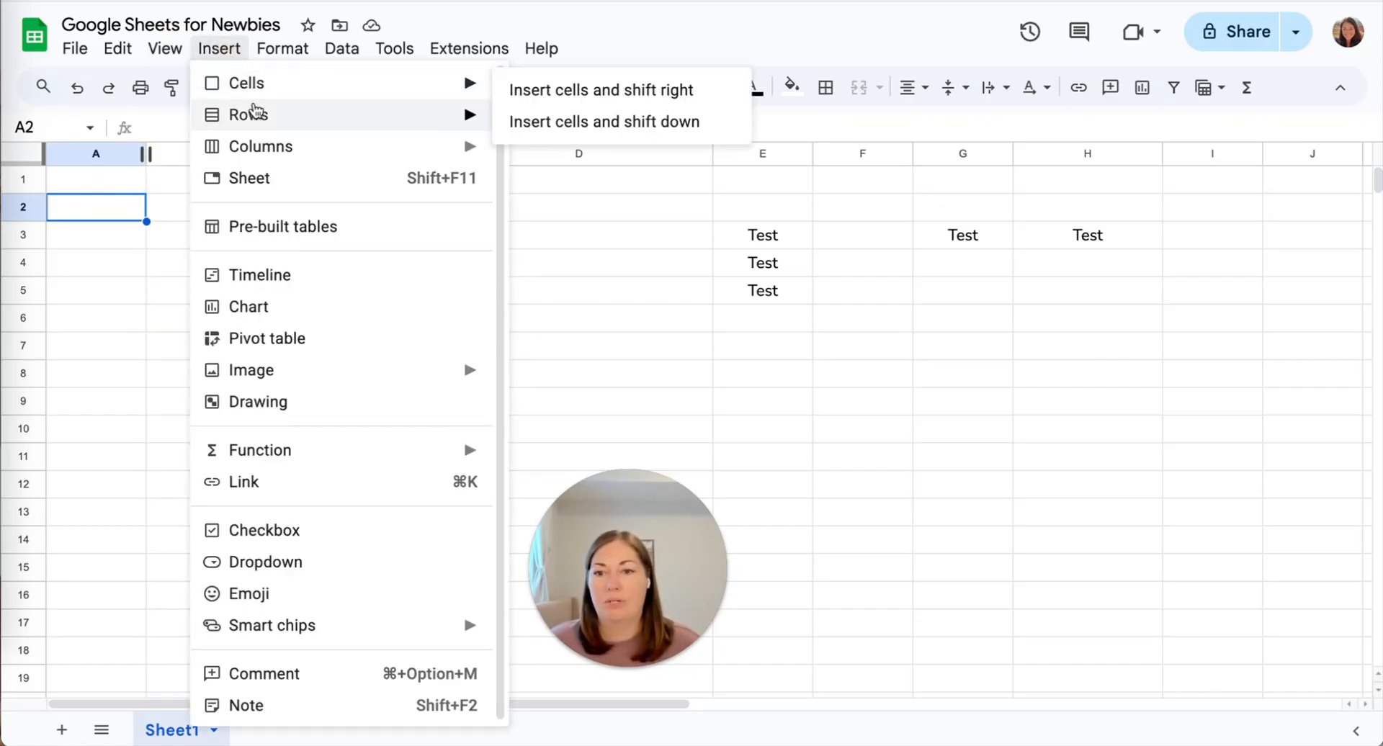
mouse_move(263, 157)
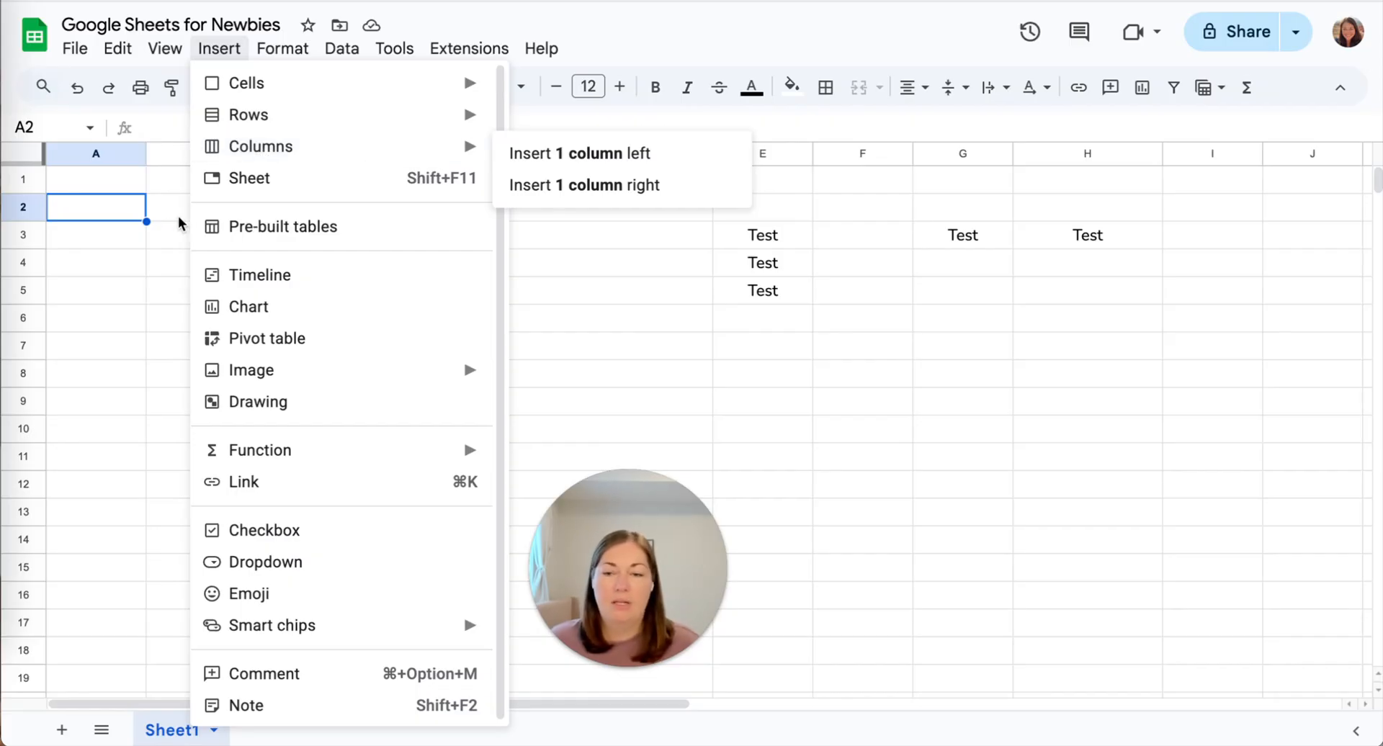
left_click(185, 239)
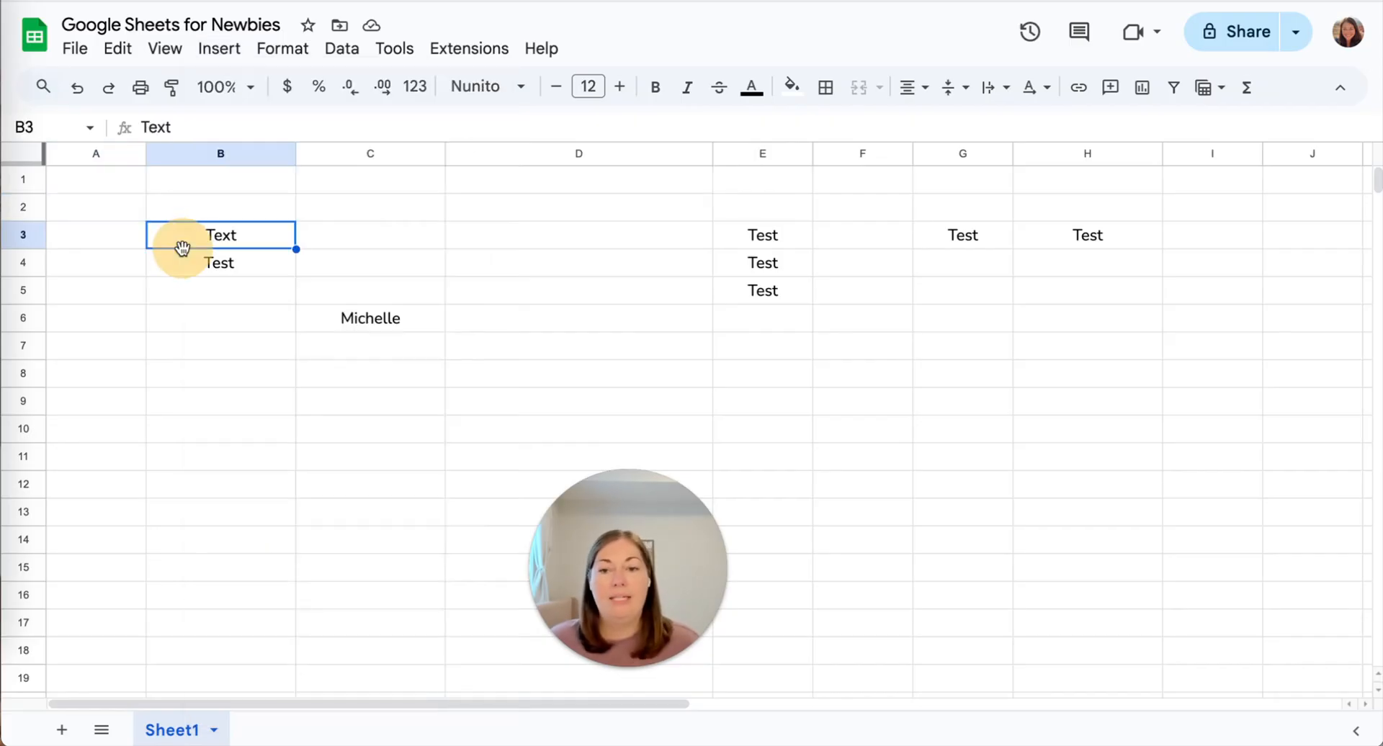
left_click(227, 151)
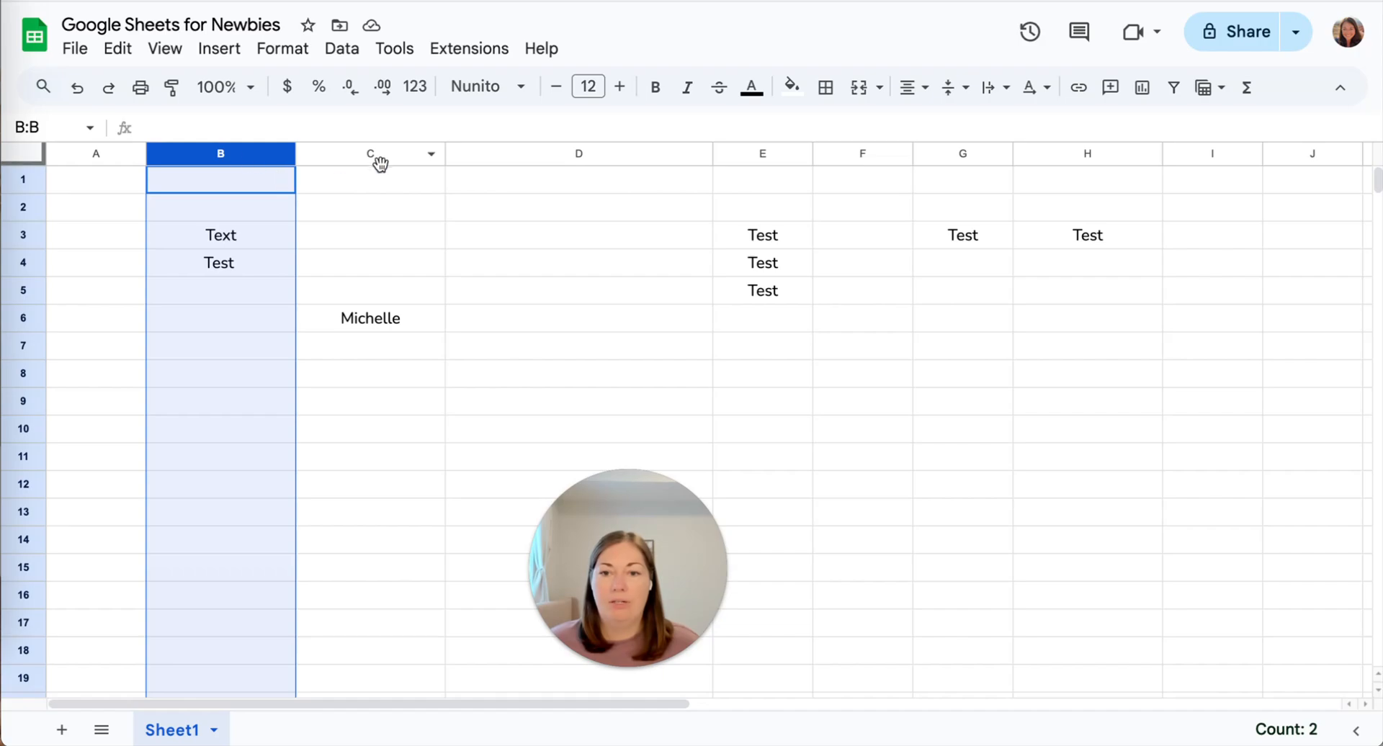
Select columns B–F and insert 5 blank columns right, creating new columns G–K.
left_click(867, 156, "shift")
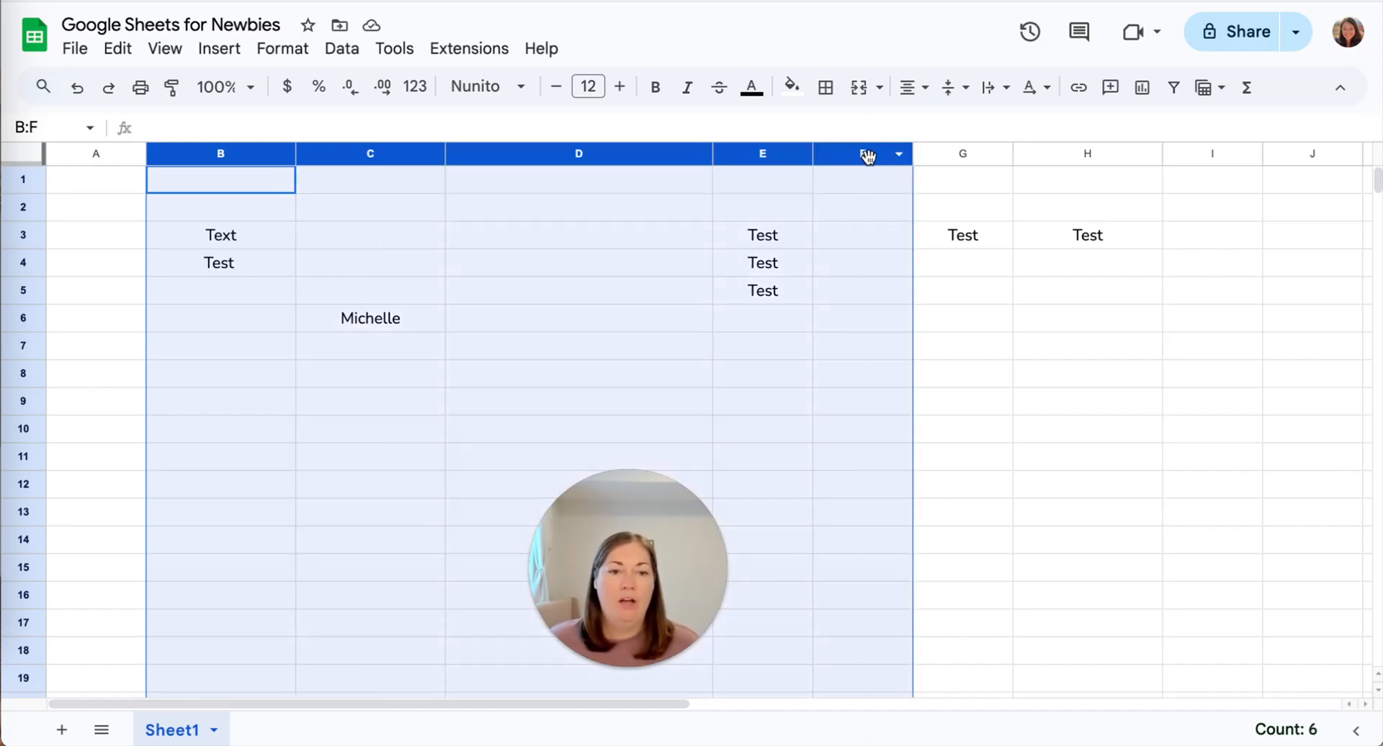
right_click(868, 155)
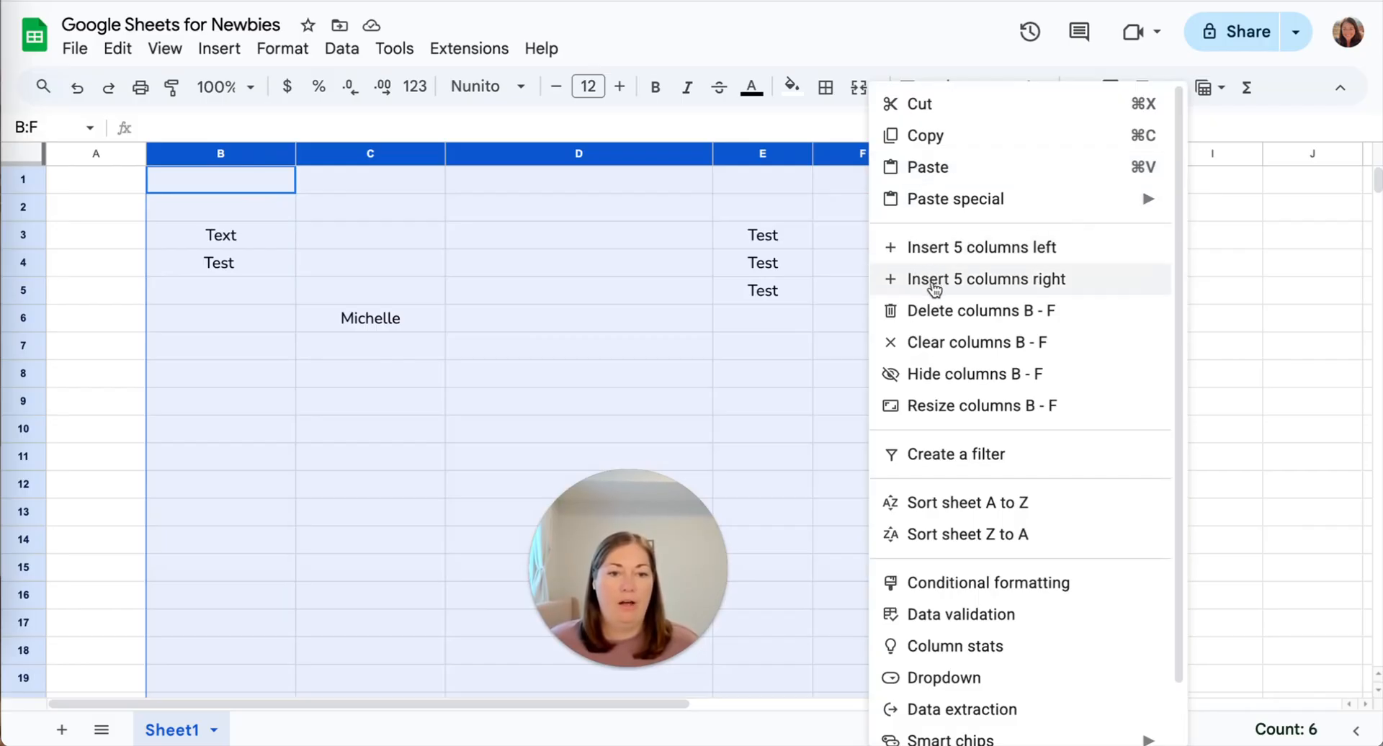
left_click(936, 286)
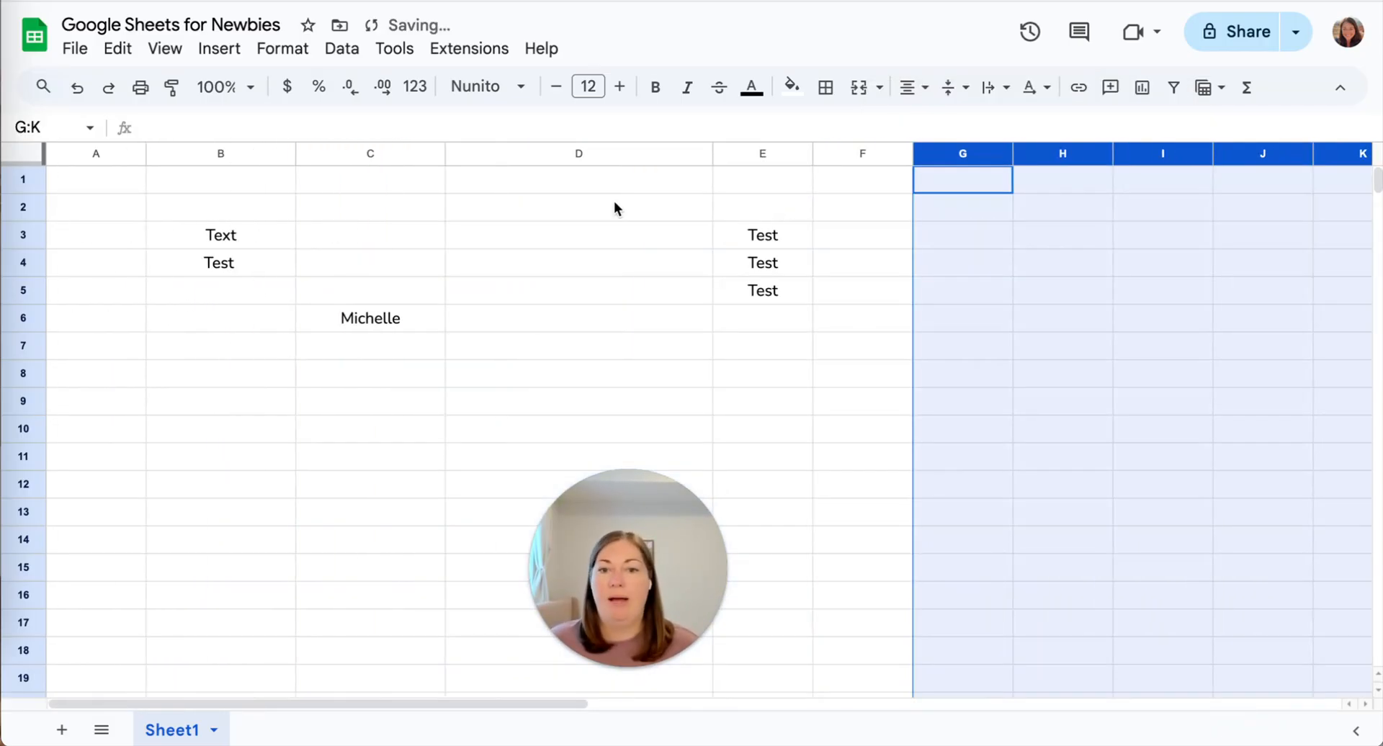
left_click(602, 199)
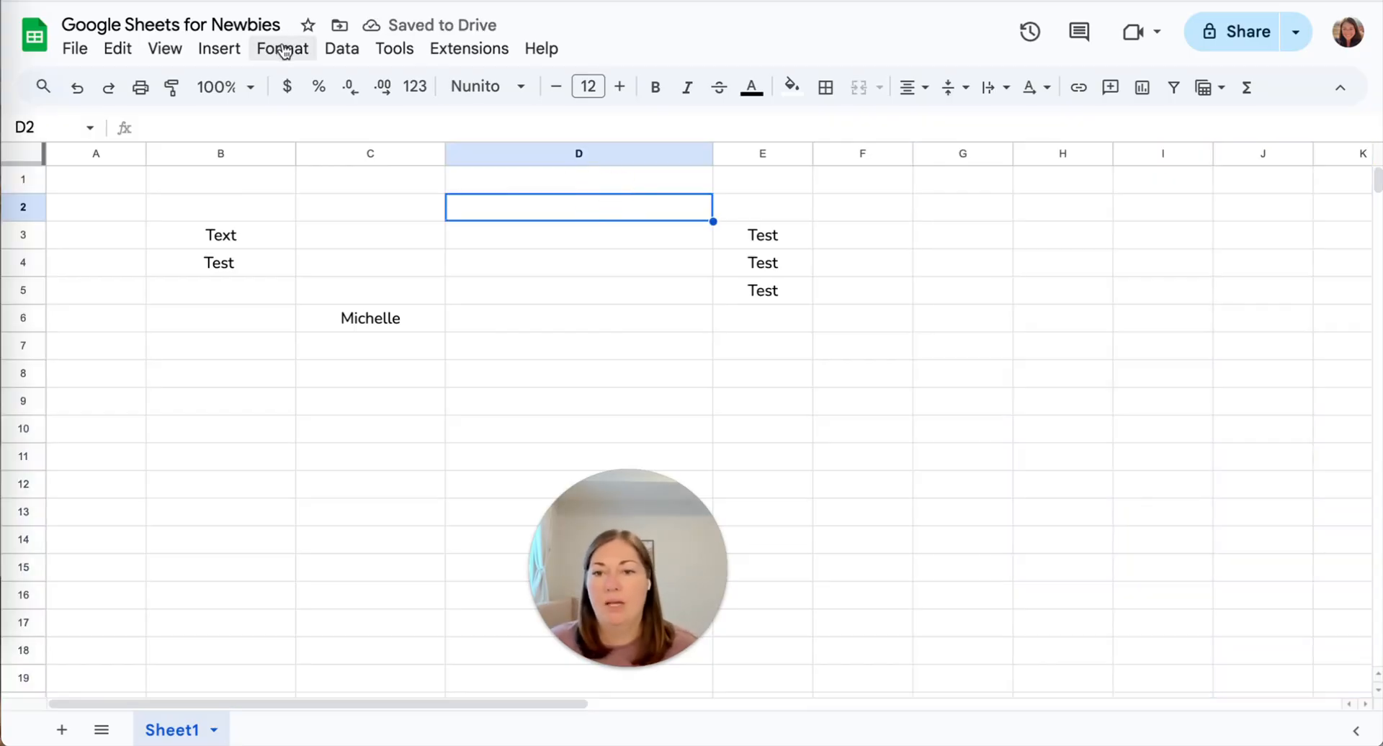
Browse the Insert and Format menus, close them, and select cell D6.
left_click(218, 49)
mouse_move(277, 380)
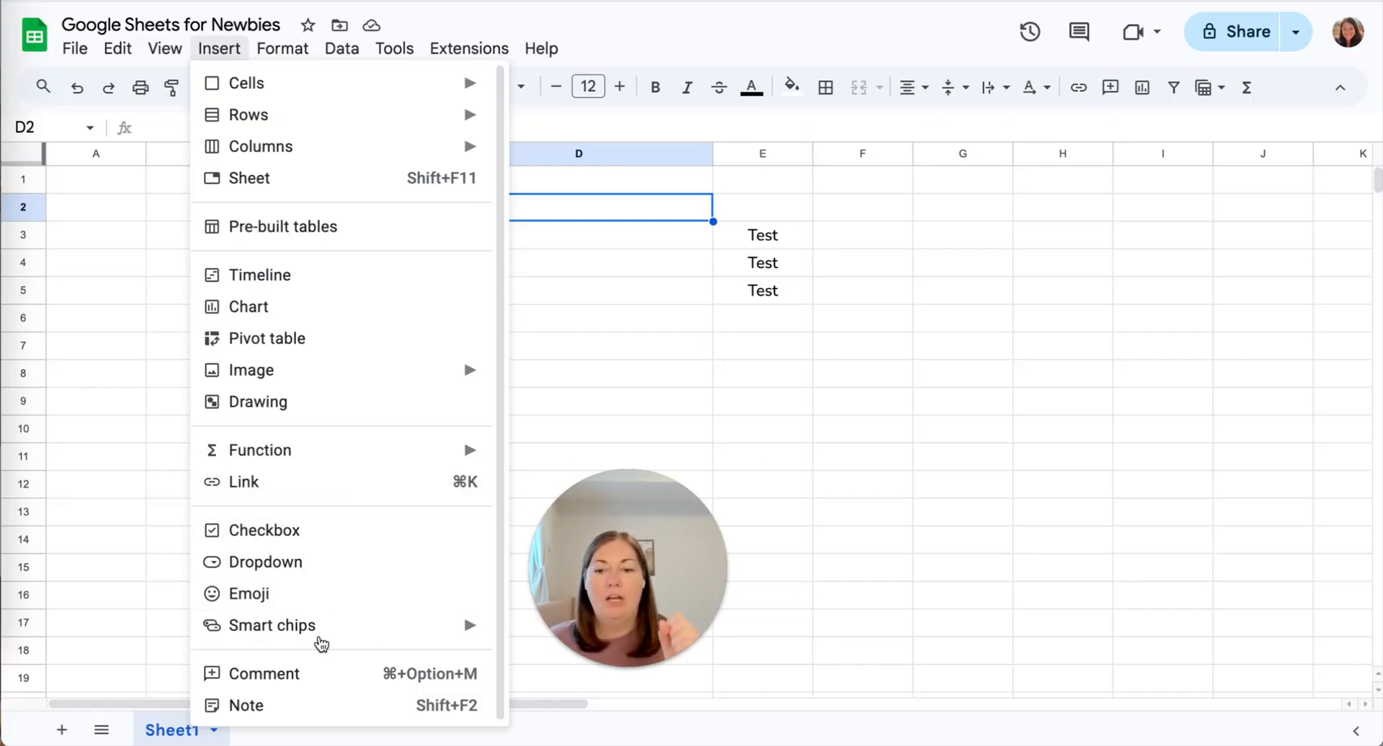
mouse_move(304, 54)
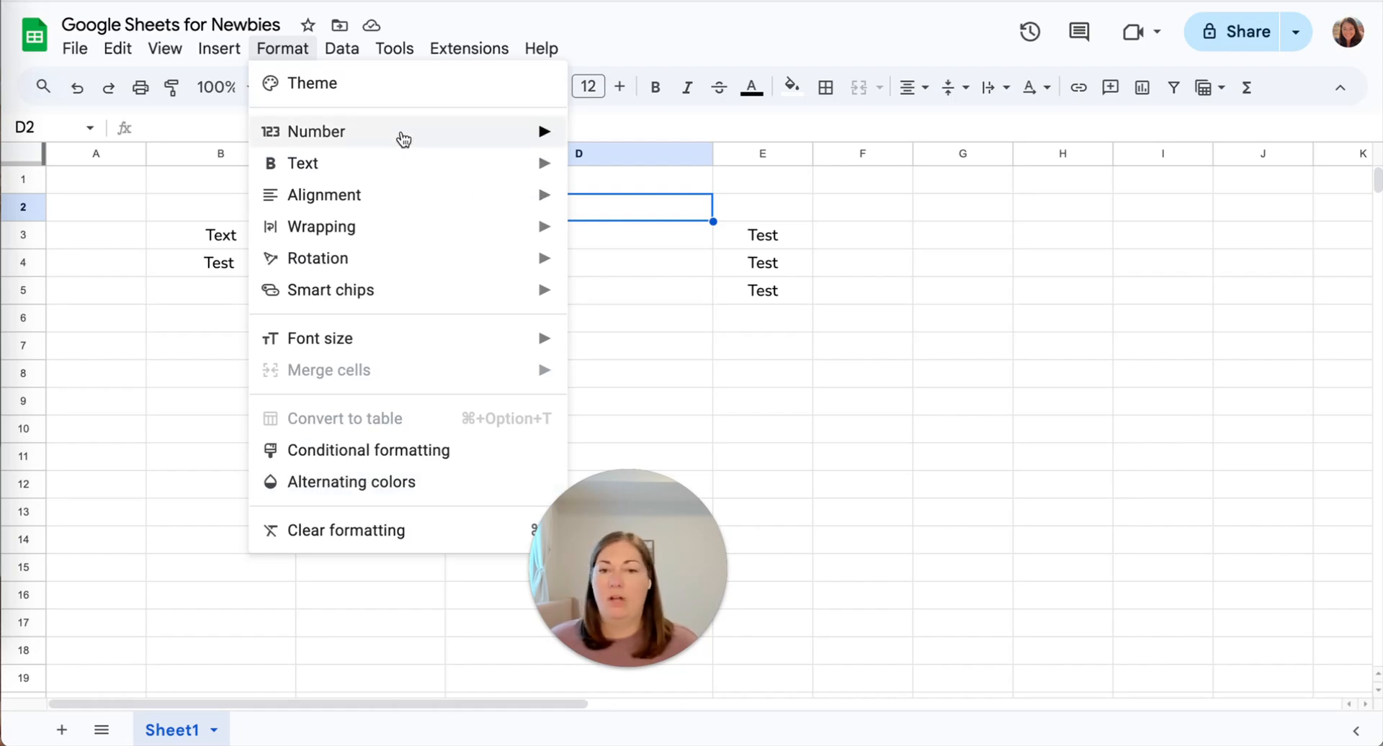
left_click(670, 19)
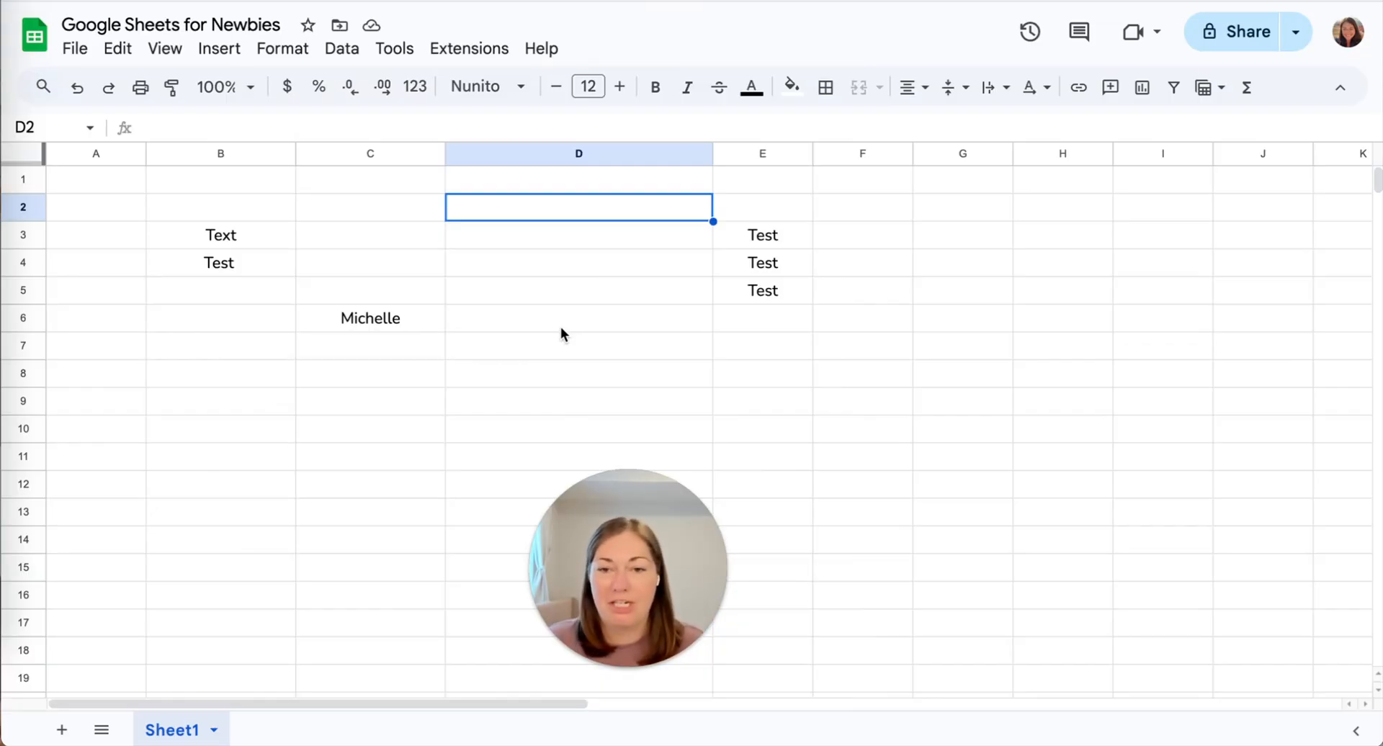
left_click(481, 327)
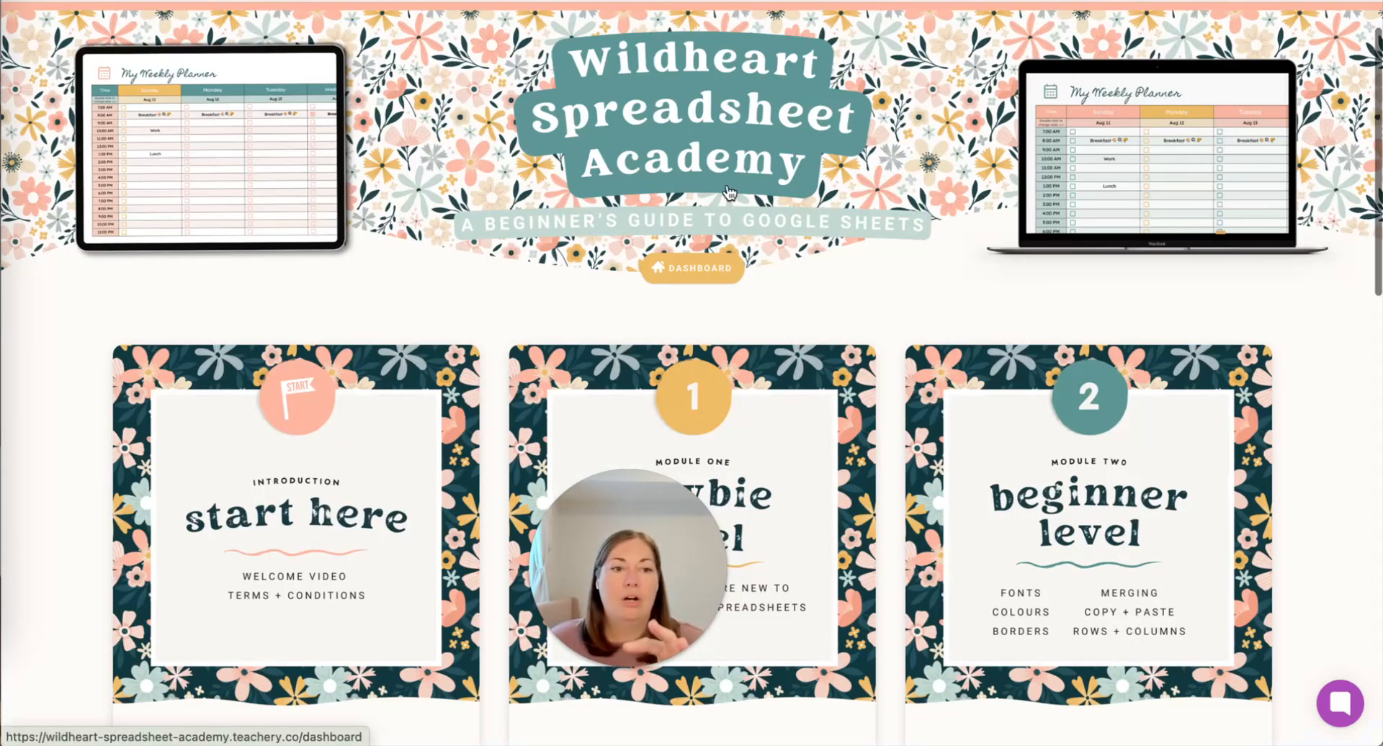
scroll(729, 193, "down", 2)
scroll(729, 192, "down", 3)
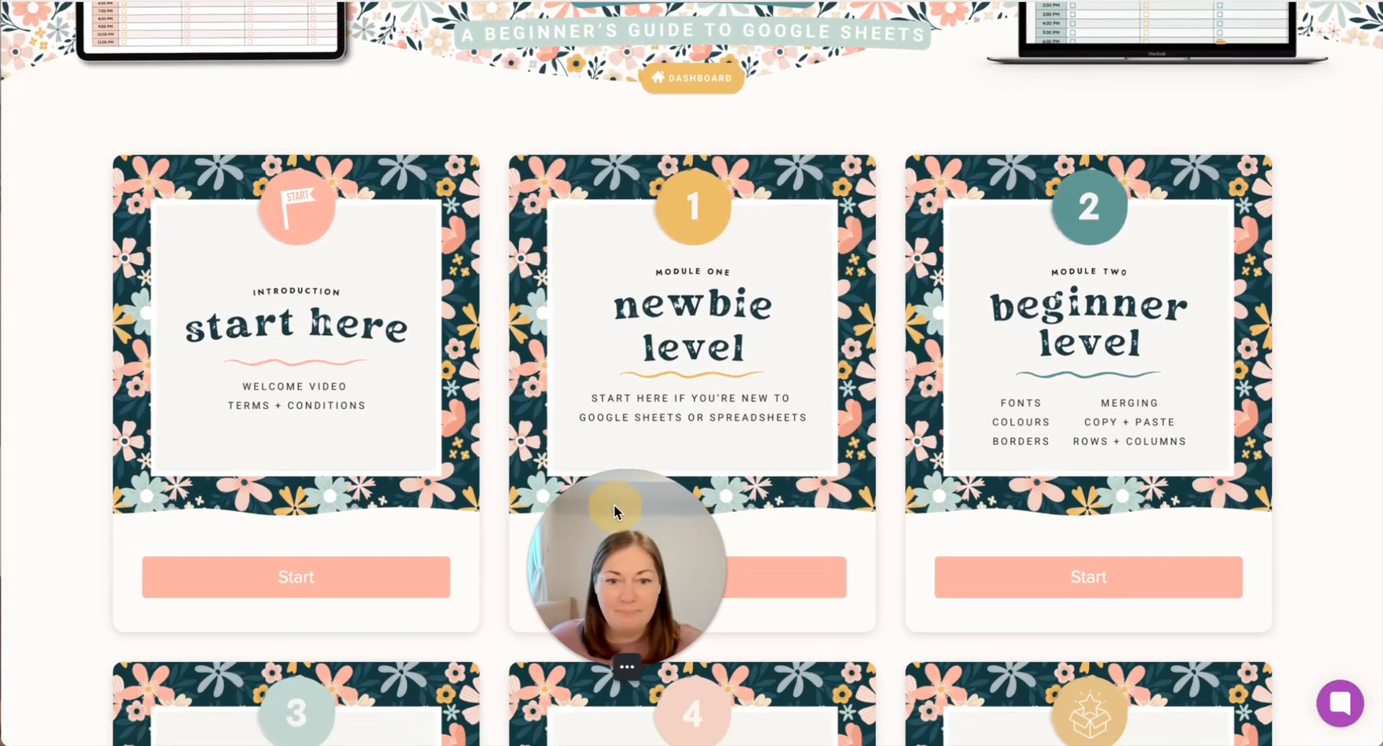
left_click_drag(615, 505, 389, 512)
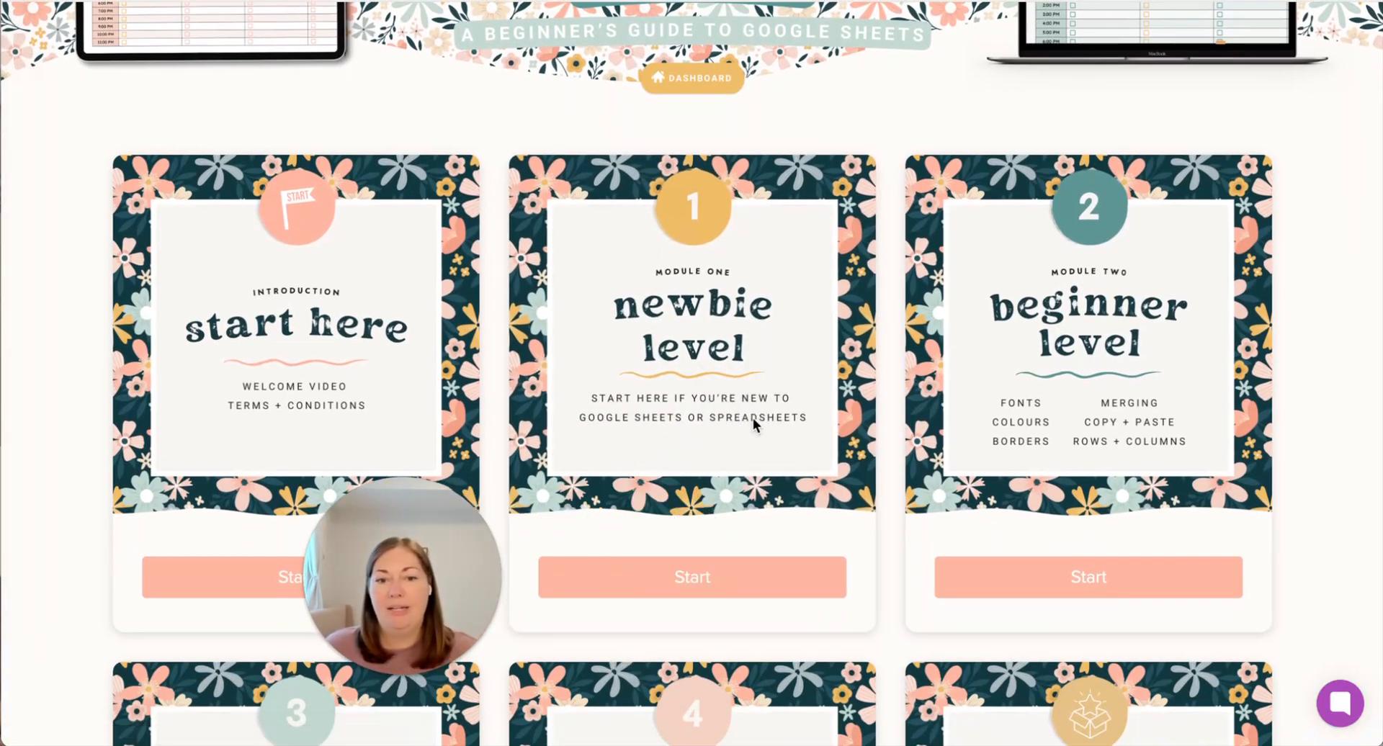
scroll(757, 424, "down", 2)
scroll(754, 424, "down", 1)
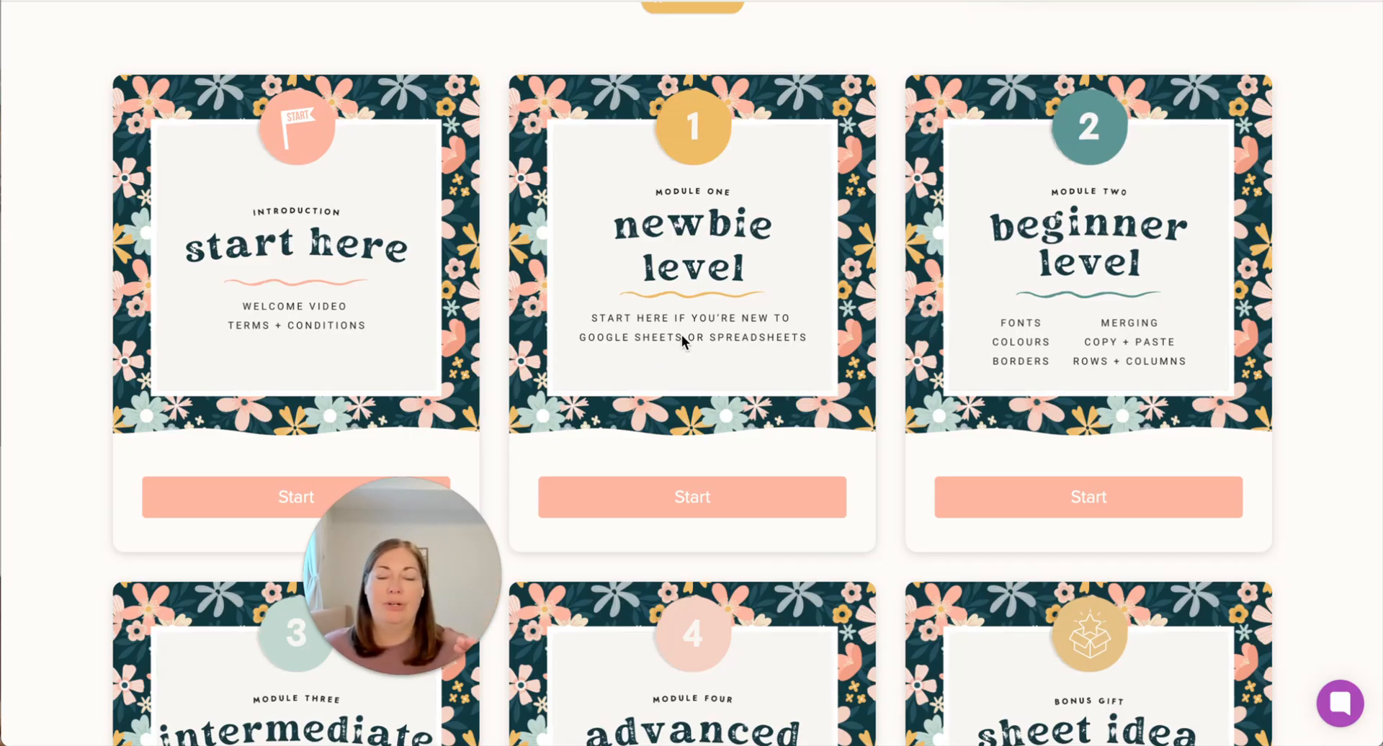
scroll(681, 336, "down", 1)
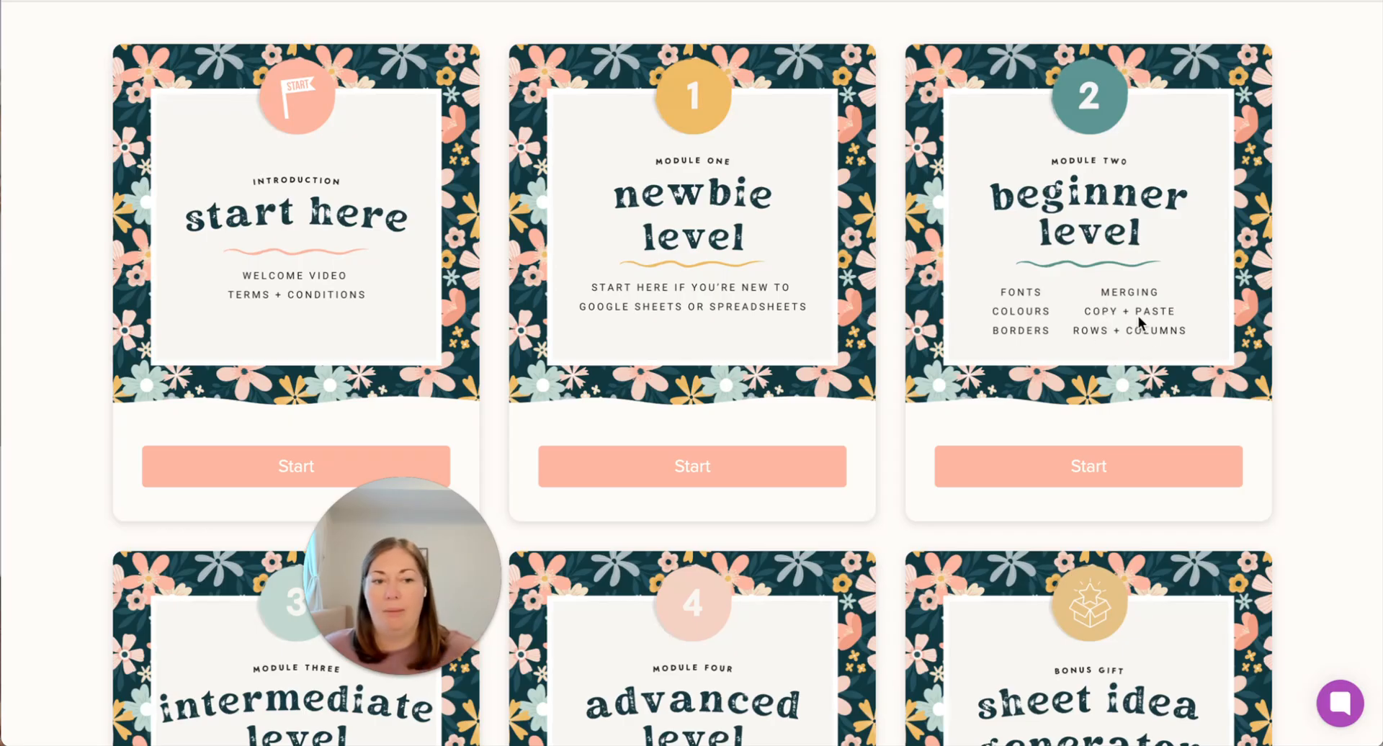
scroll(897, 373, "down", 2)
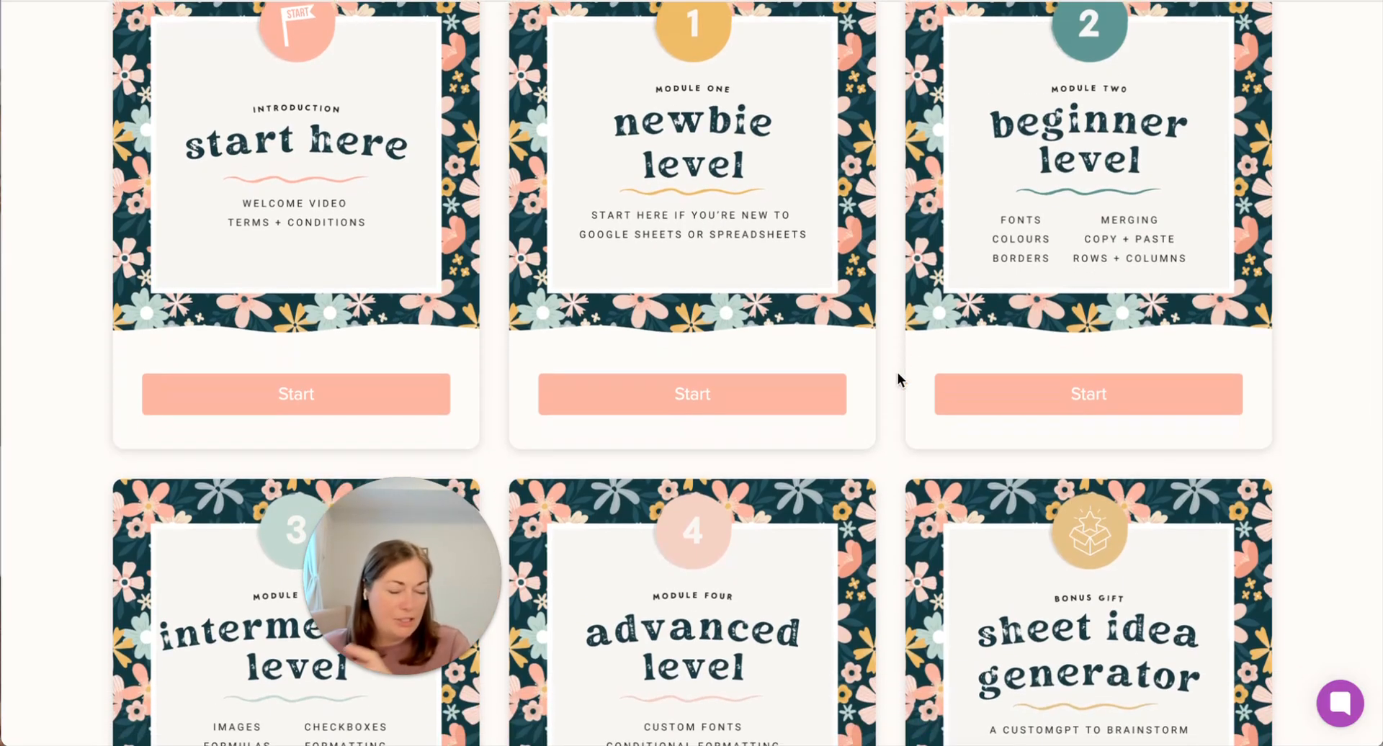
scroll(898, 373, "down", 3)
scroll(898, 376, "down", 6)
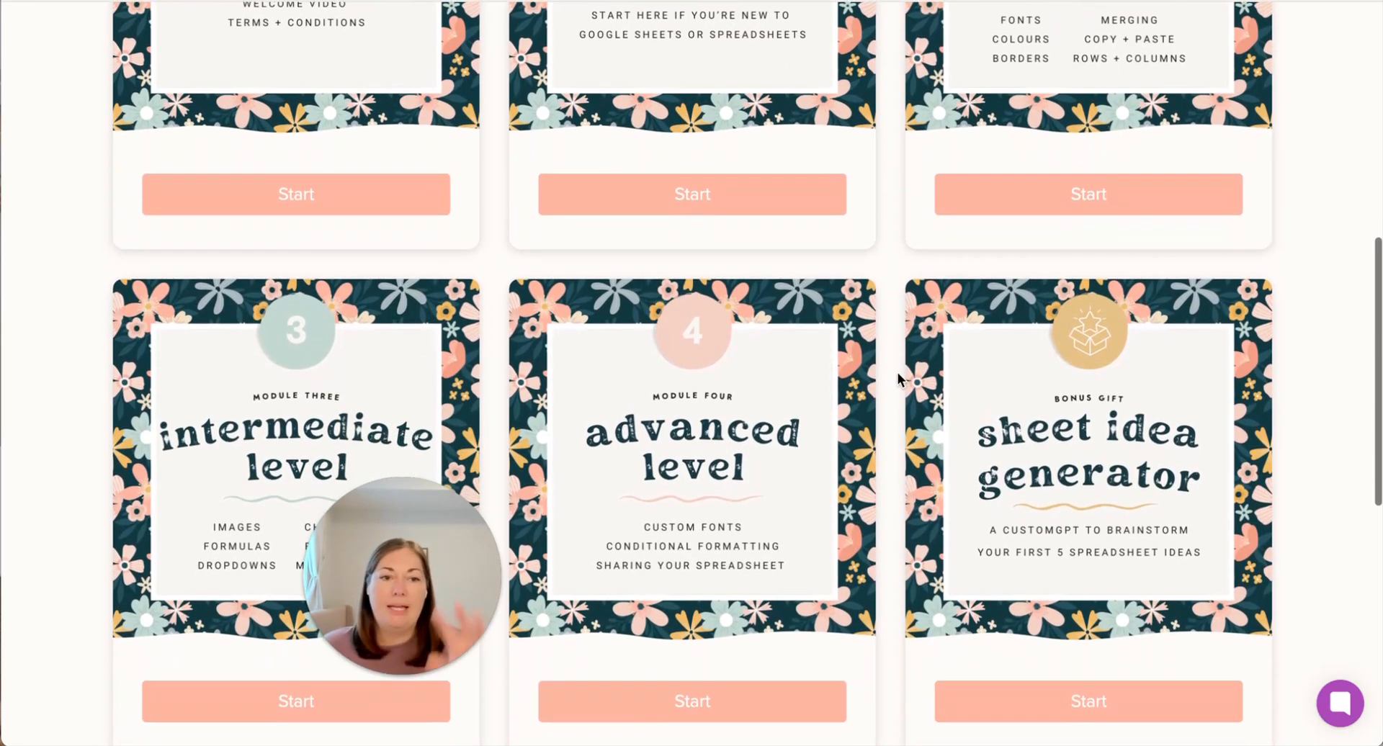
scroll(897, 373, "down", 1)
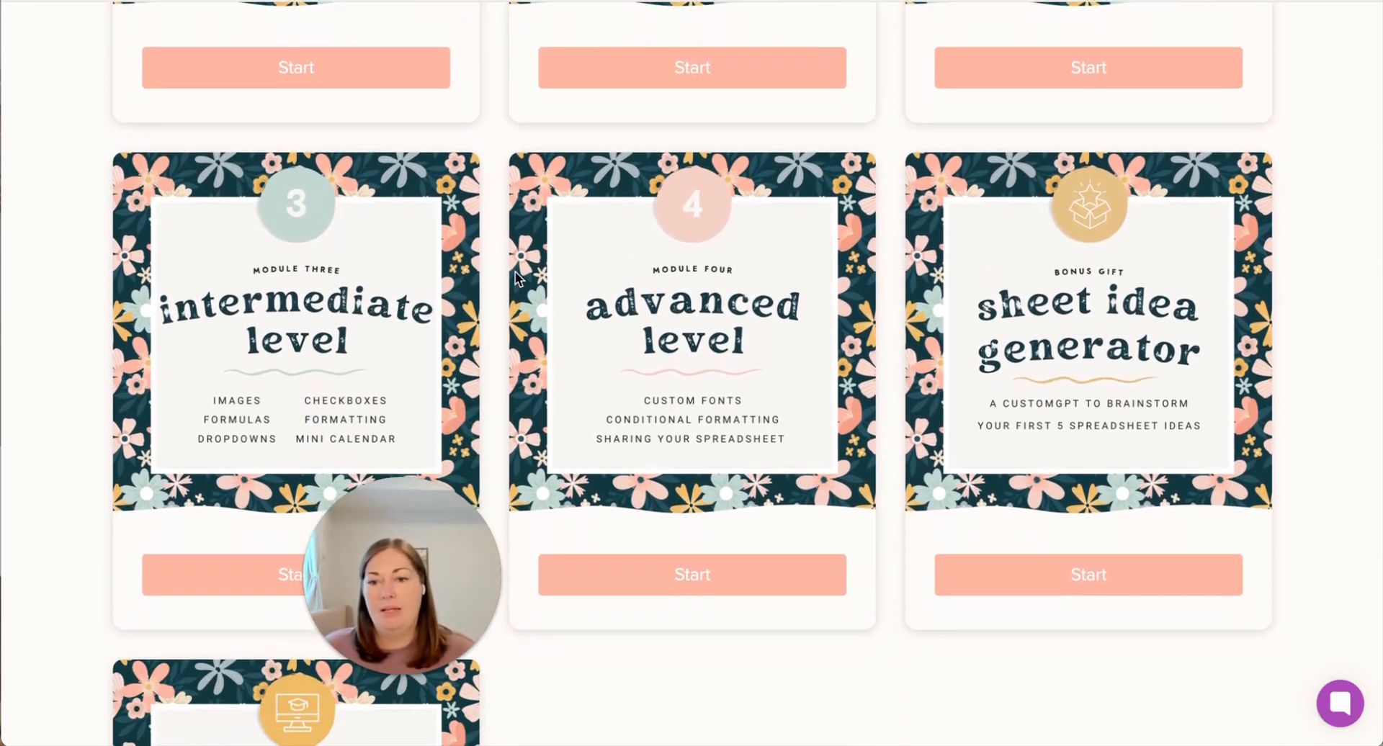
scroll(286, 439, "down", 2)
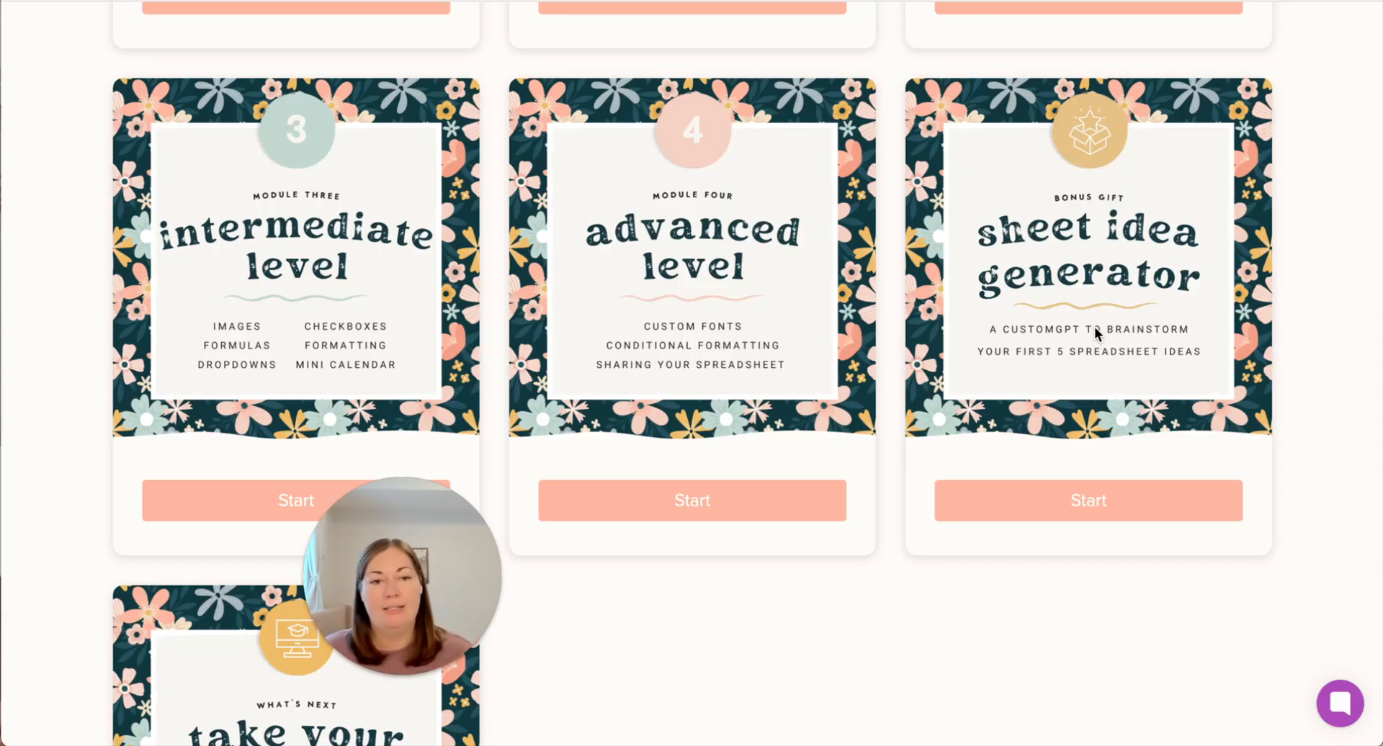
scroll(875, 343, "up", 10)
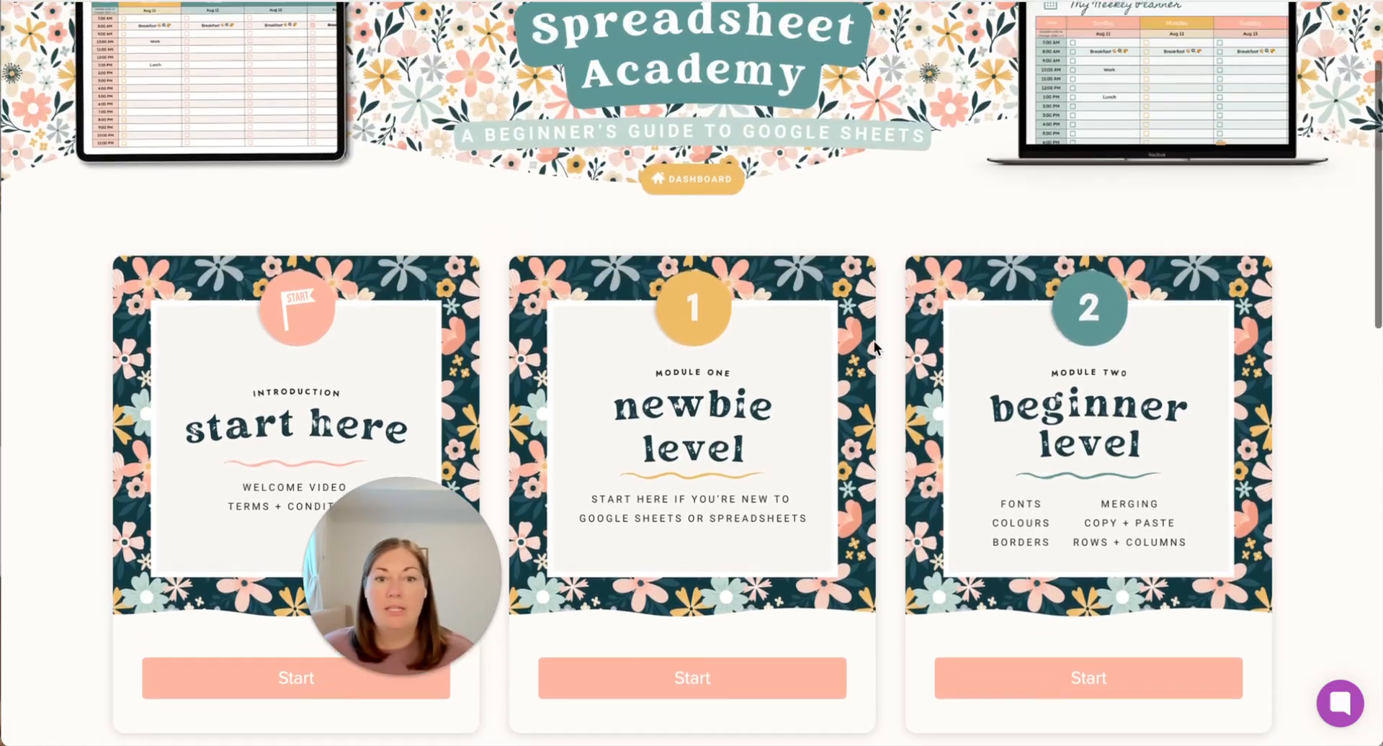